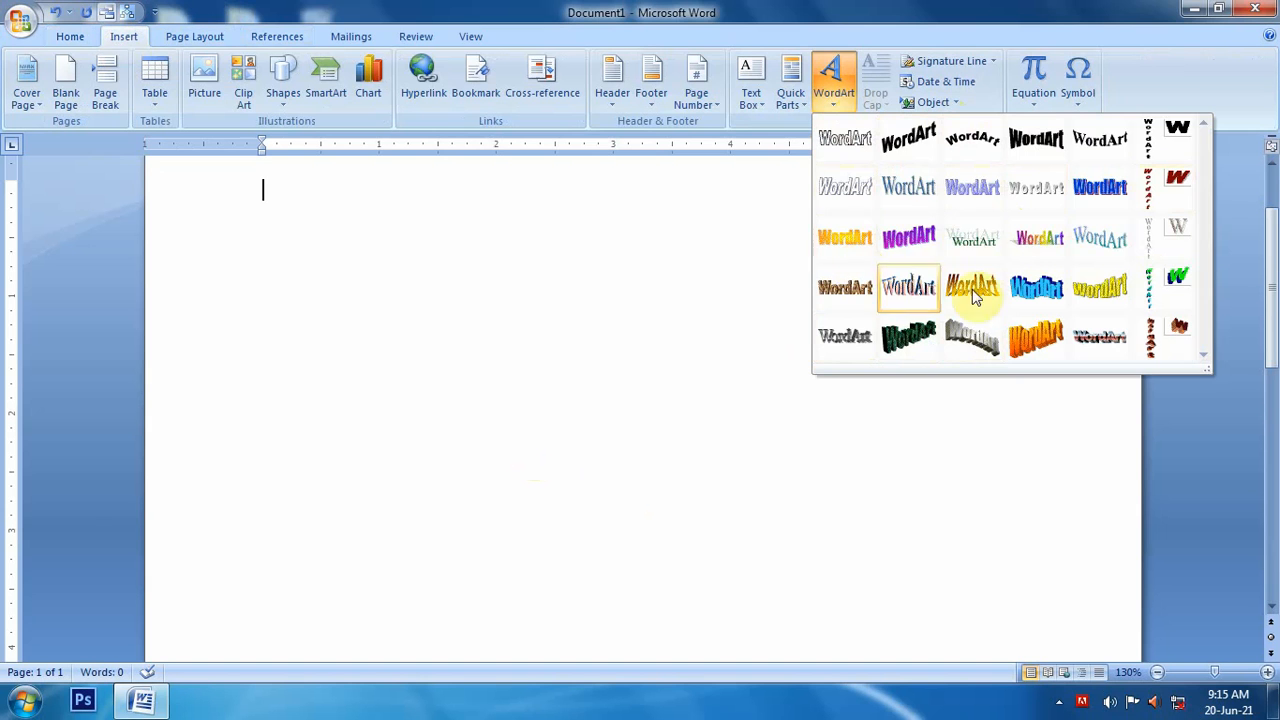
Start a WordArt object in the blue shadowed style from the gallery's second row with the text "Welcome To My File"
left_click(920, 192)
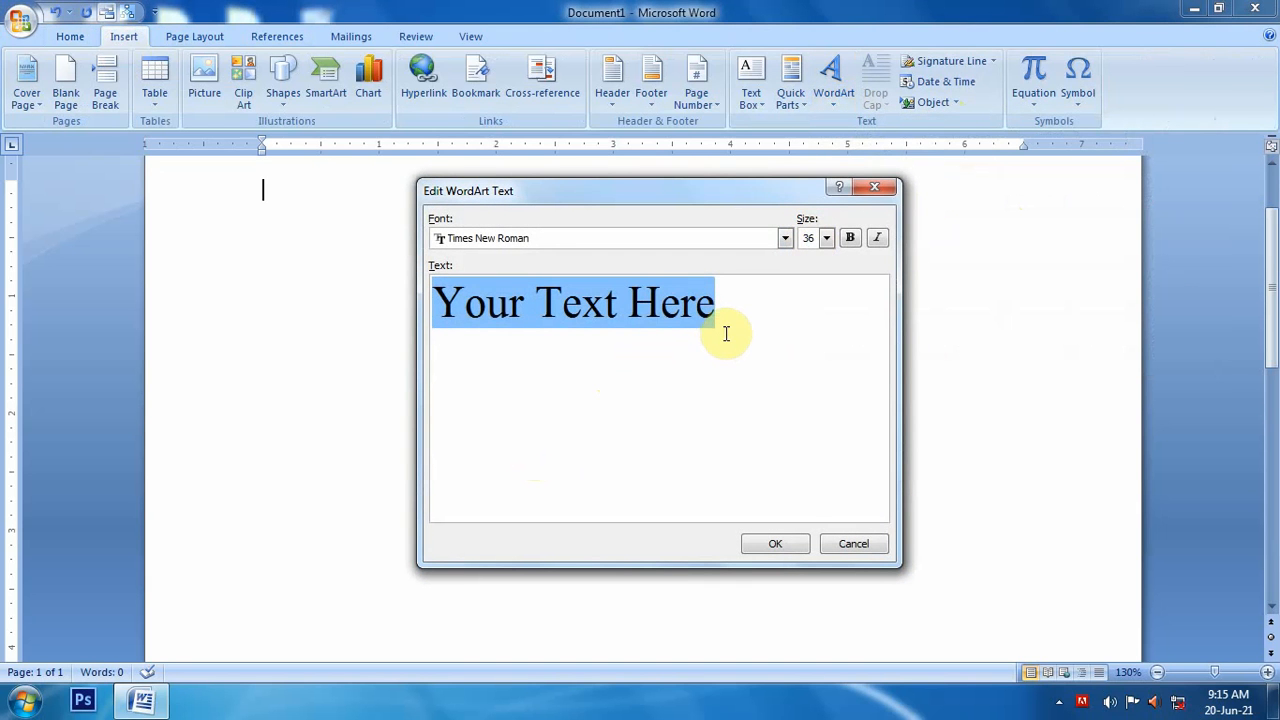
left_click(733, 319)
left_click_drag(739, 312, 414, 312)
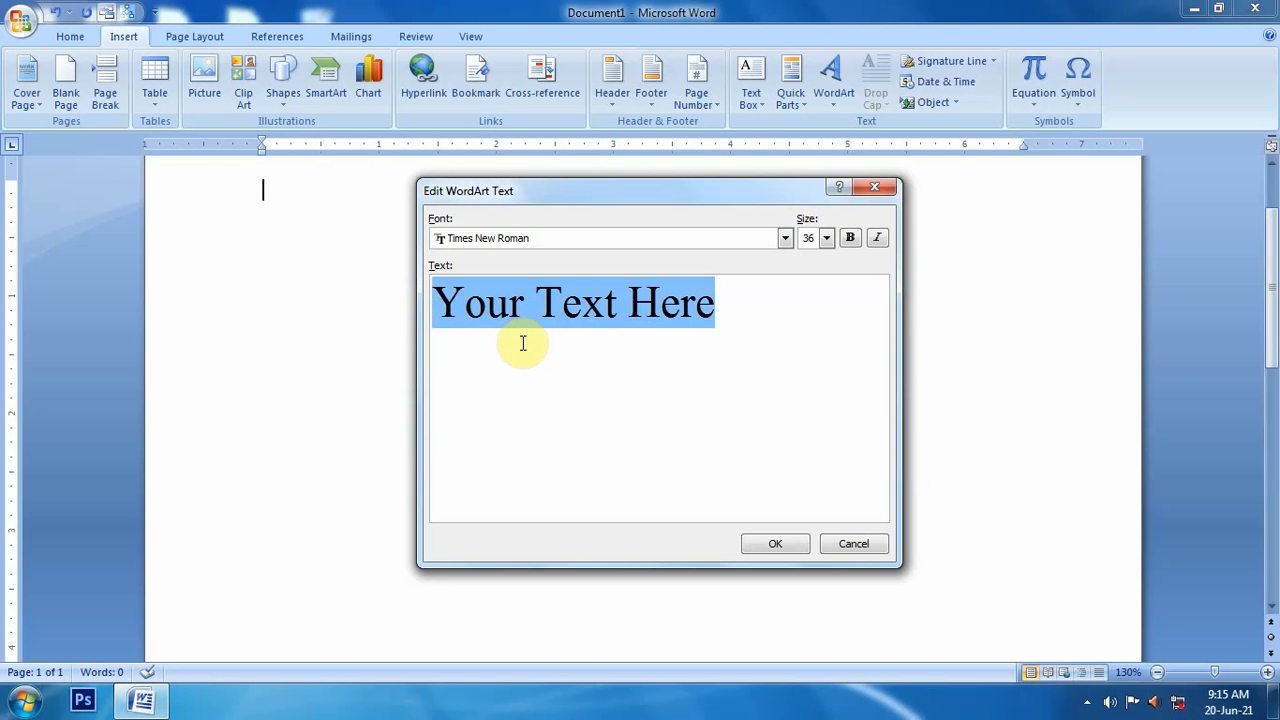
type("Welcome To My File")
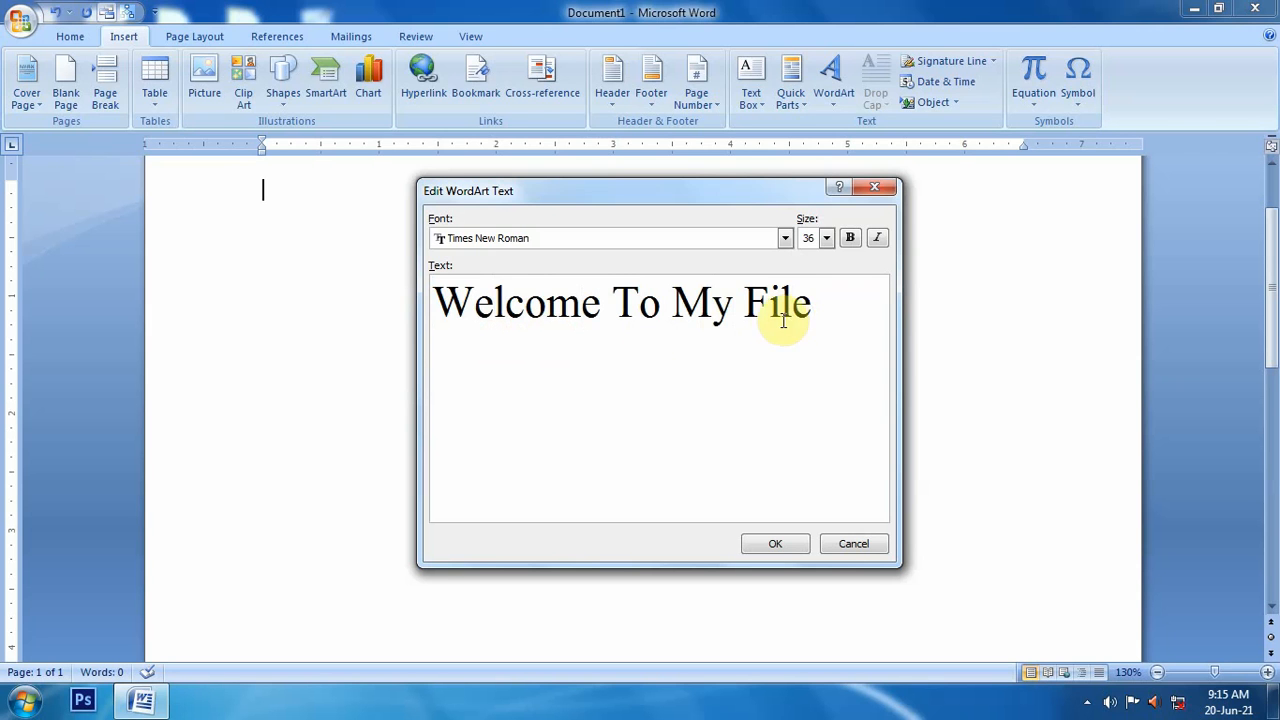
Try the fonts Tekton Pro and Tekton Pro Cond on the whole WordArt text and return it to Times New Roman
left_click_drag(815, 305, 428, 300)
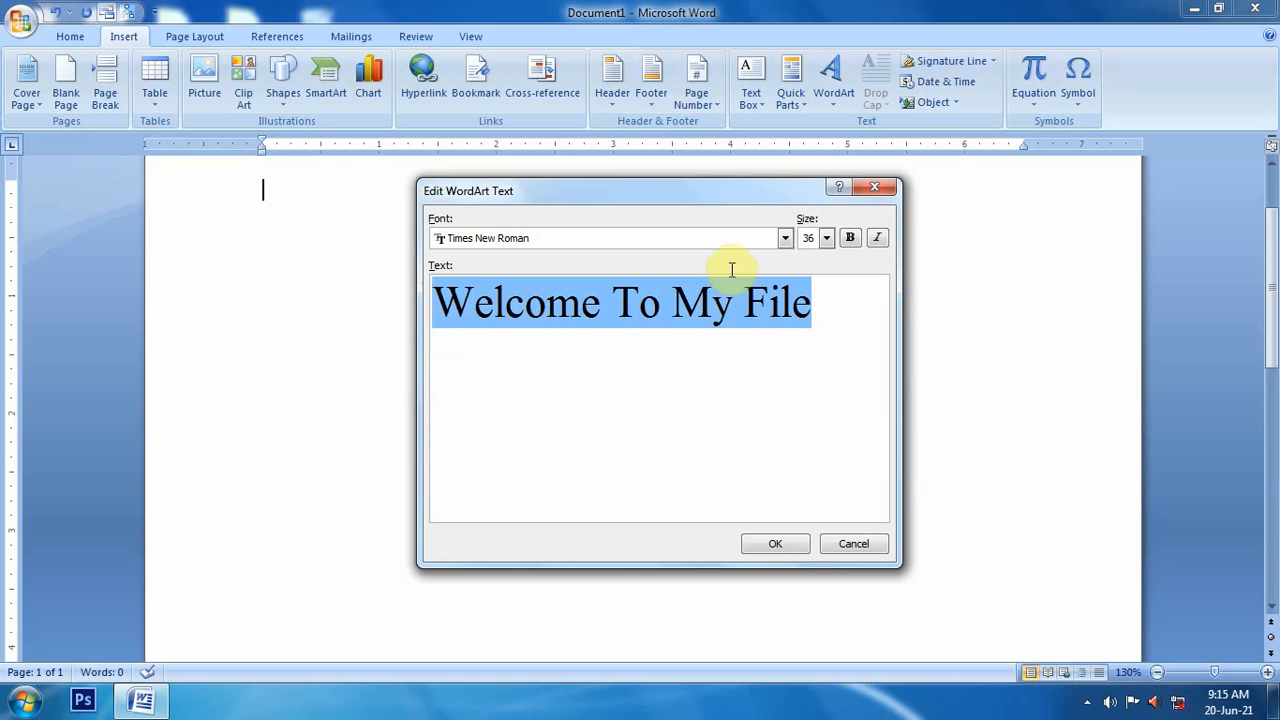
left_click(786, 239)
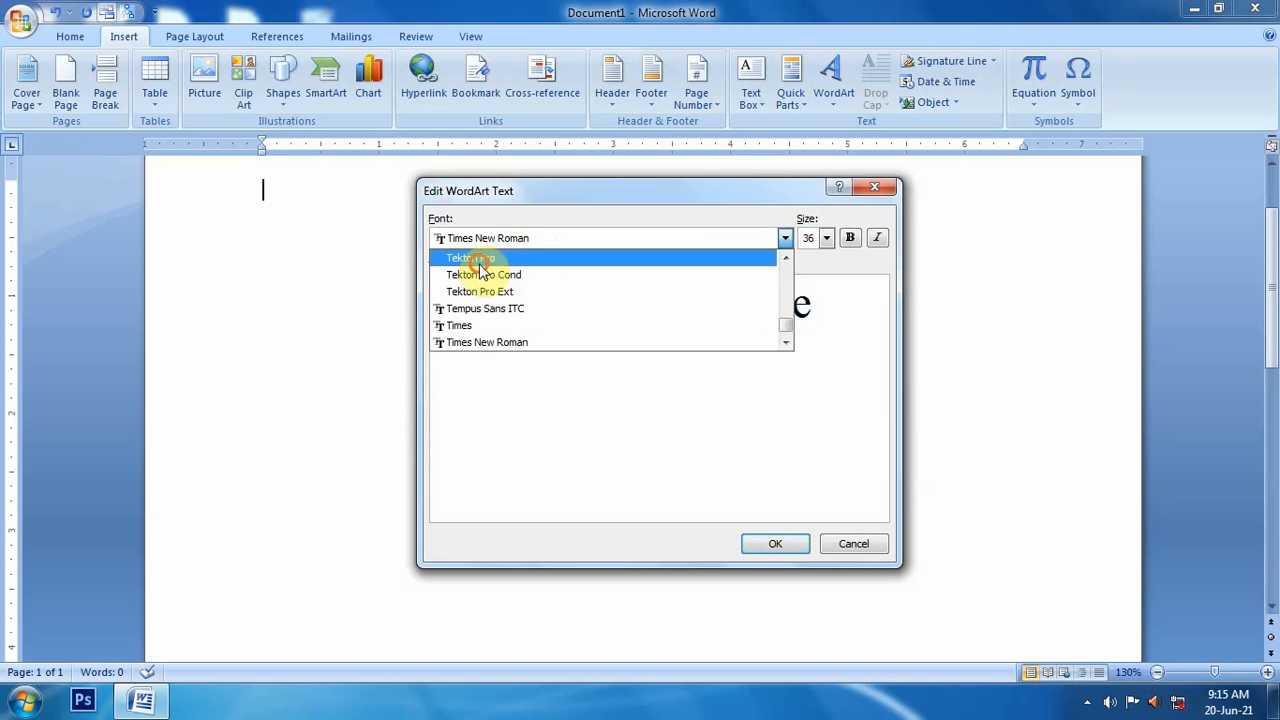
left_click(475, 259)
left_click(787, 239)
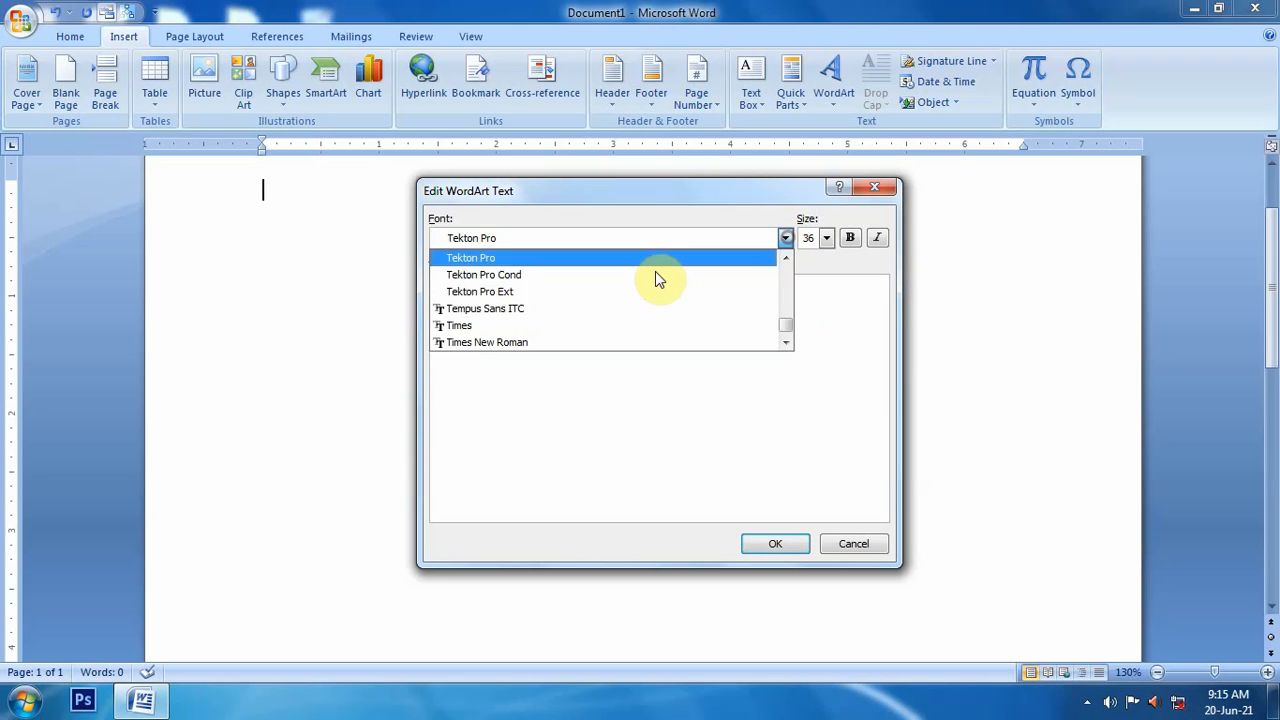
left_click(494, 275)
left_click(785, 239)
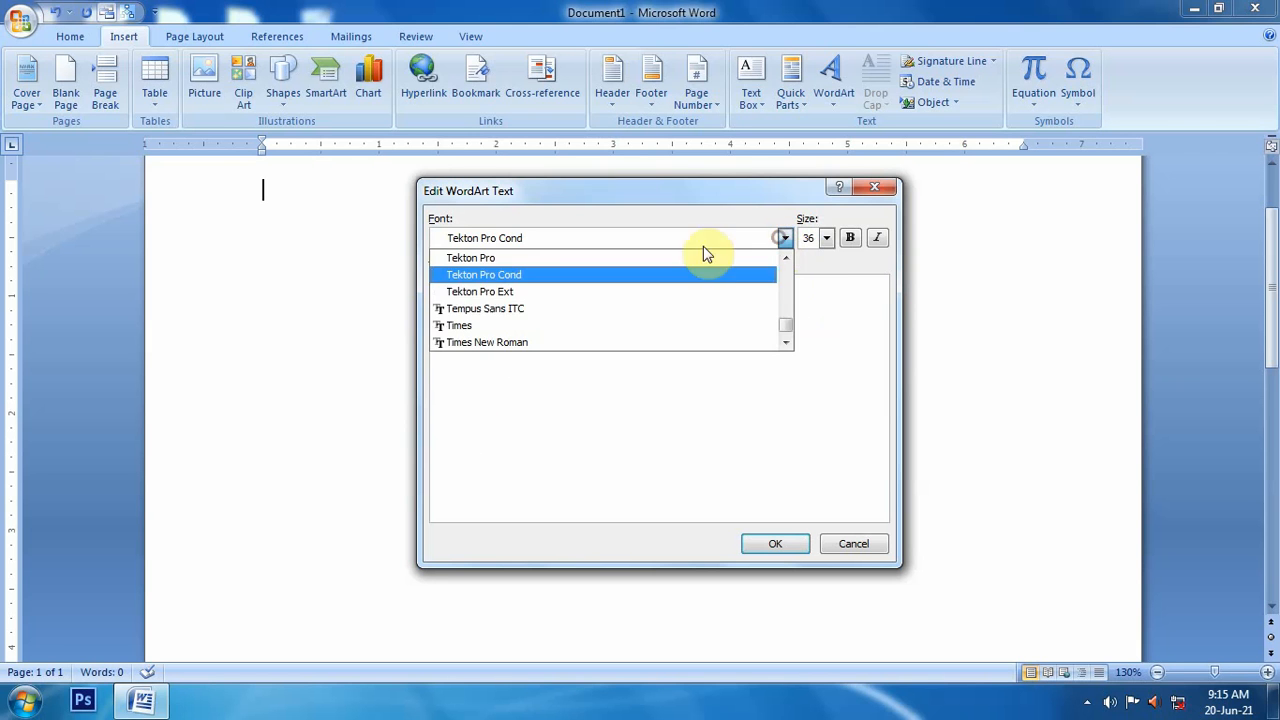
left_click(477, 340)
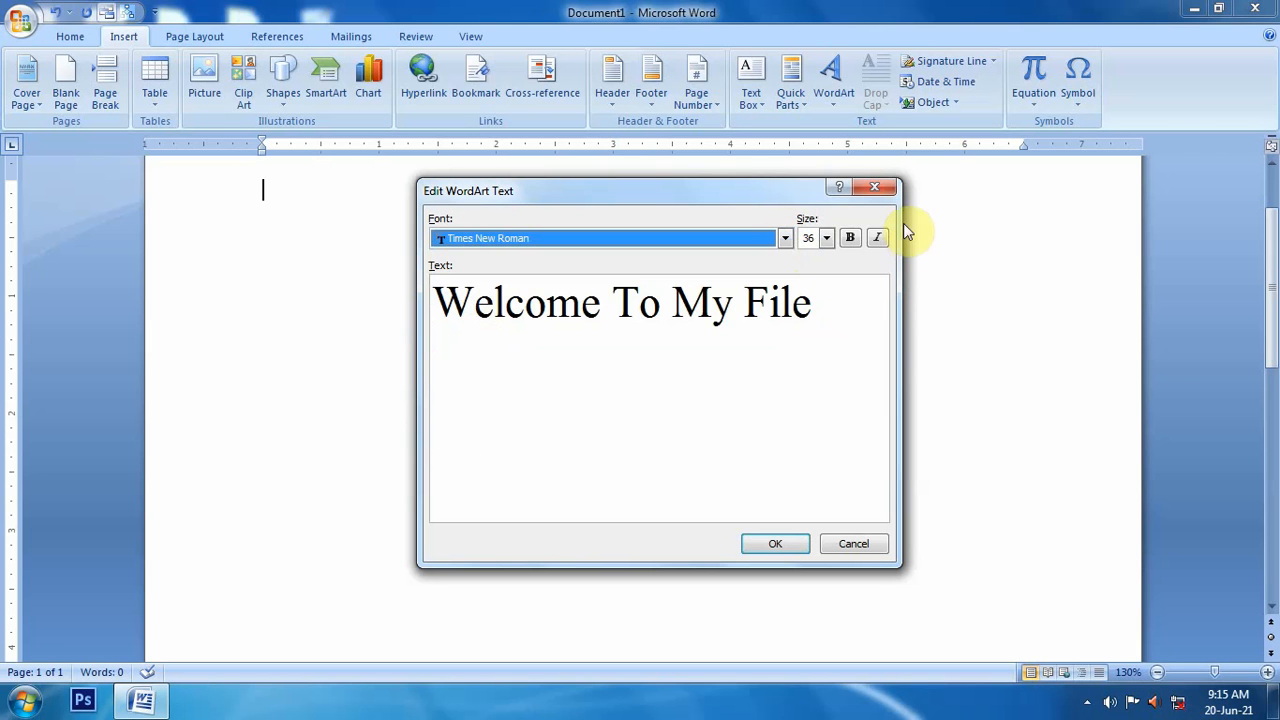
Try font sizes 24 and 18 for the WordArt text and set it back to 36
left_click(827, 239)
left_click(815, 291)
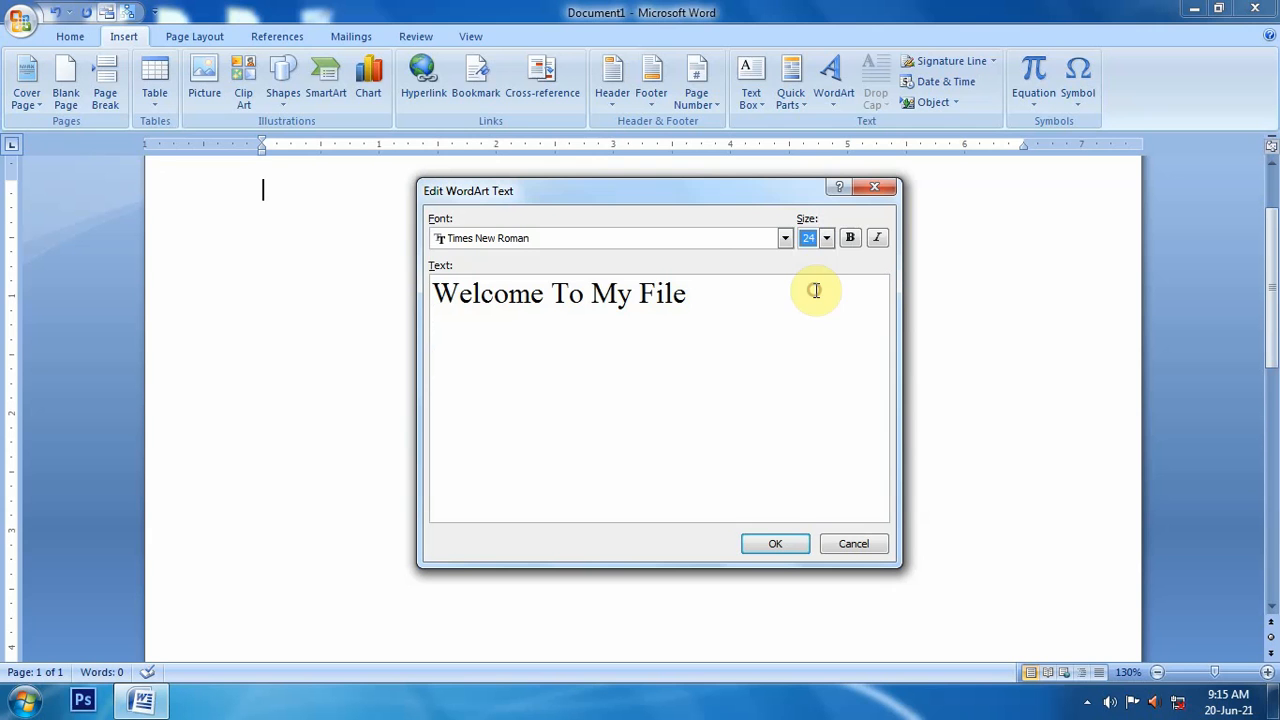
left_click(824, 238)
left_click(810, 258)
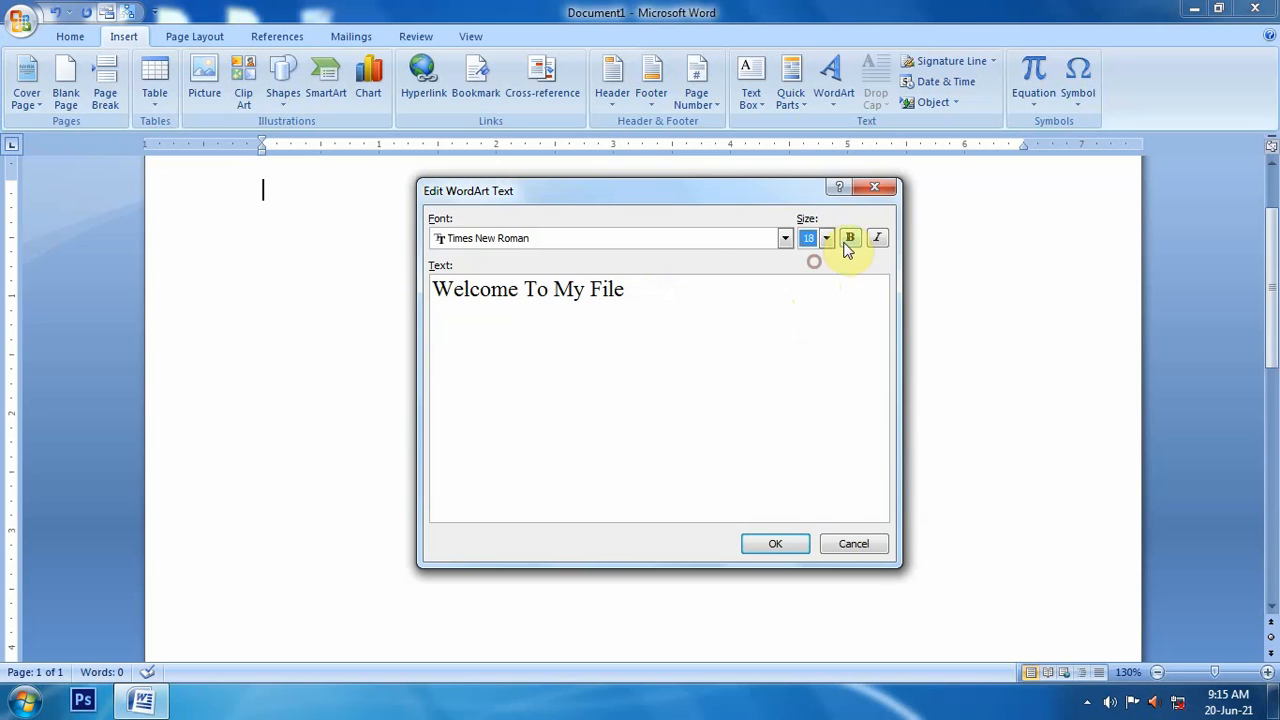
left_click(826, 238)
left_click(812, 341)
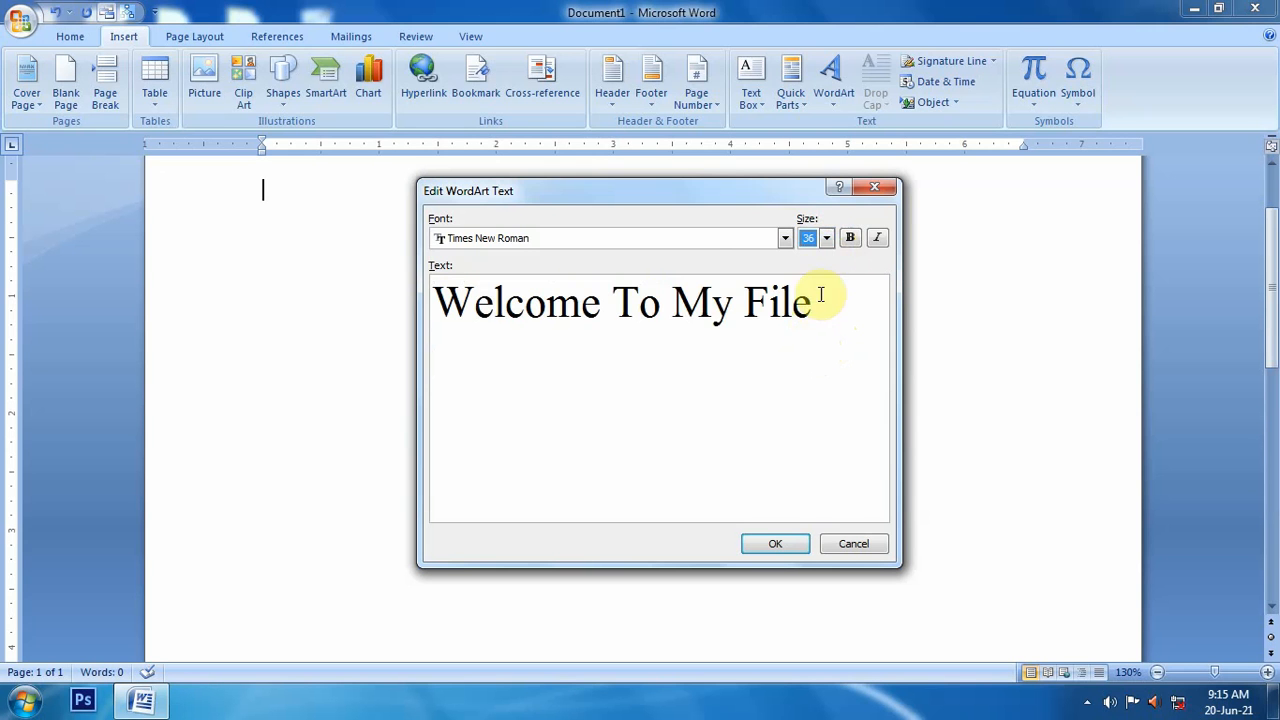
Make the WordArt text bold, try italic and turn it off again, and insert the WordArt into the document
left_click(849, 240)
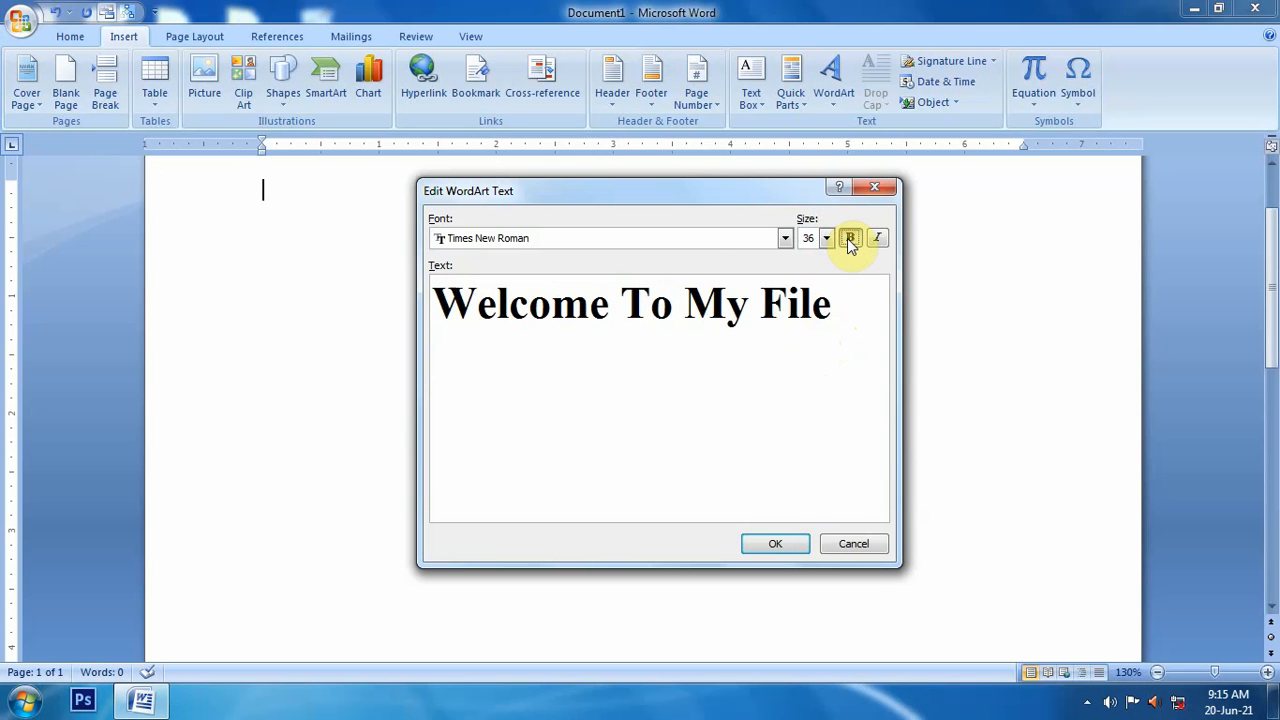
left_click(849, 242)
left_click(849, 242)
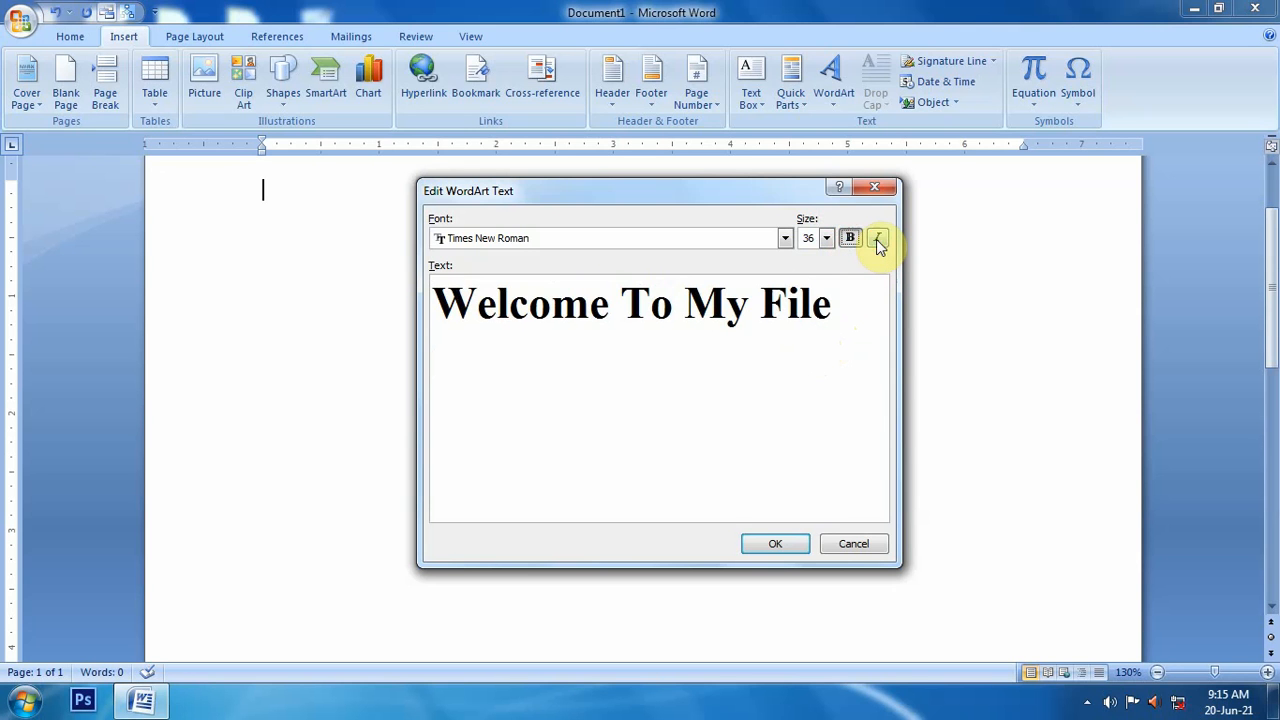
left_click(878, 241)
left_click(878, 241)
left_click(878, 241)
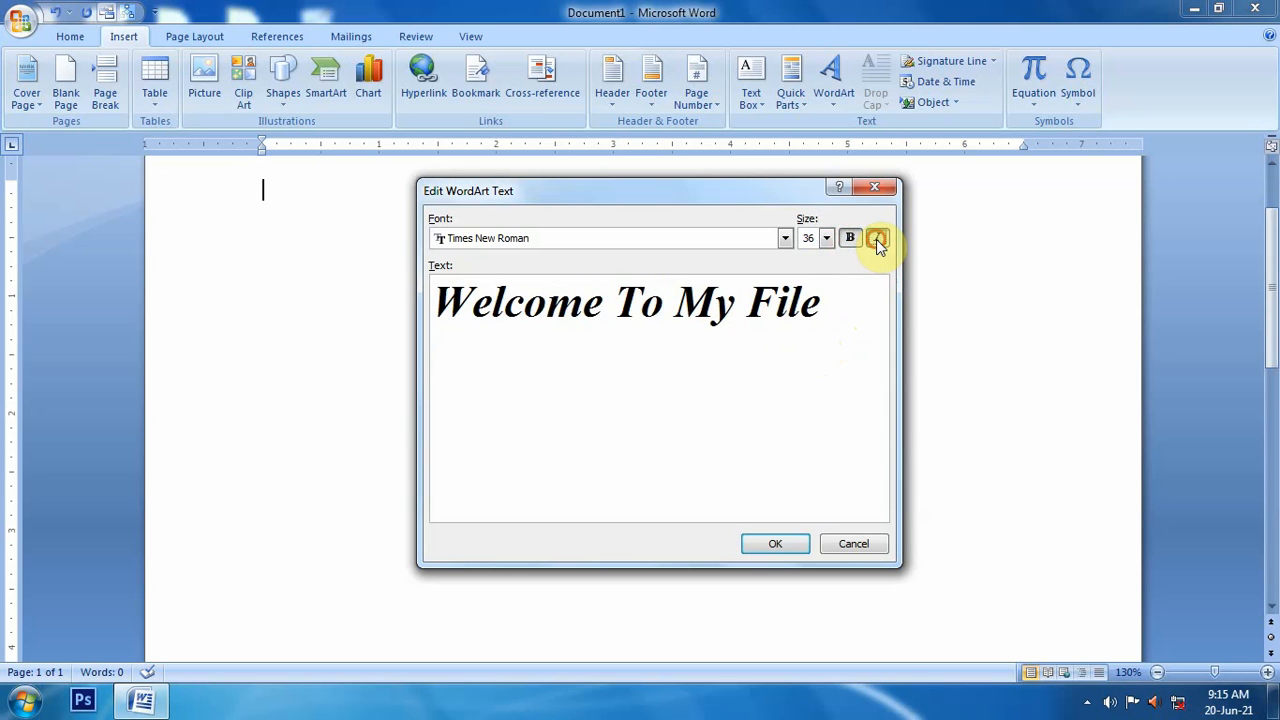
left_click(878, 241)
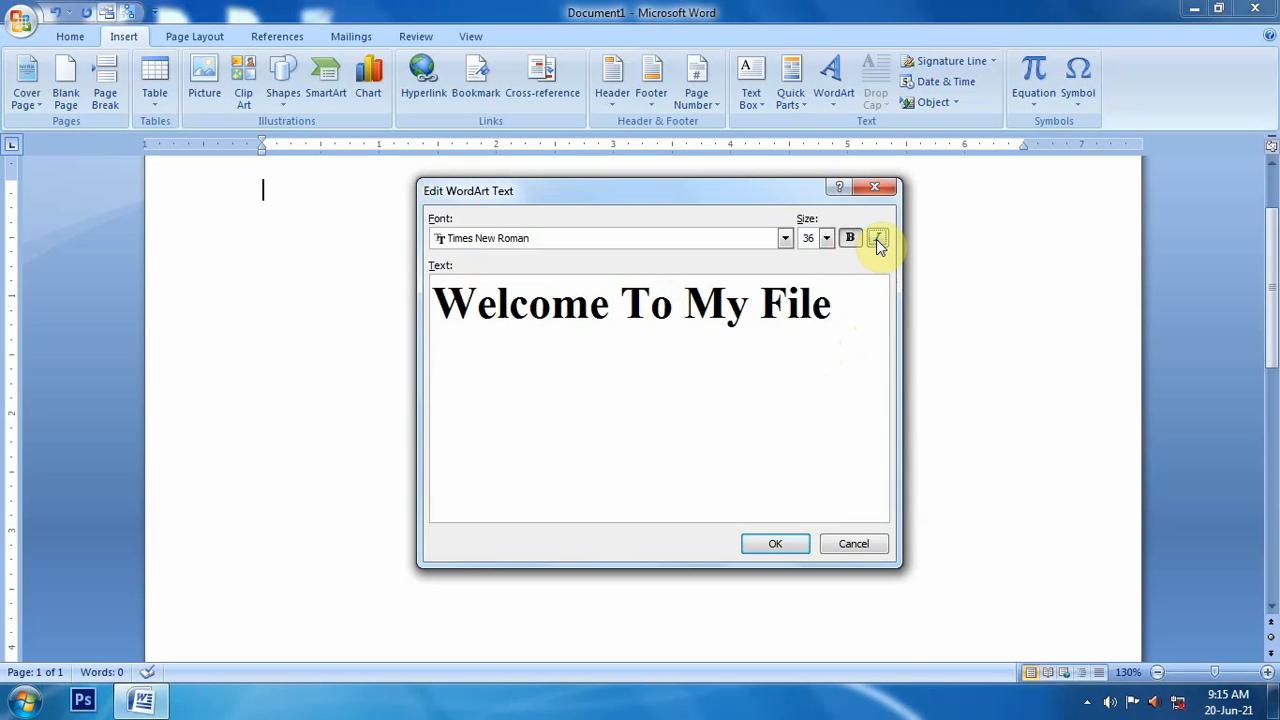
left_click(770, 546)
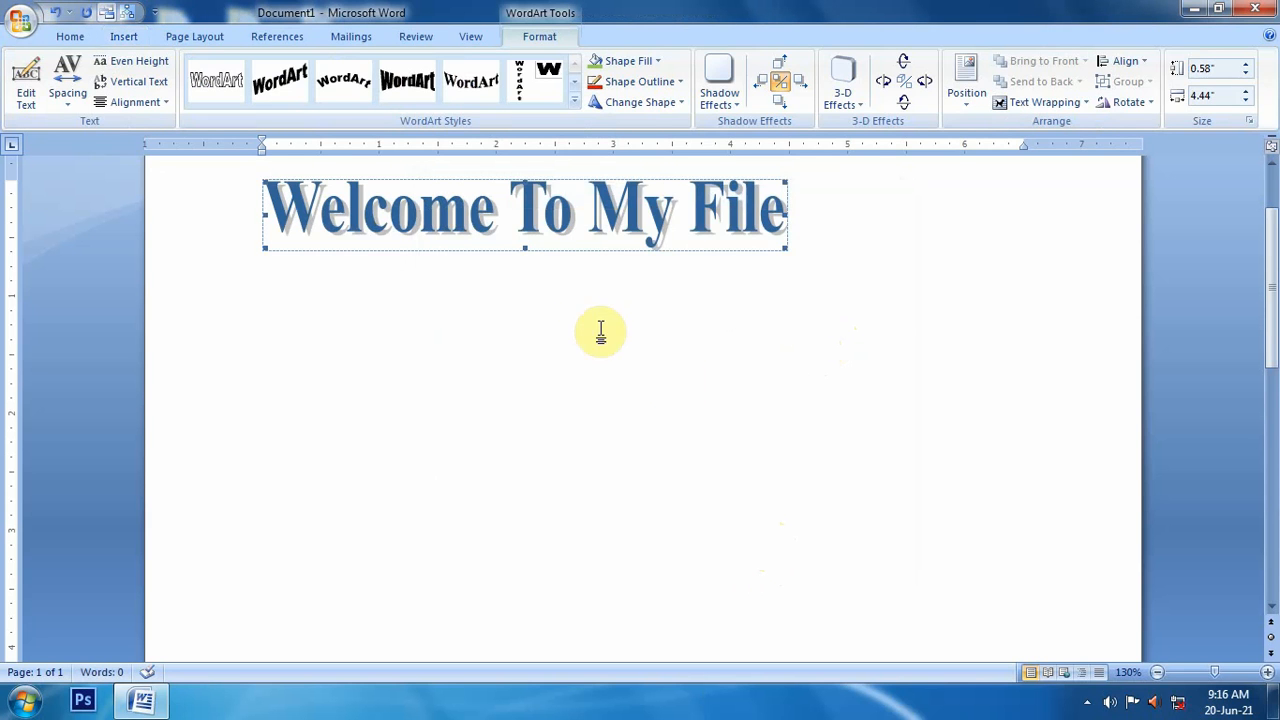
Edit the WordArt text, replacing the word "File" with "Document"
left_click_drag(1273, 260, 1271, 229)
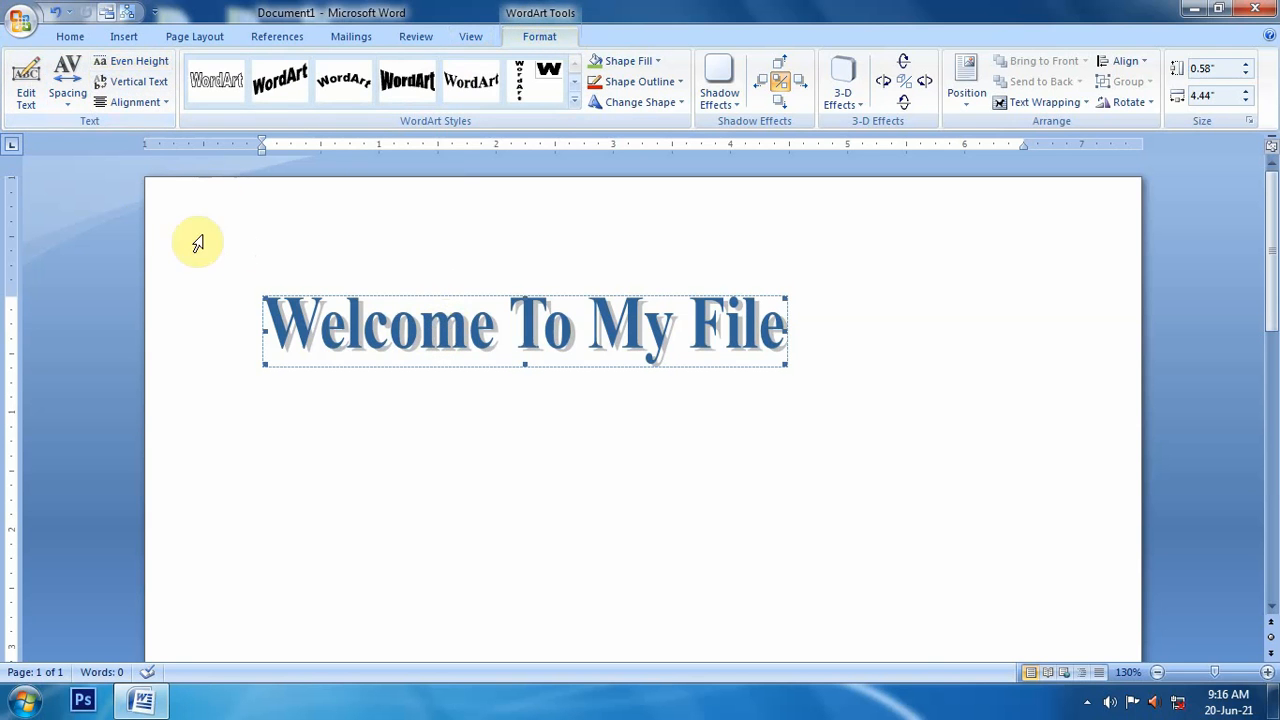
left_click(22, 100)
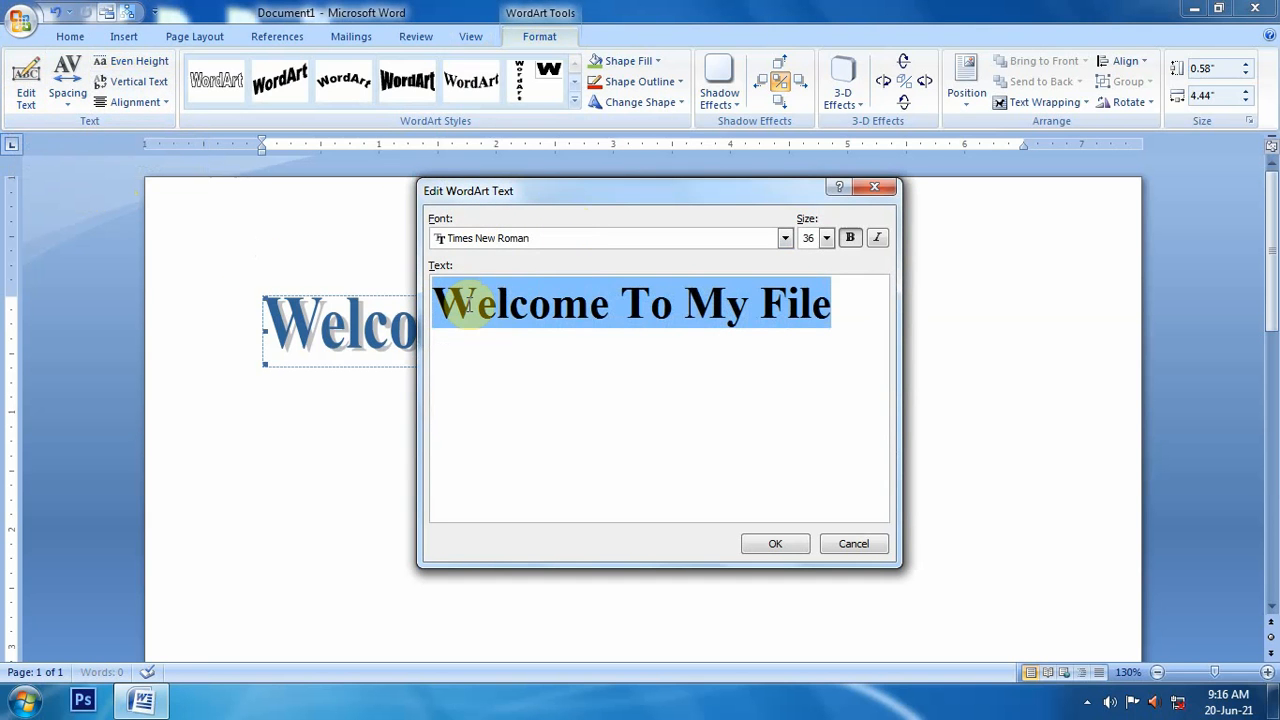
left_click(839, 316)
double_click(830, 314)
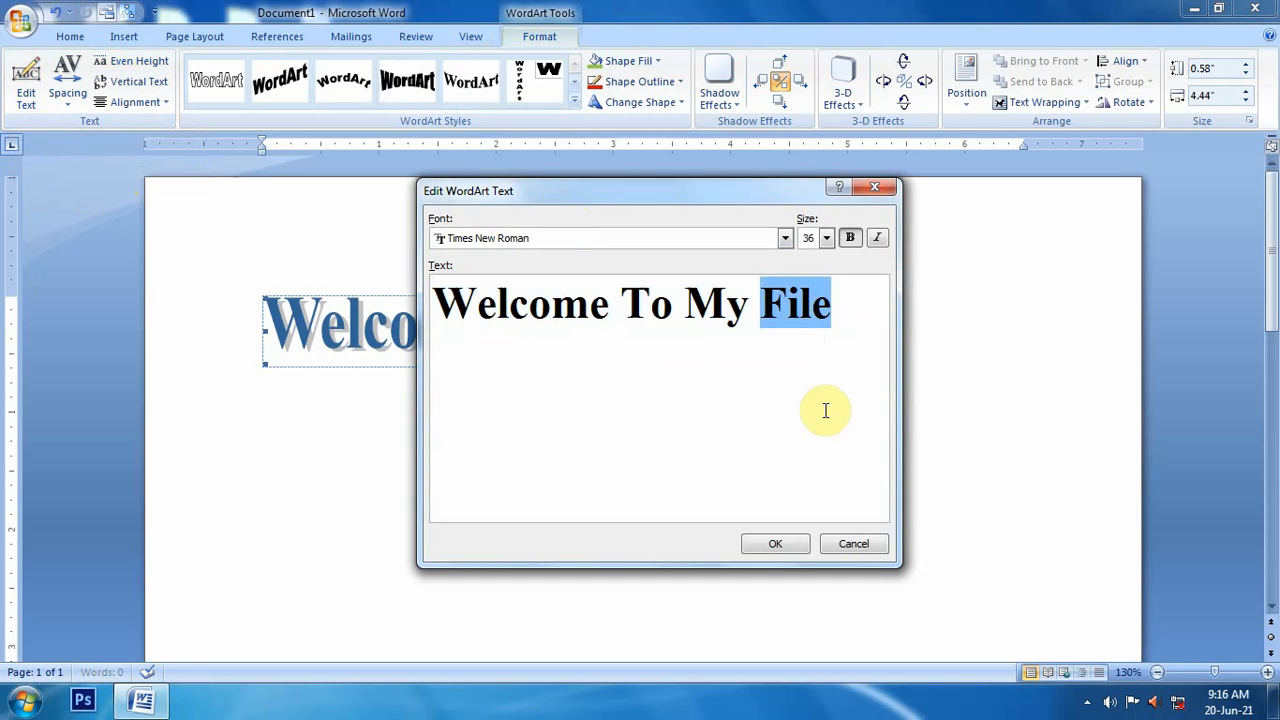
type("Doc")
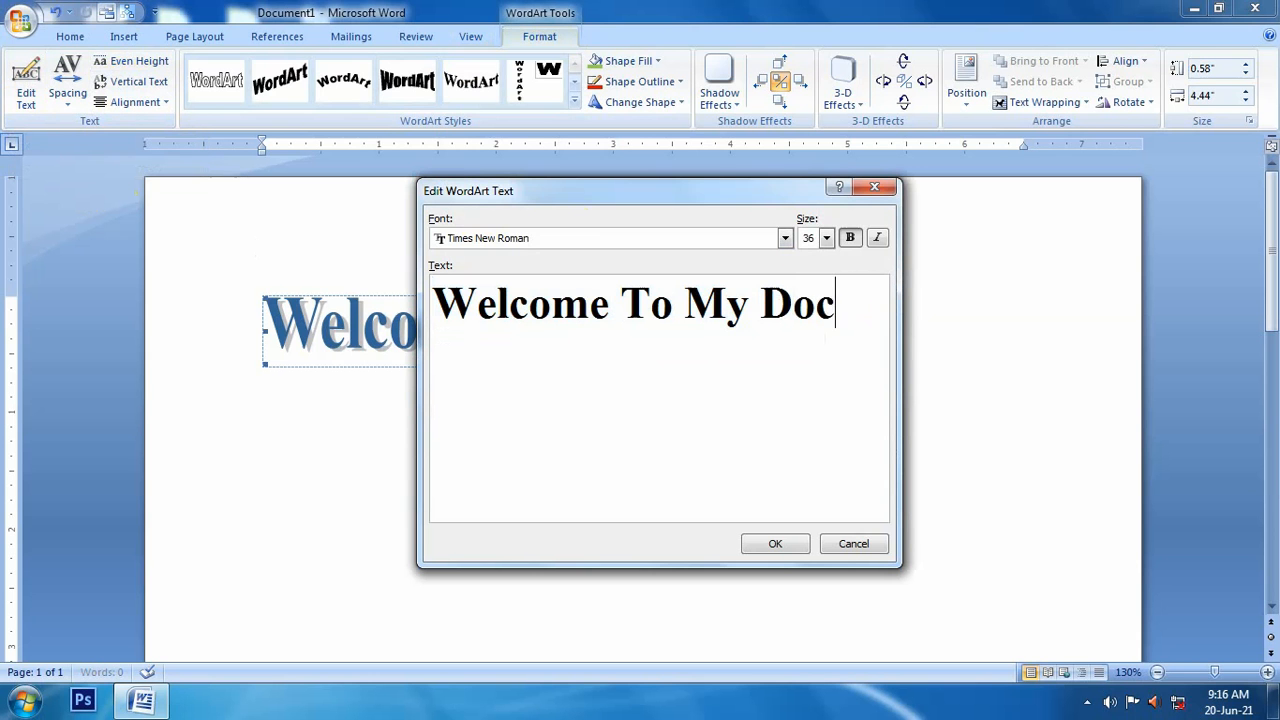
type("ument")
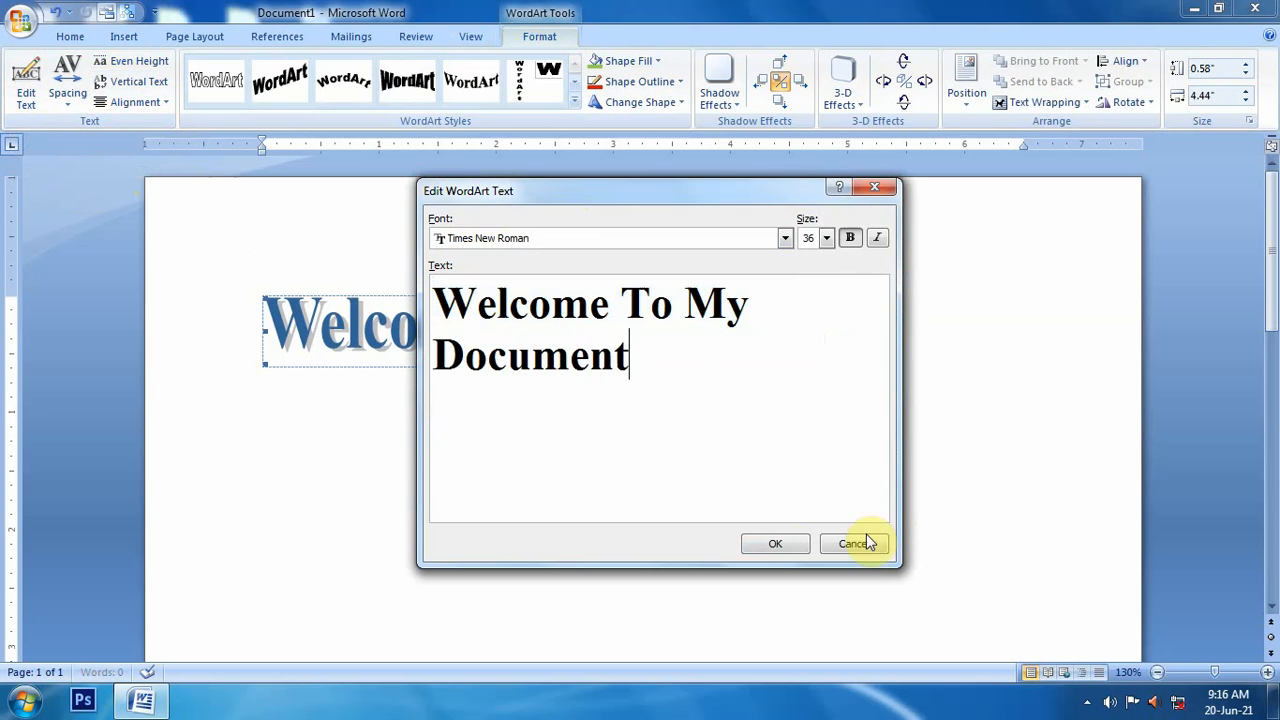
left_click(789, 546)
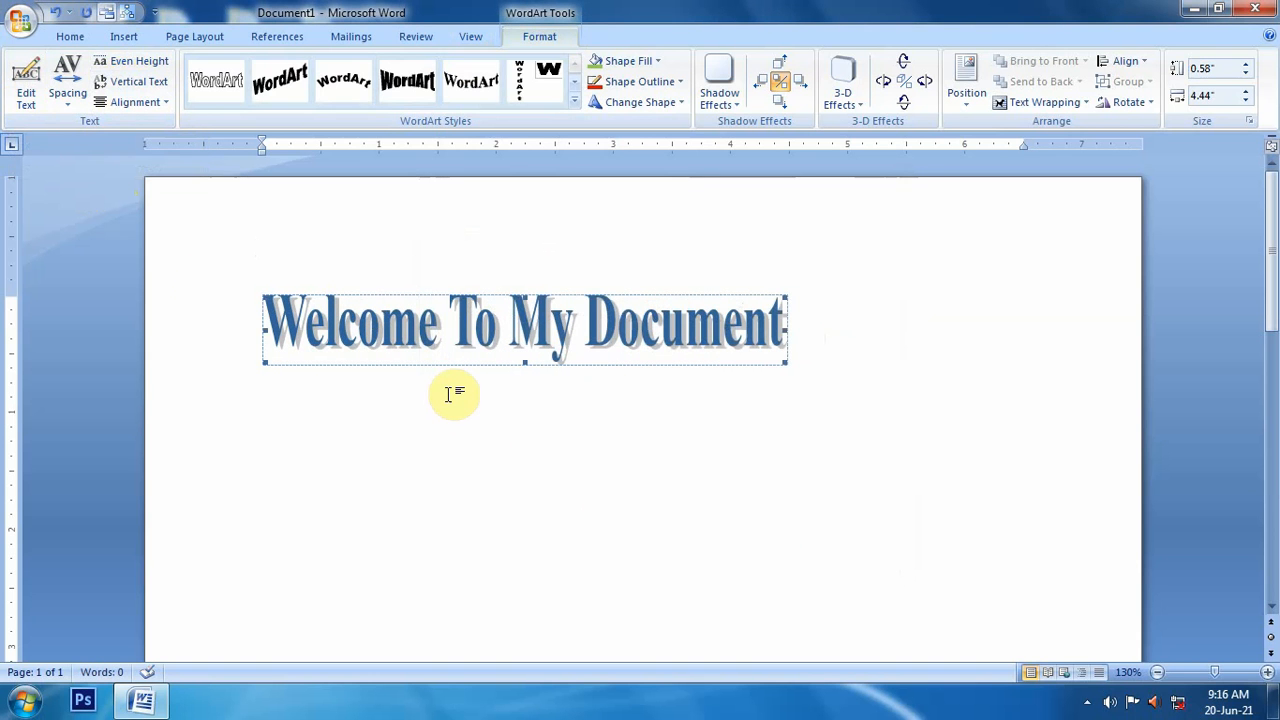
Try the Very Tight and Tight character spacings on the WordArt and return to Normal spacing
left_click(68, 95)
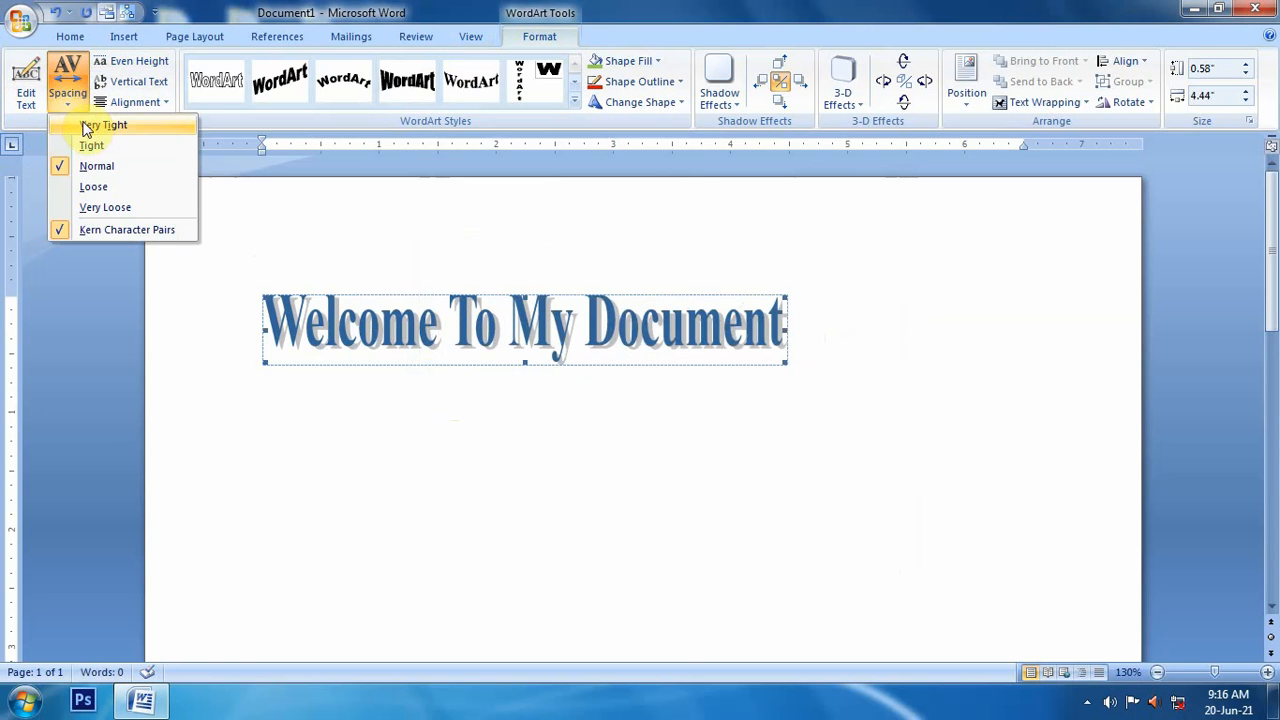
left_click(87, 126)
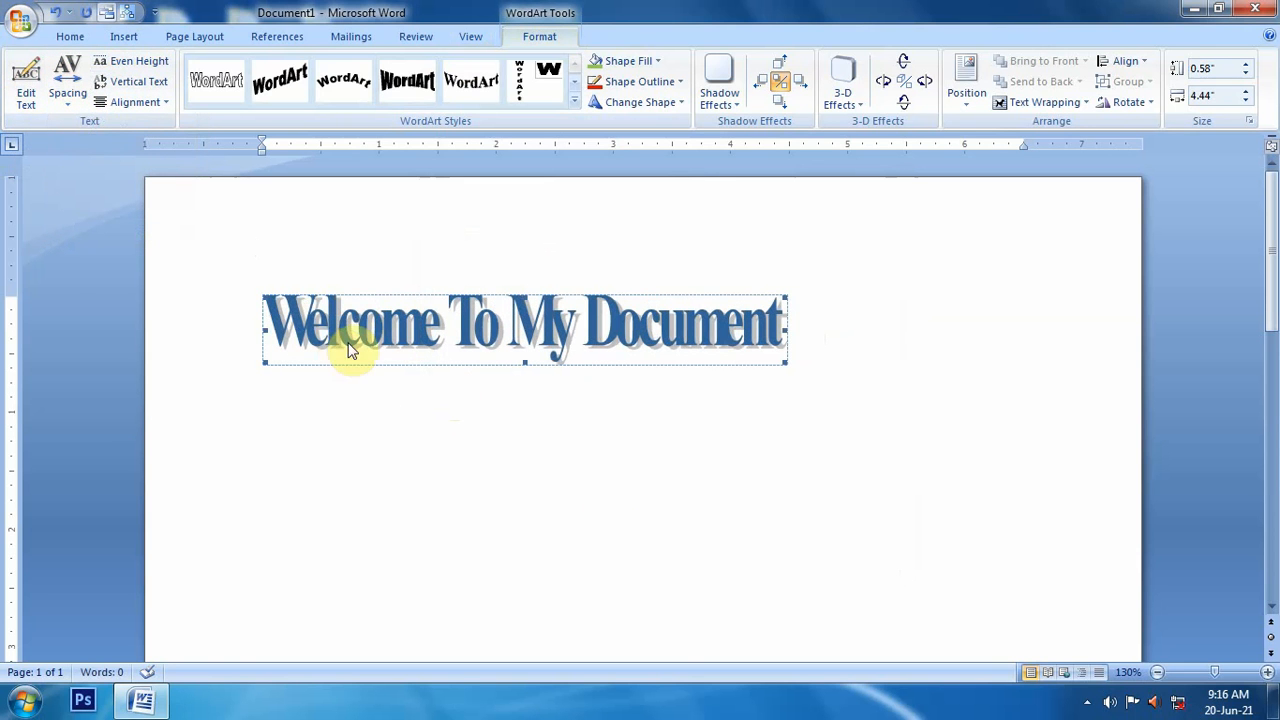
left_click(68, 90)
left_click(86, 146)
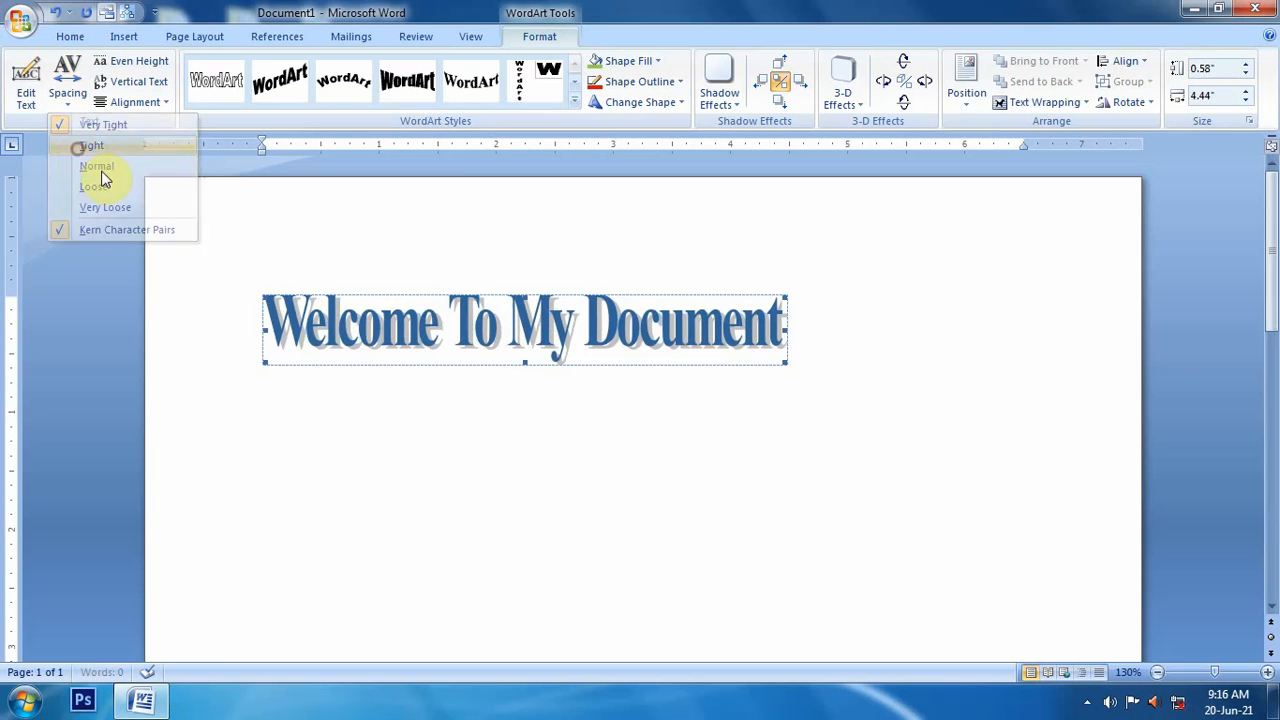
left_click(68, 104)
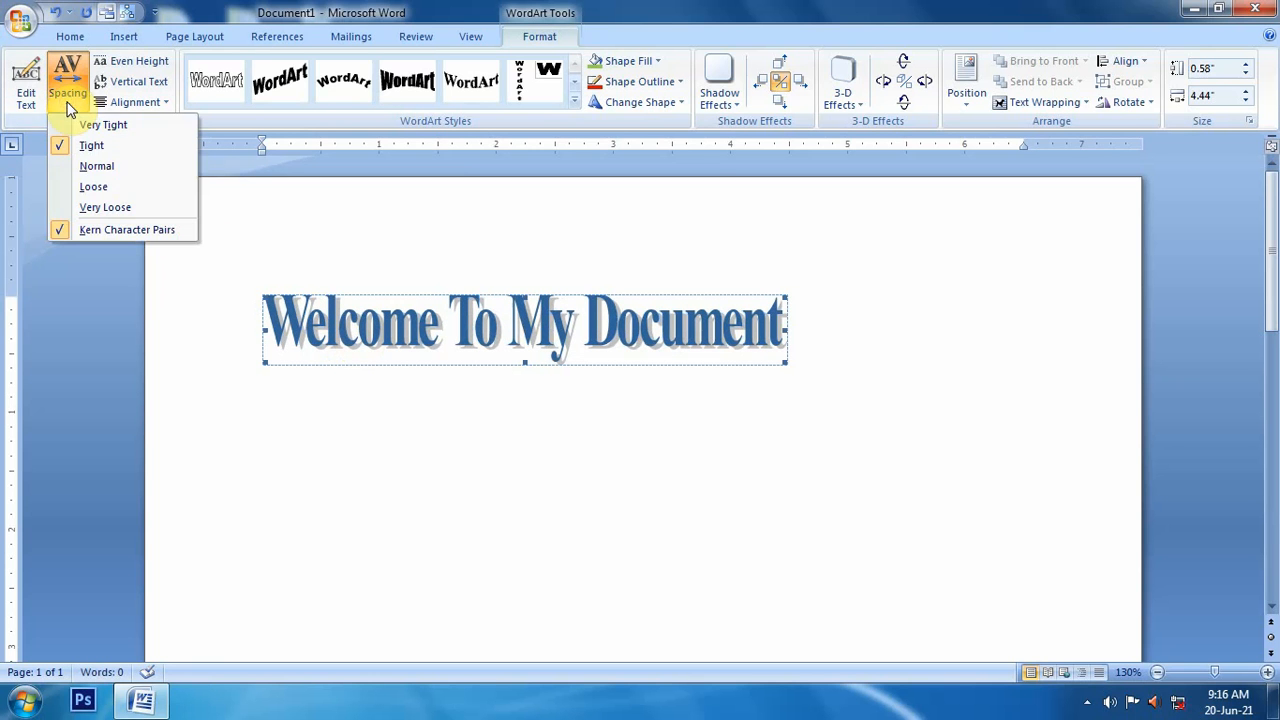
left_click(85, 168)
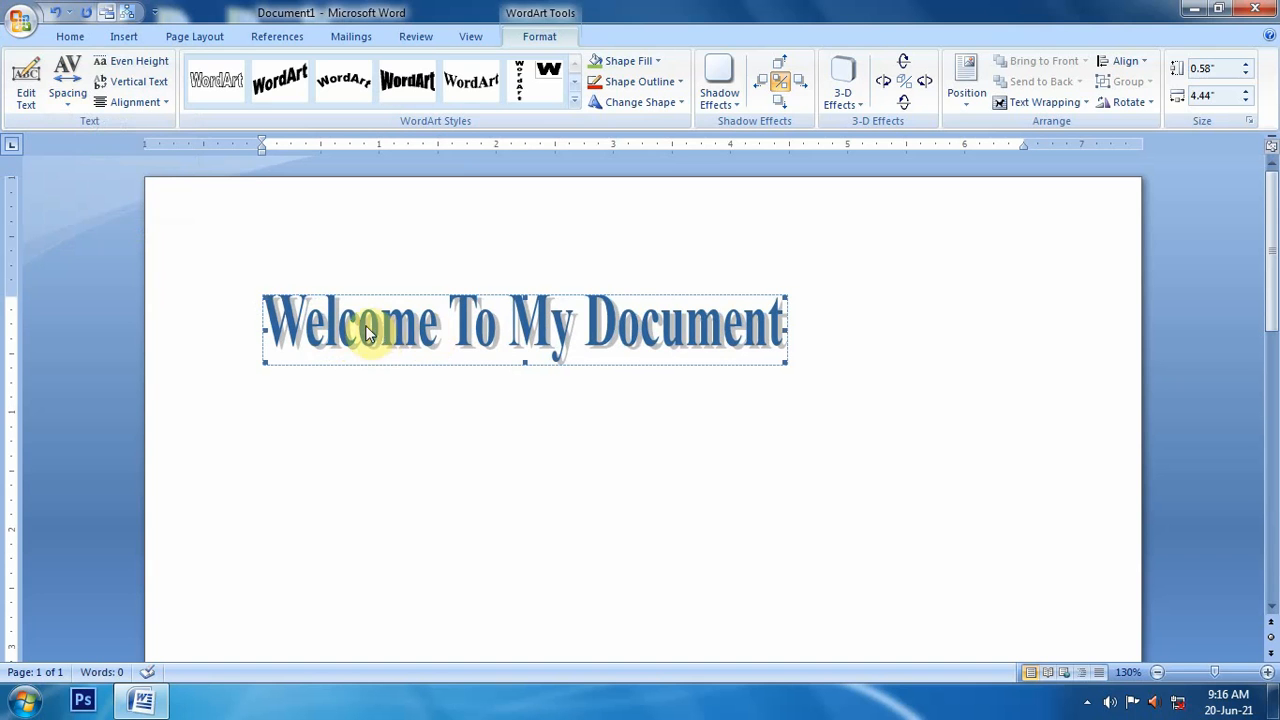
Try the Loose and Very Loose character spacings on the WordArt and restore Normal spacing
left_click(77, 104)
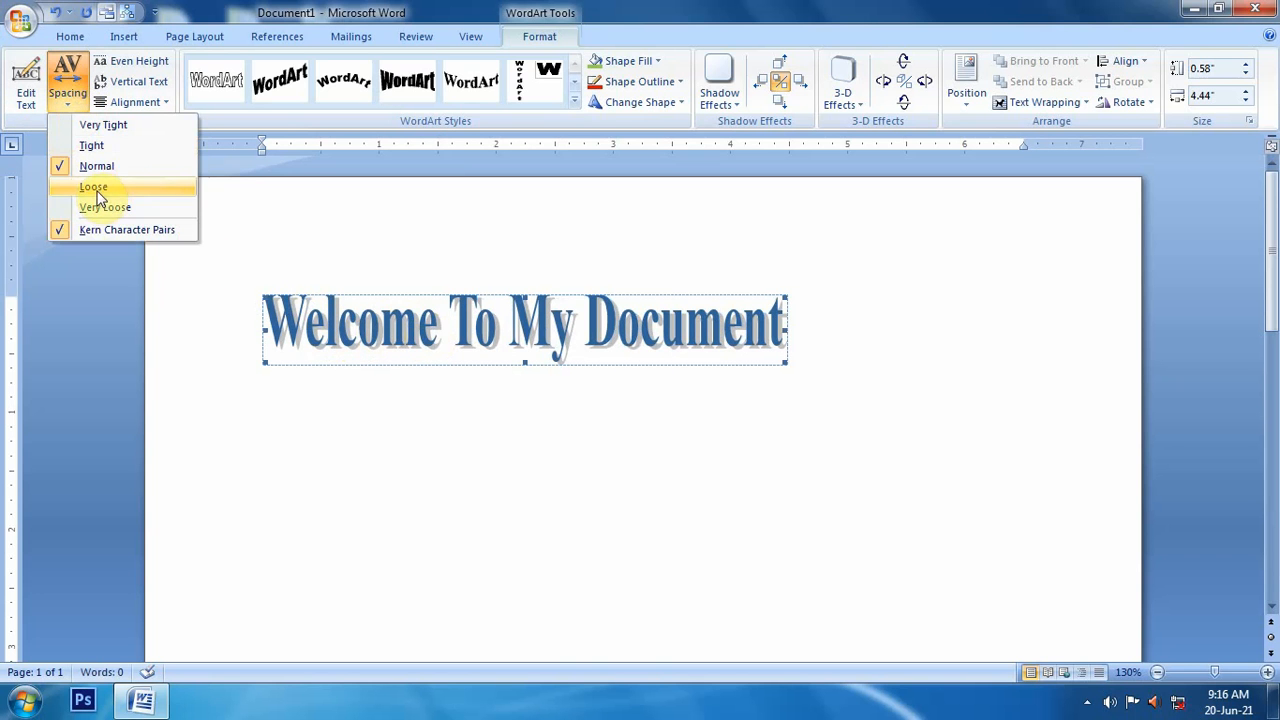
left_click(93, 187)
left_click(54, 106)
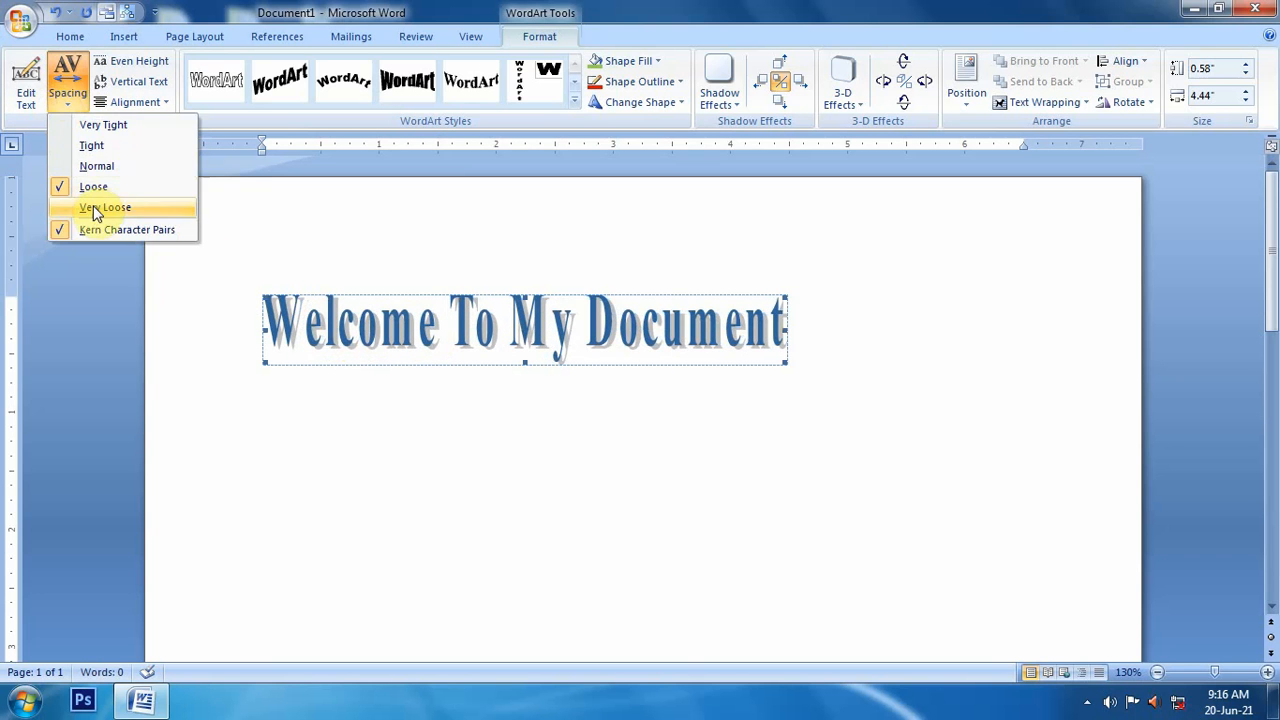
left_click(94, 207)
left_click(73, 103)
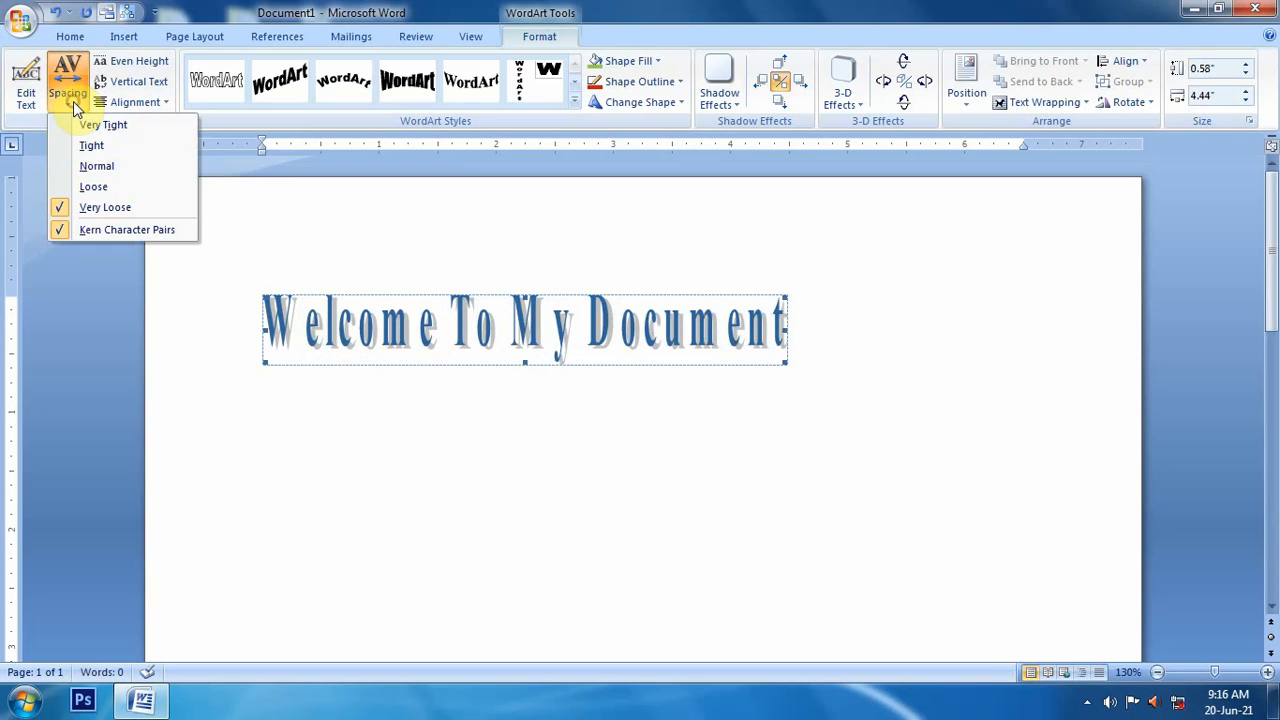
left_click(90, 169)
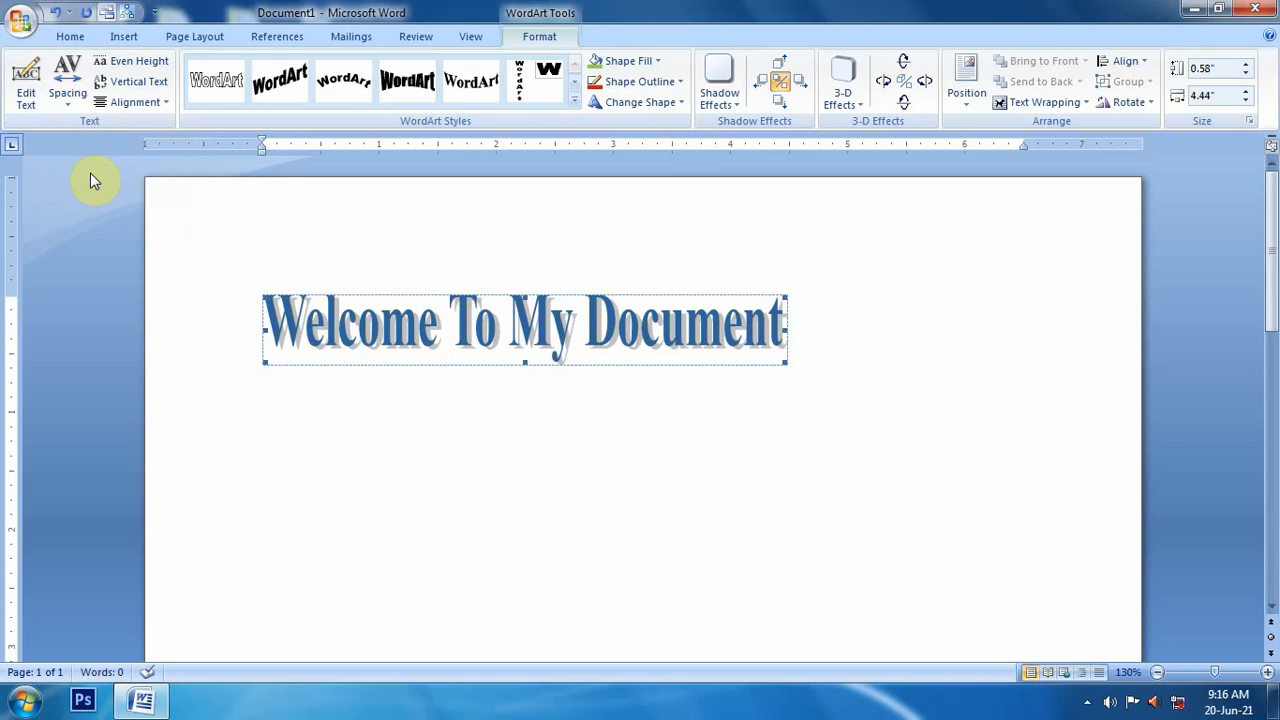
Try Even Height and Vertical Text on the WordArt, turning each option off again
left_click(126, 63)
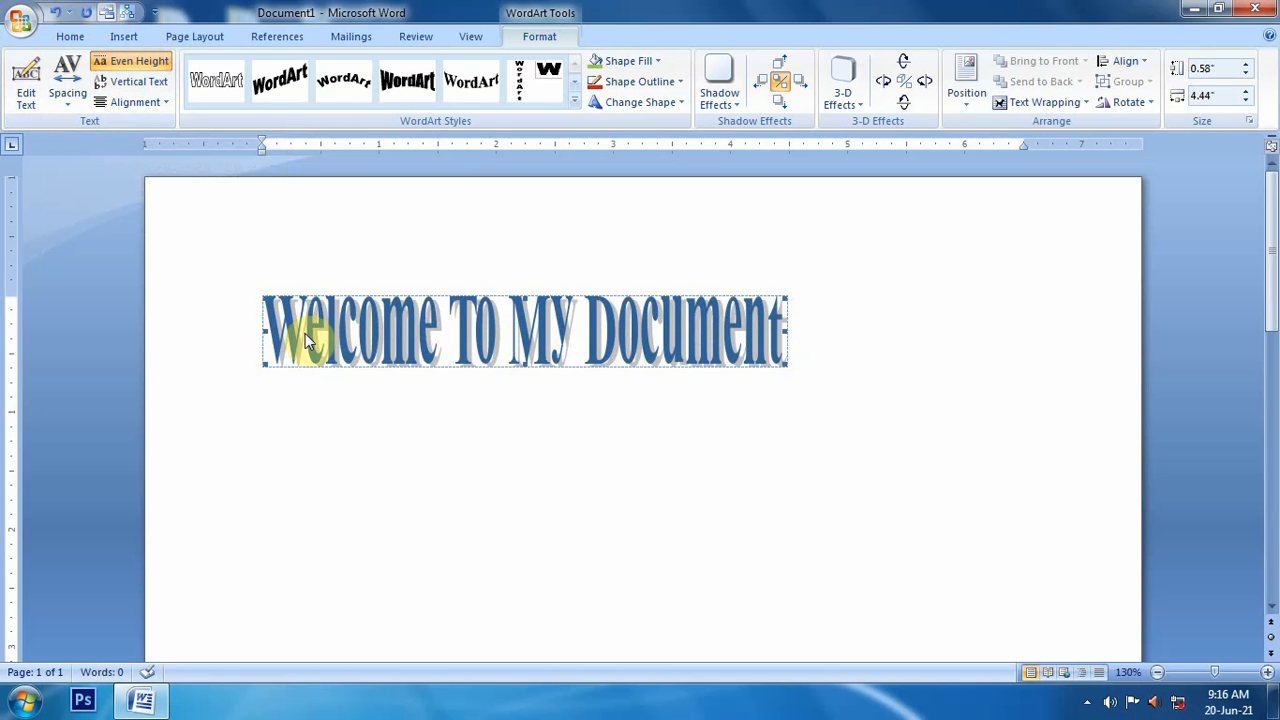
left_click(127, 66)
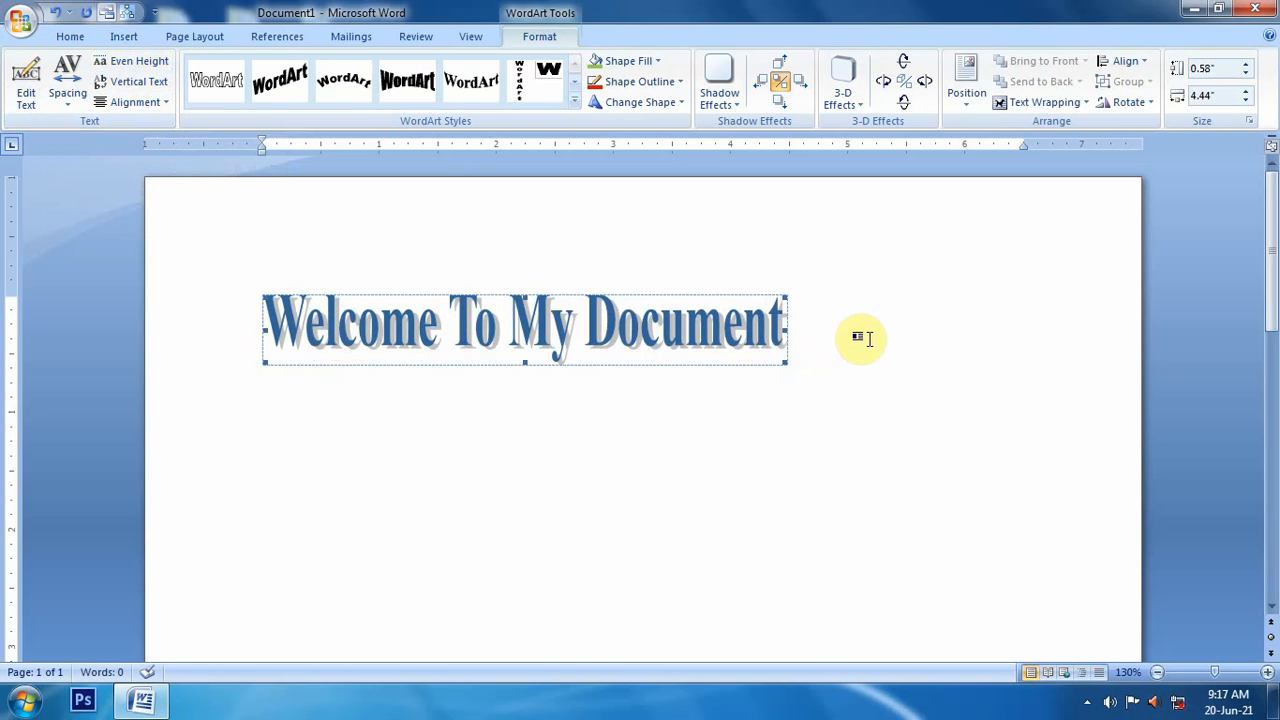
left_click(145, 84)
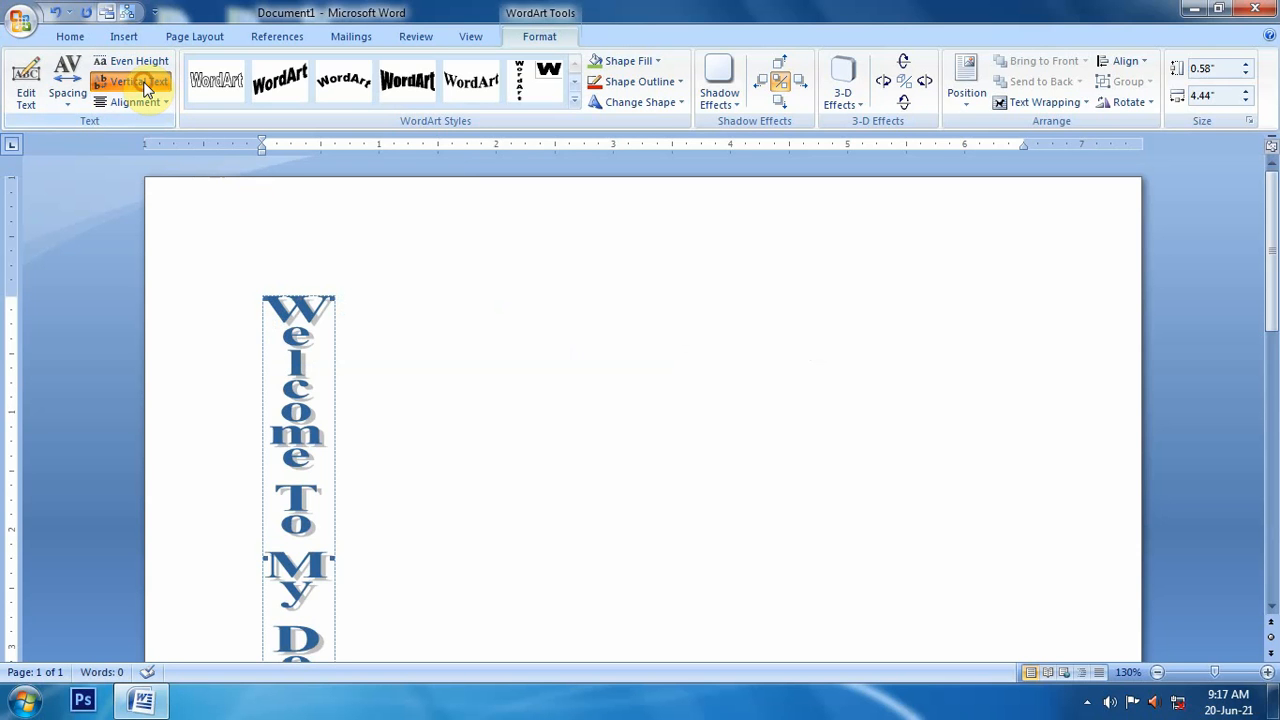
left_click(145, 86)
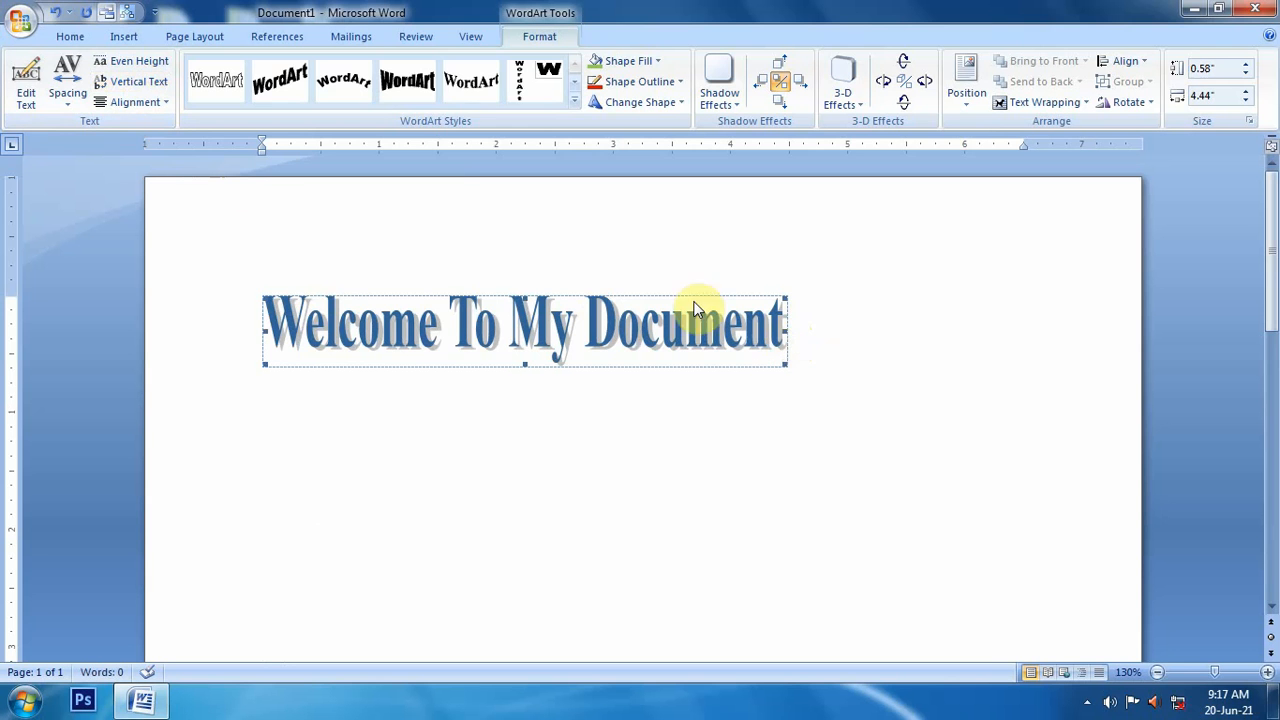
Apply the black arched WordArt style to the title and enlarge it to about 1.56" high by 5.04" wide
left_click(574, 100)
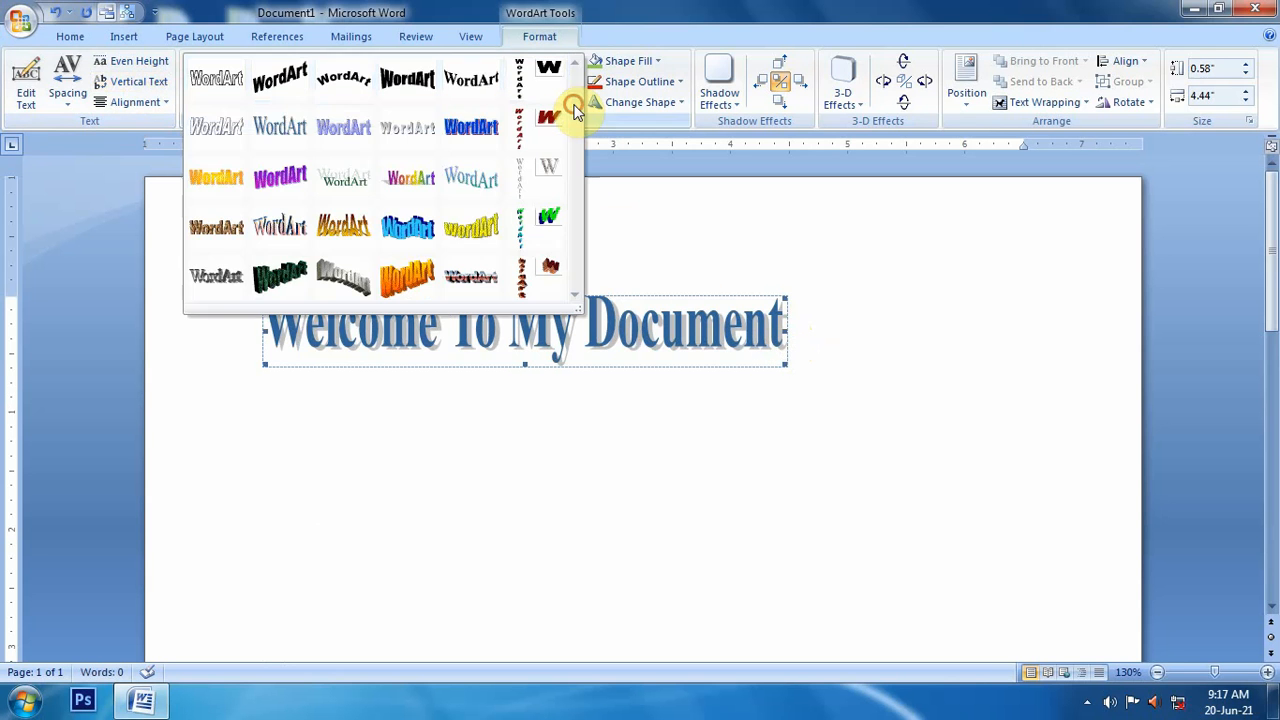
left_click(344, 78)
left_click_drag(802, 380, 900, 498)
Try the wavy light-blue 3-D WordArt style and the purple outlined shadow style on the title
left_click(572, 104)
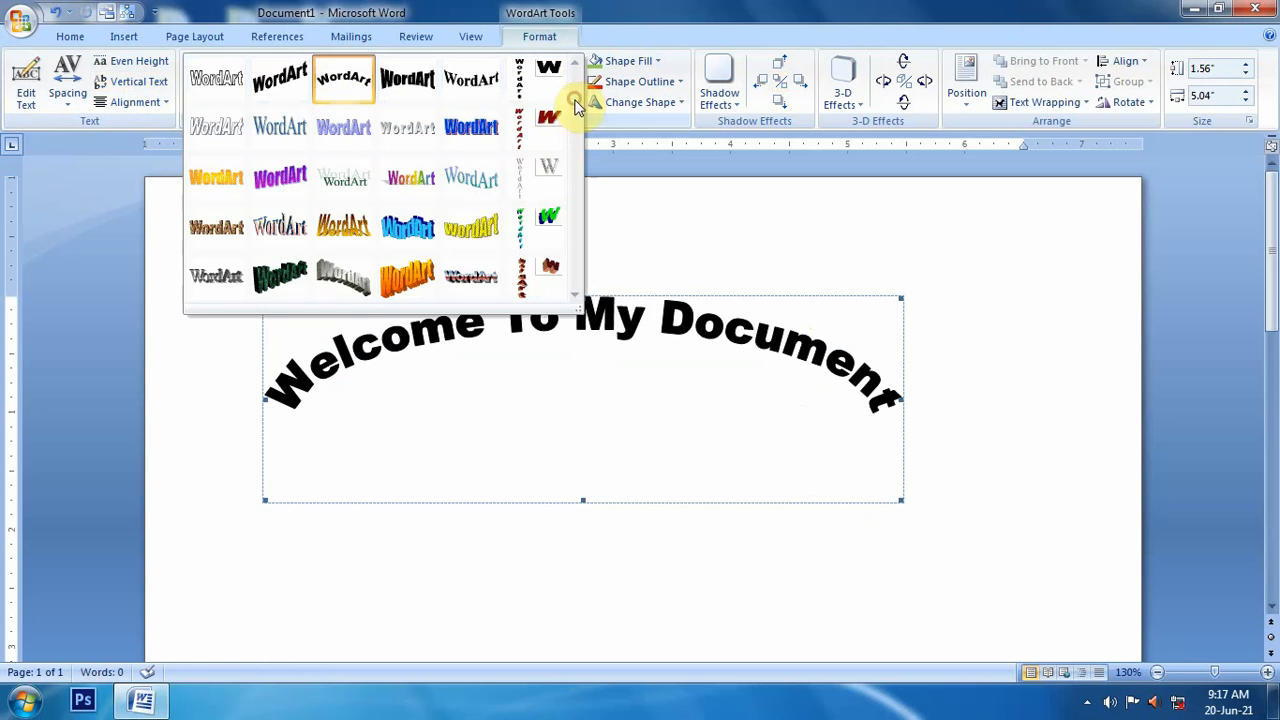
left_click(408, 222)
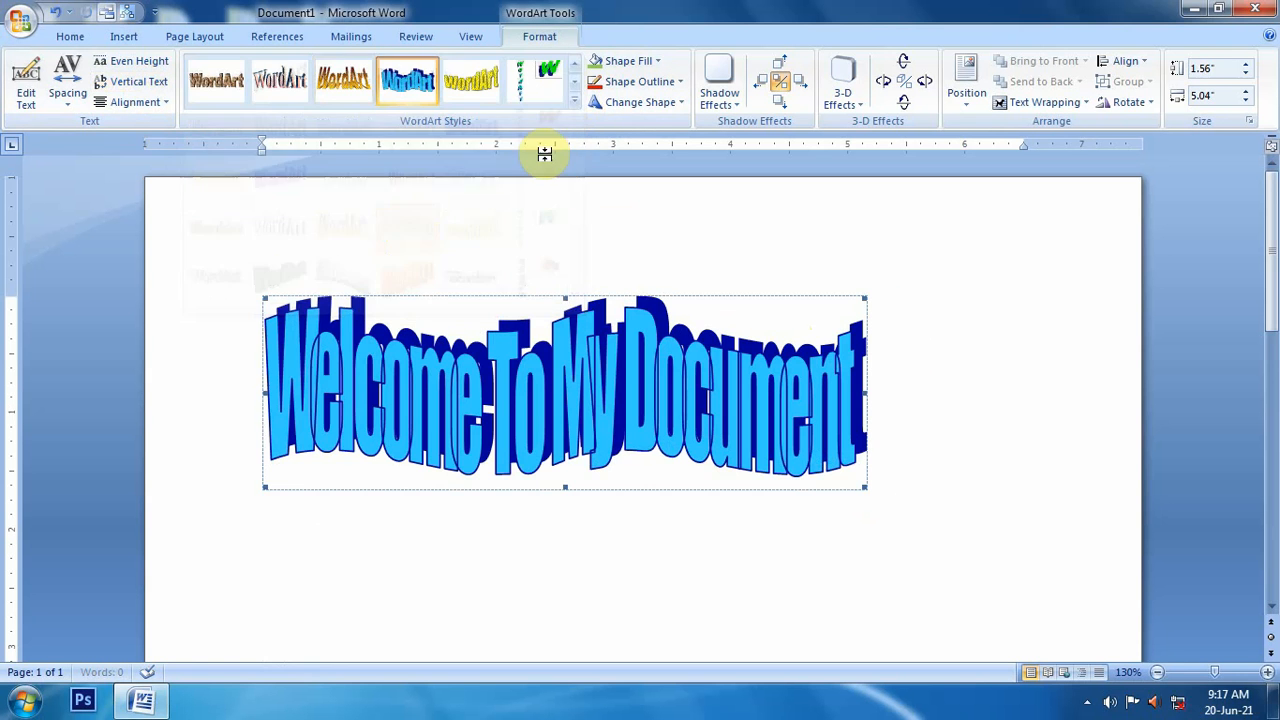
left_click(572, 104)
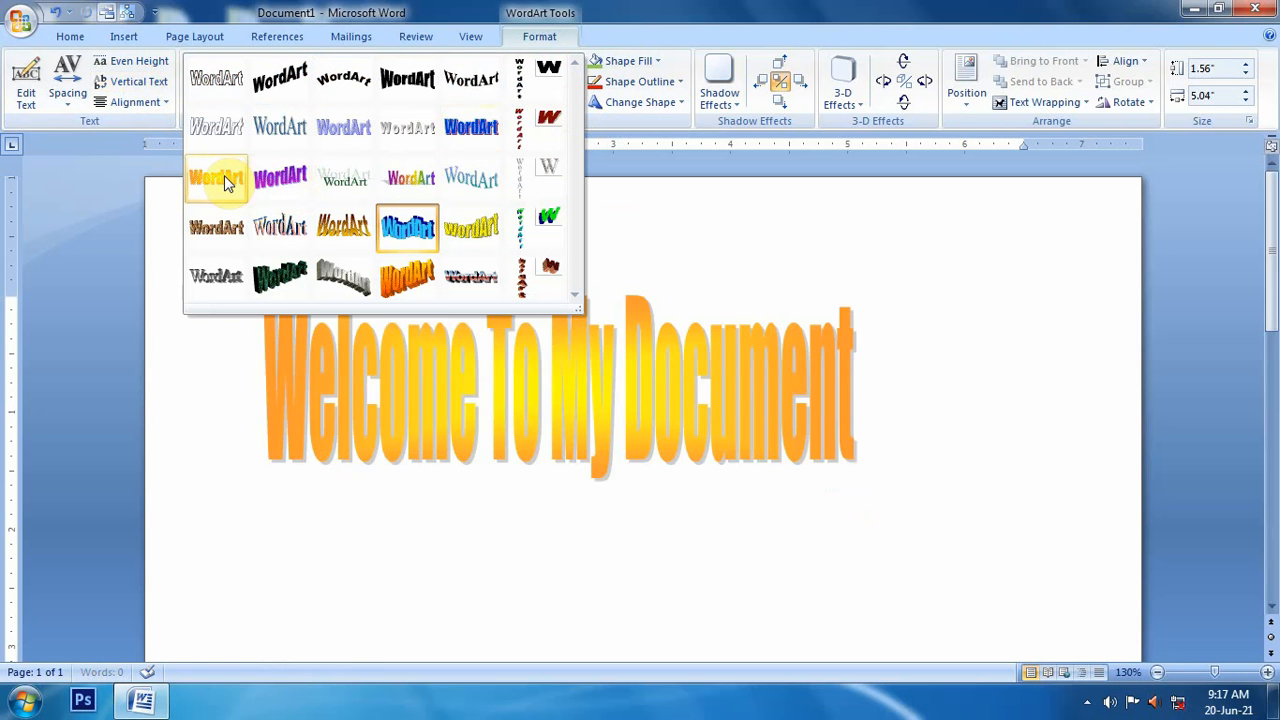
left_click(331, 134)
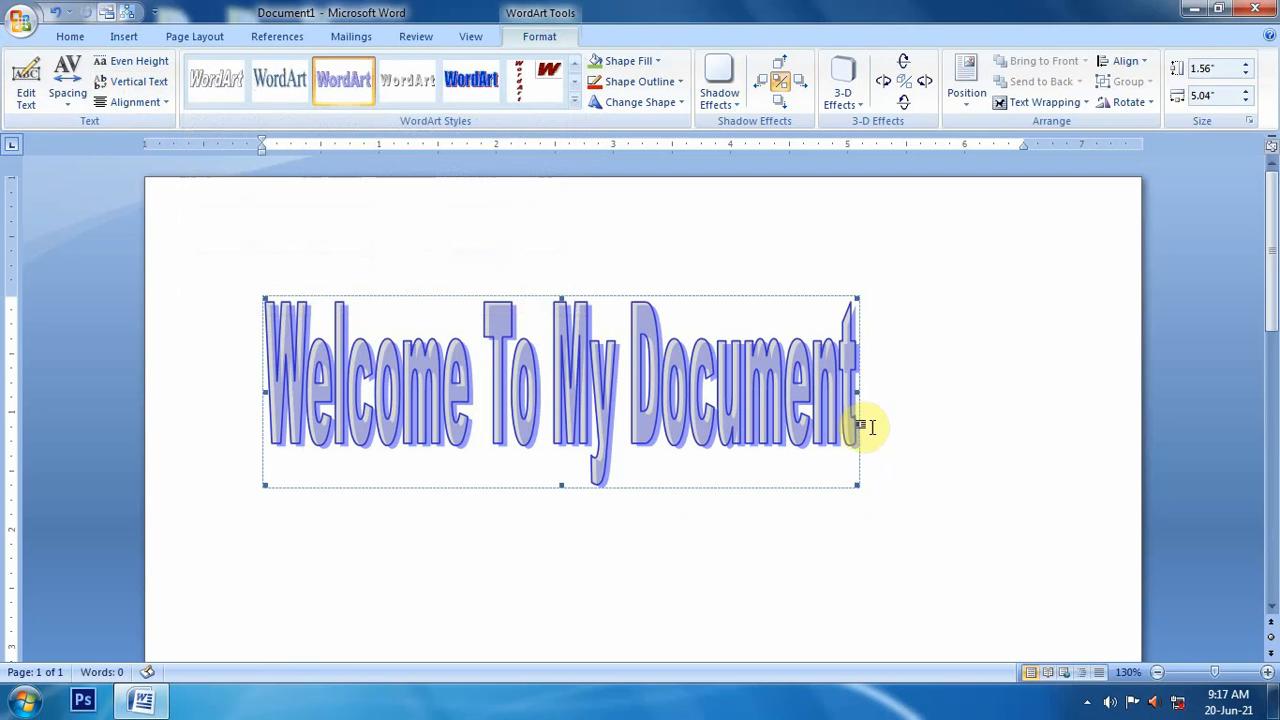
Widen the WordArt to about 6.1" and apply WordArt style 4, the black one with a narrowed middle
left_click_drag(858, 390, 983, 392)
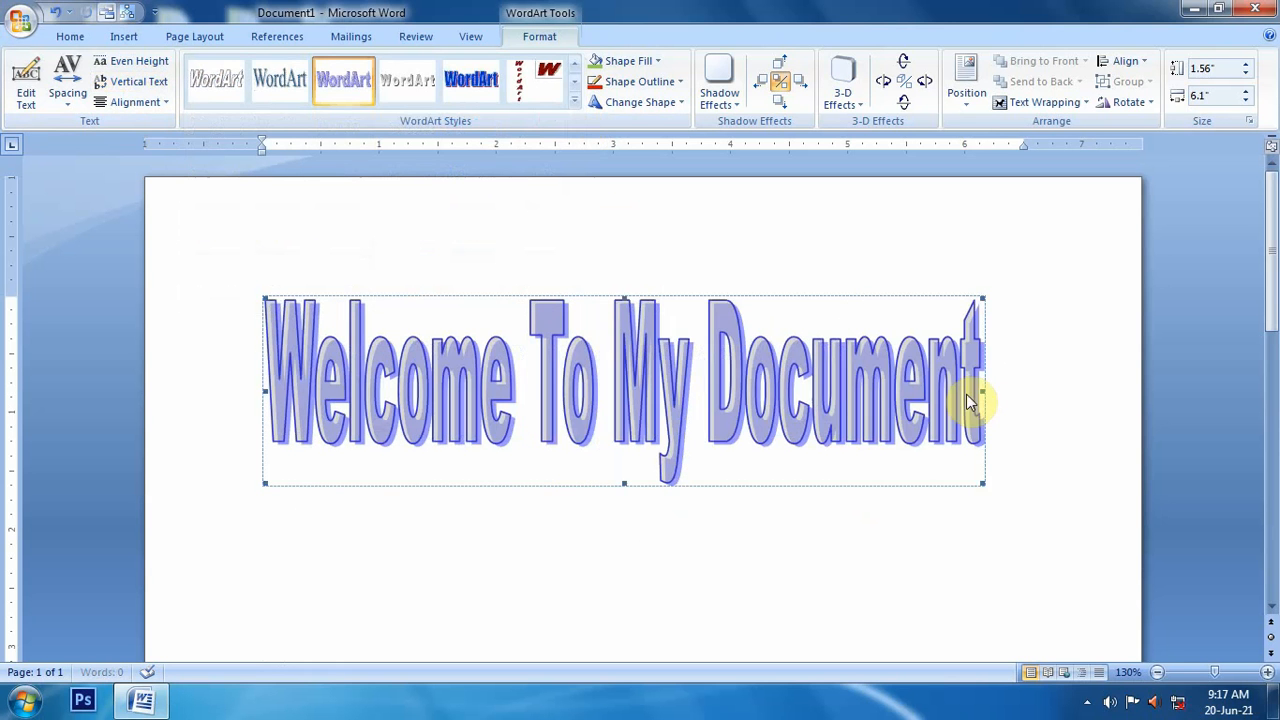
left_click(575, 106)
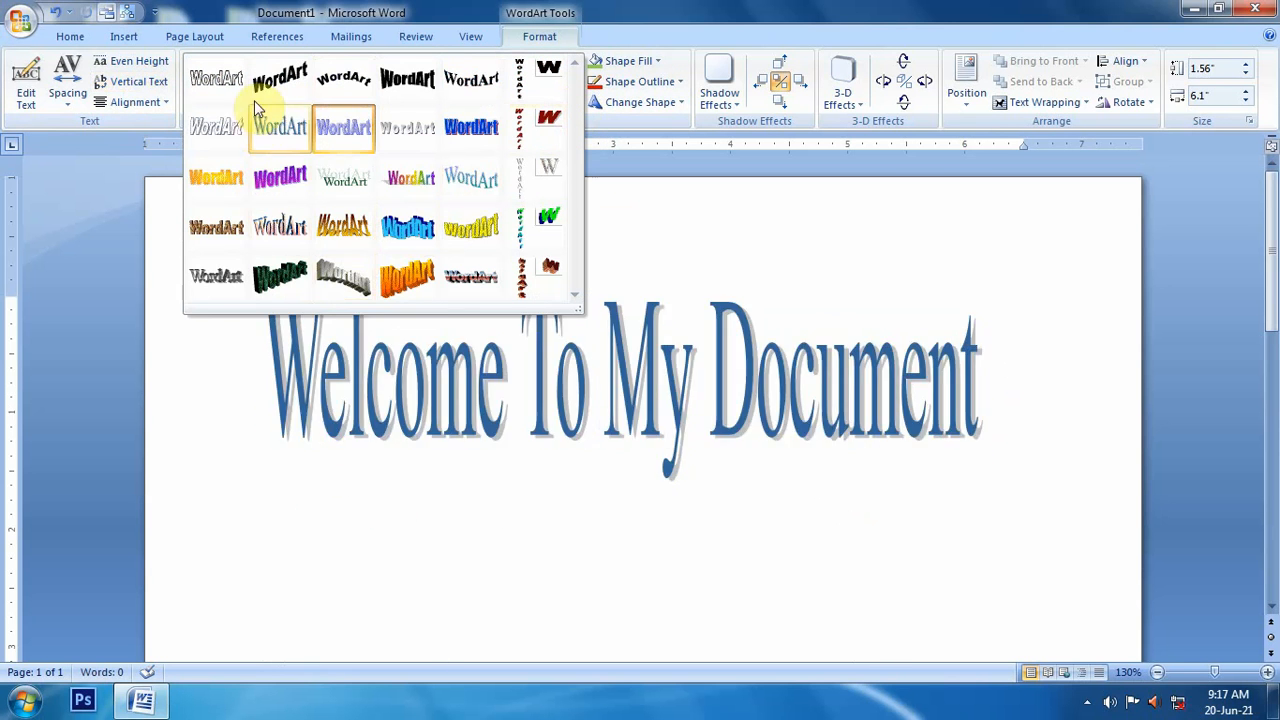
left_click(400, 86)
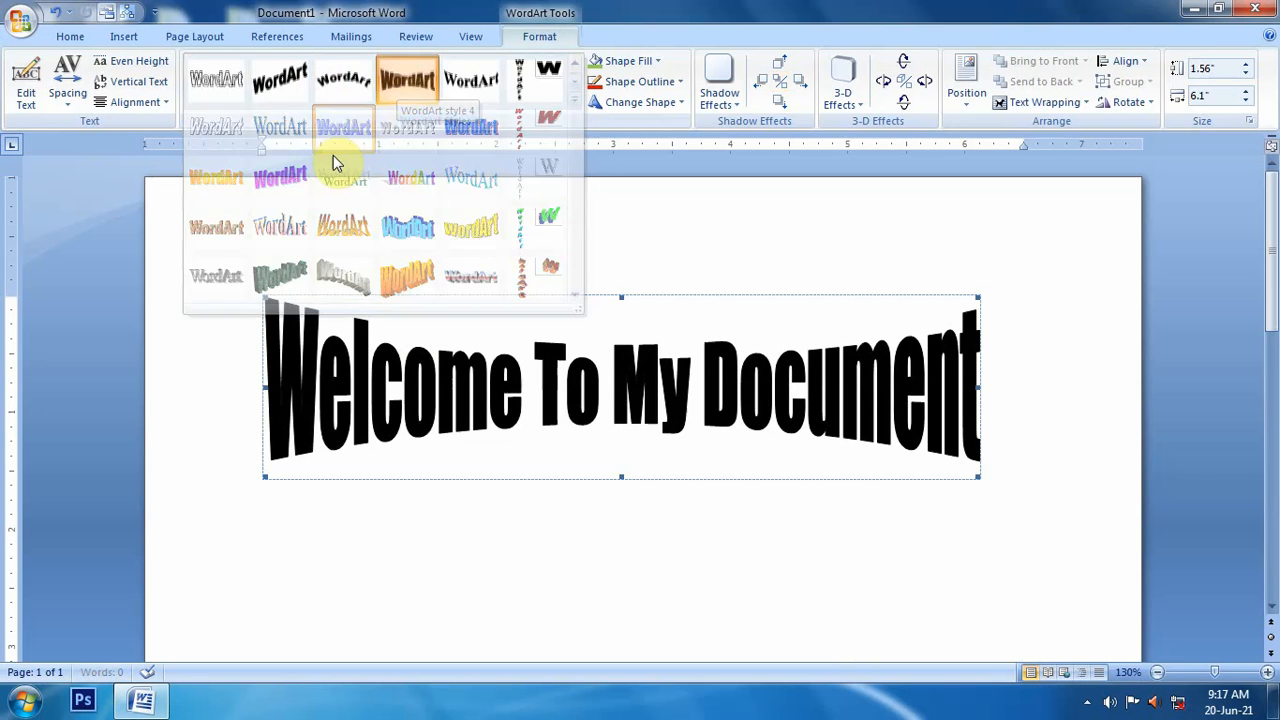
Fill the WordArt letters with standard red and set their outline to standard dark blue
left_click(623, 62)
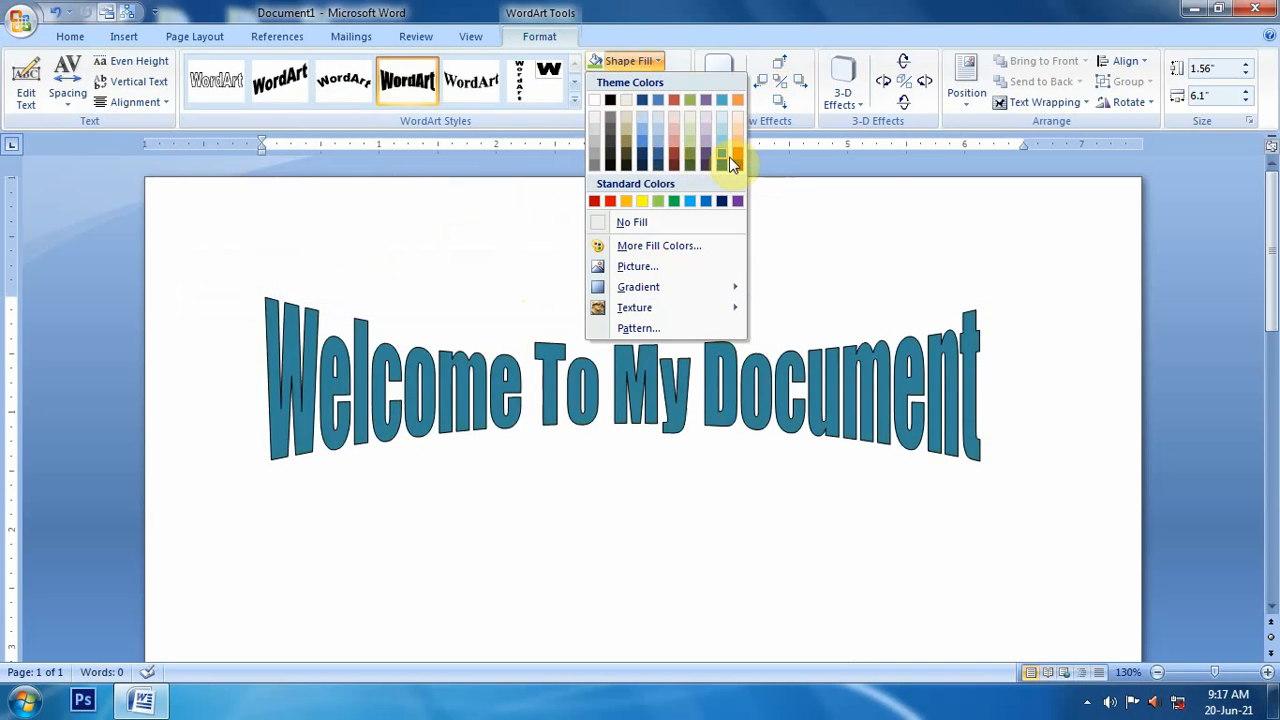
left_click(607, 205)
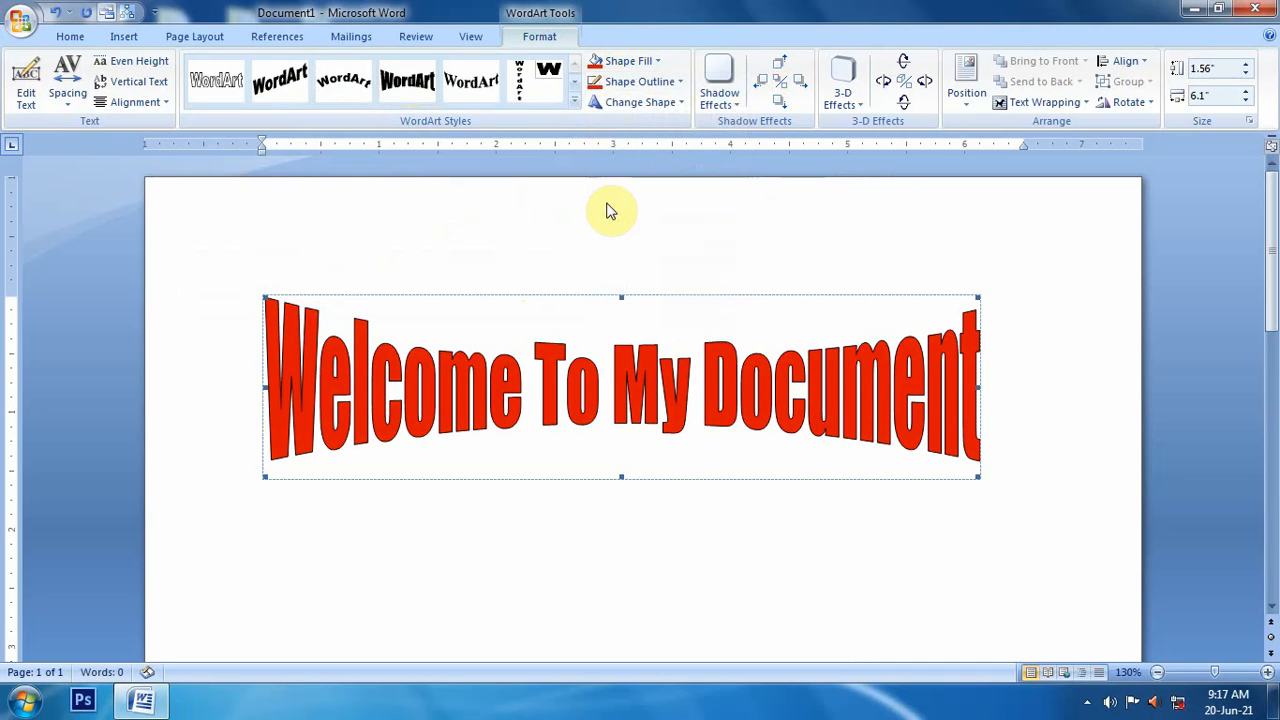
left_click(641, 86)
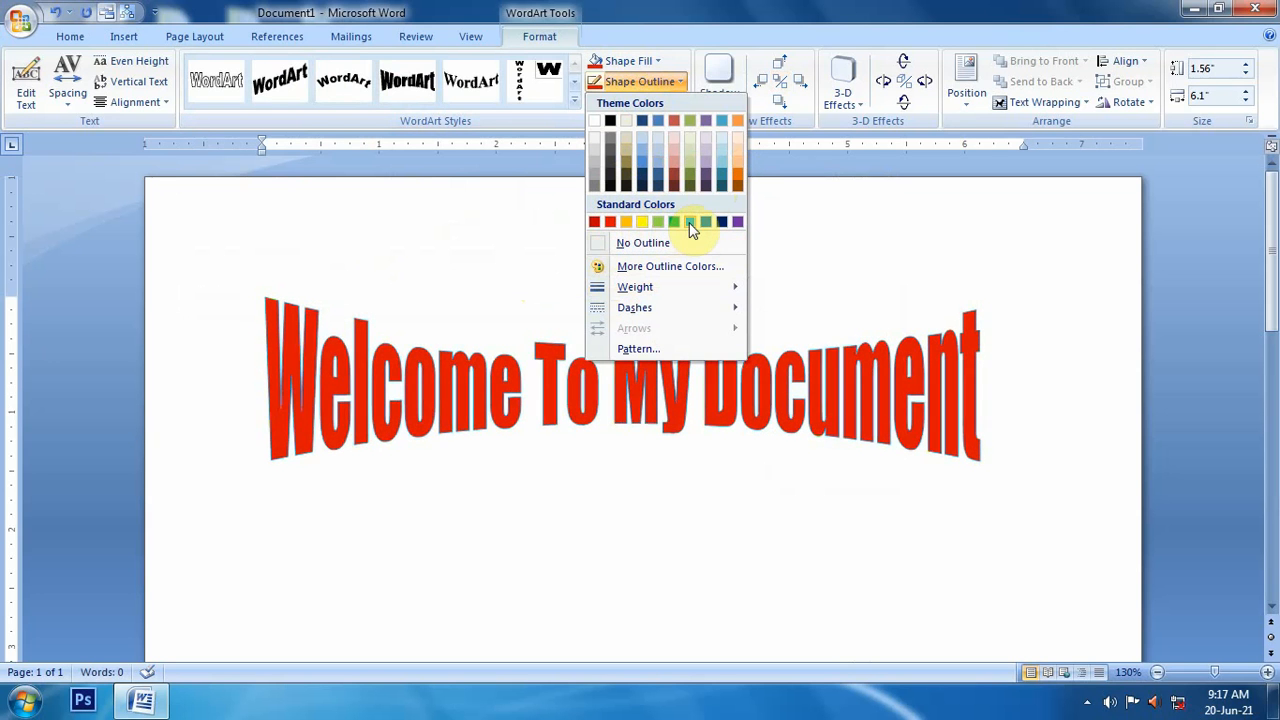
left_click(722, 222)
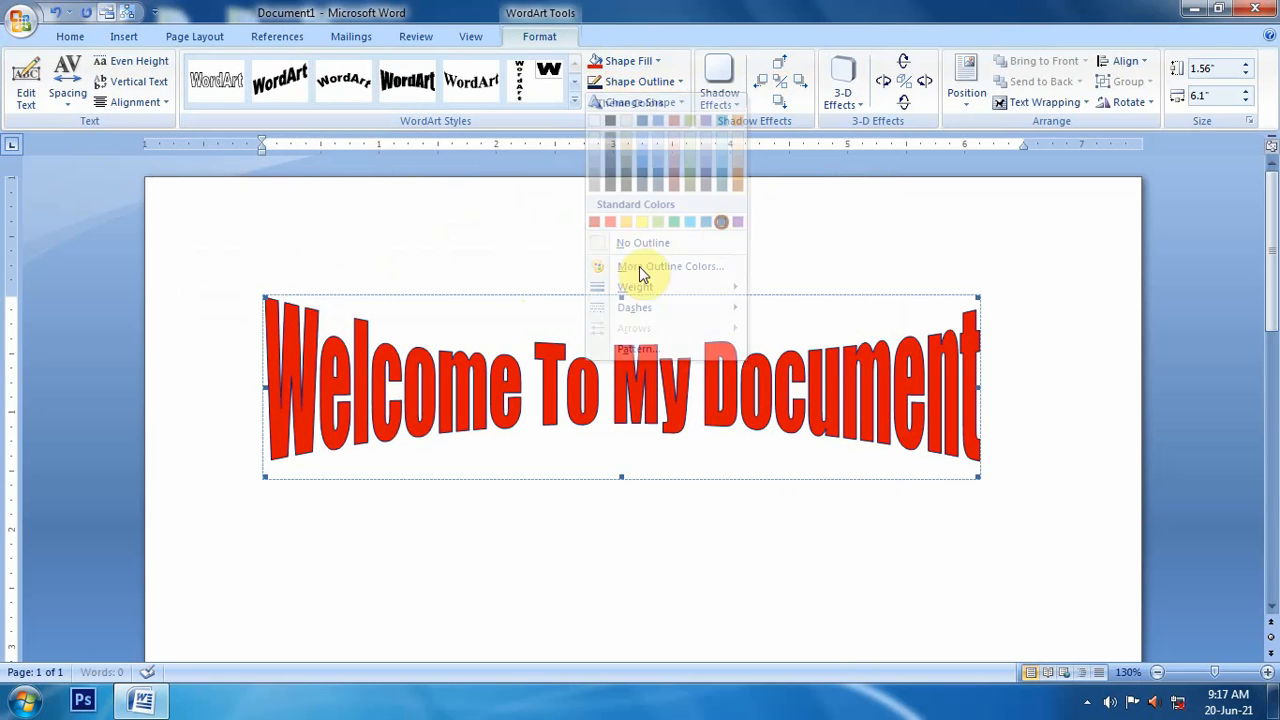
Apply the plain outlined first WordArt style, and colour the letters with a medium blue fill and a red outline
left_click(576, 103)
left_click(220, 87)
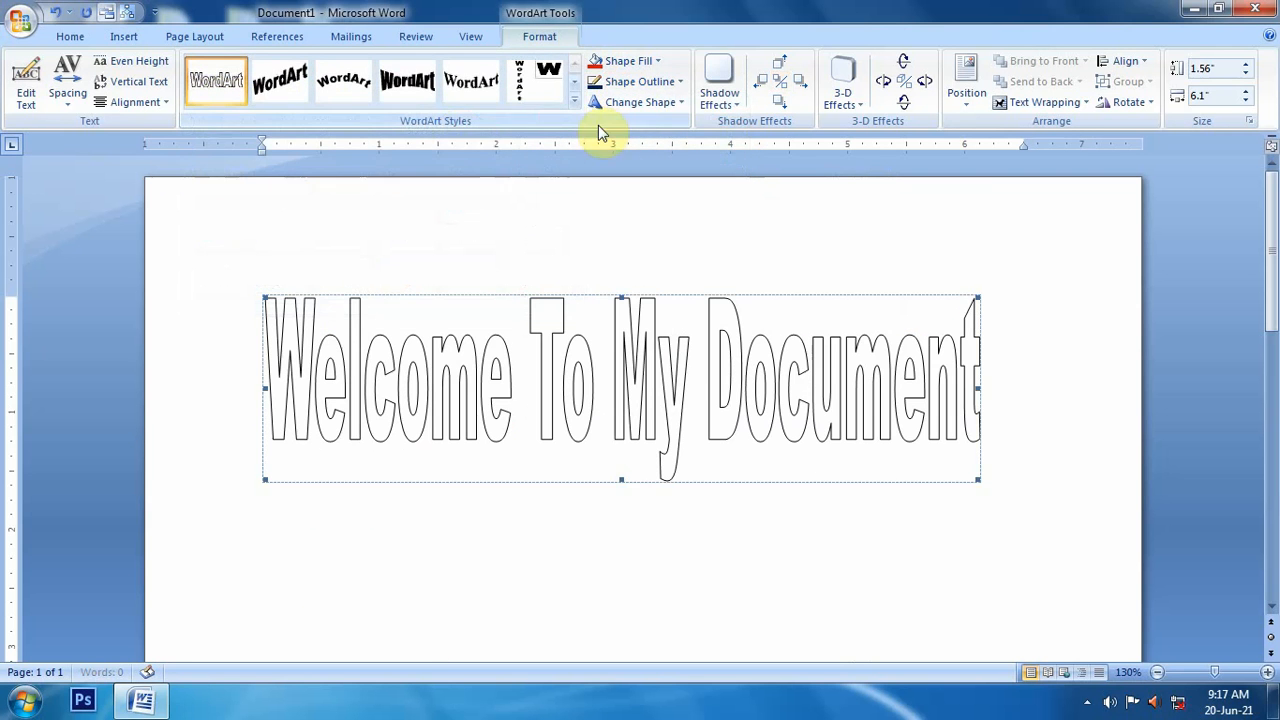
left_click(626, 60)
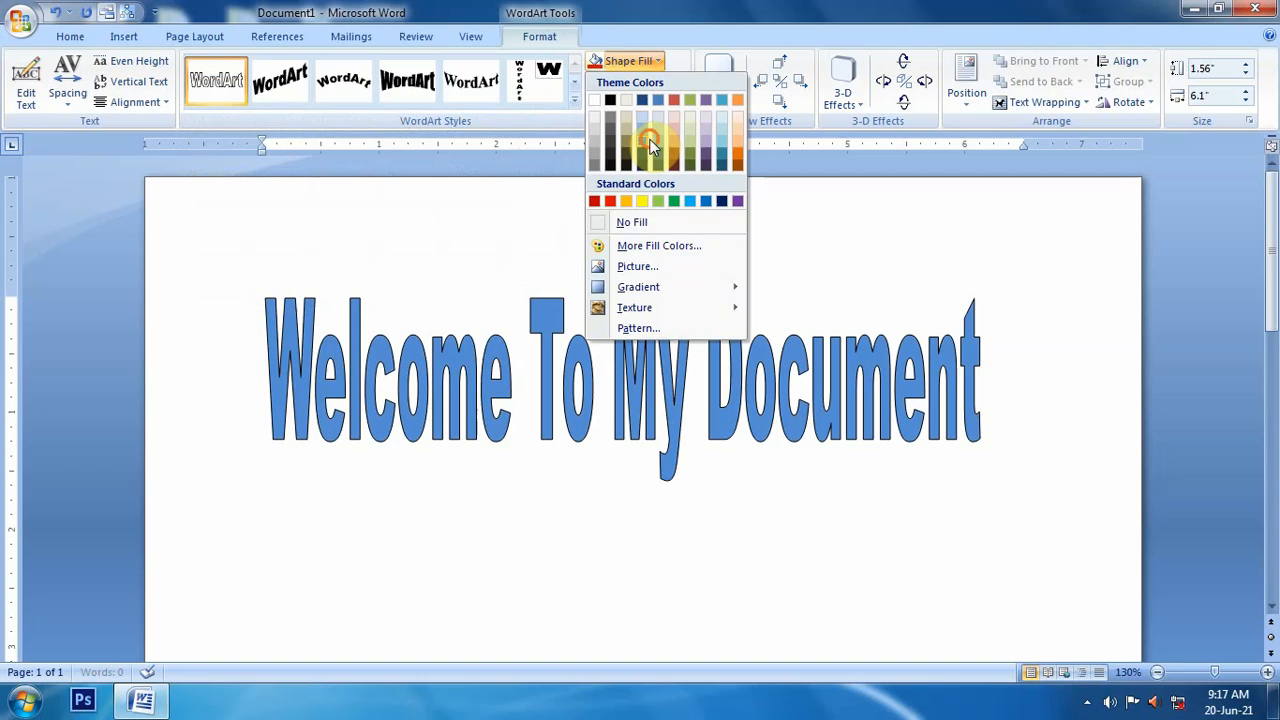
left_click(650, 145)
left_click(640, 81)
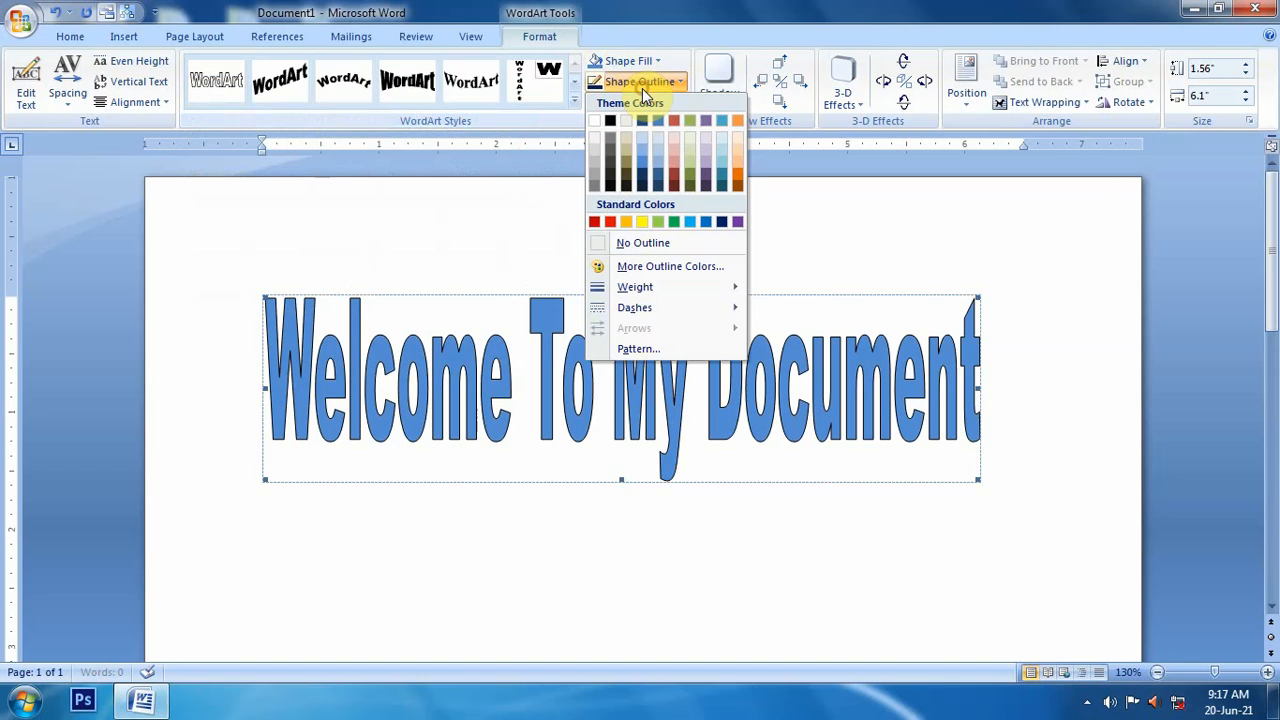
left_click(609, 222)
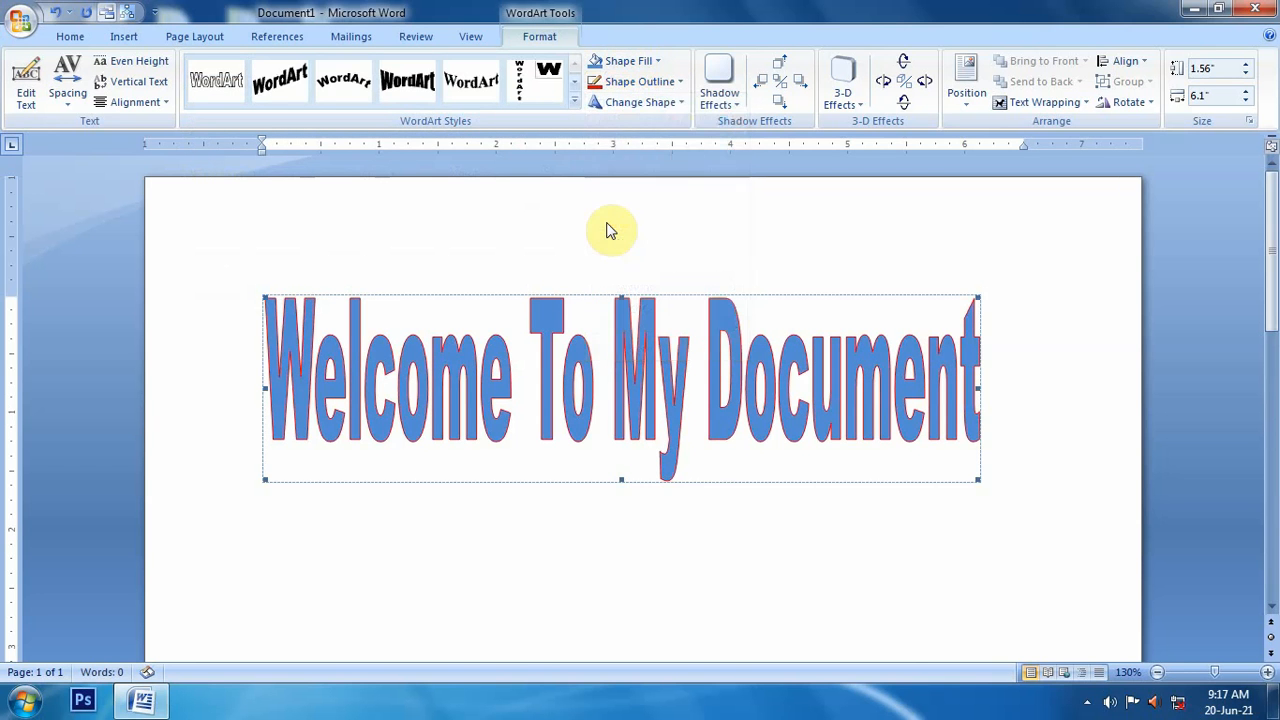
Set the WordArt outline weight to 2¼ pt and give it the fine dotted dash style
left_click(632, 85)
mouse_move(668, 287)
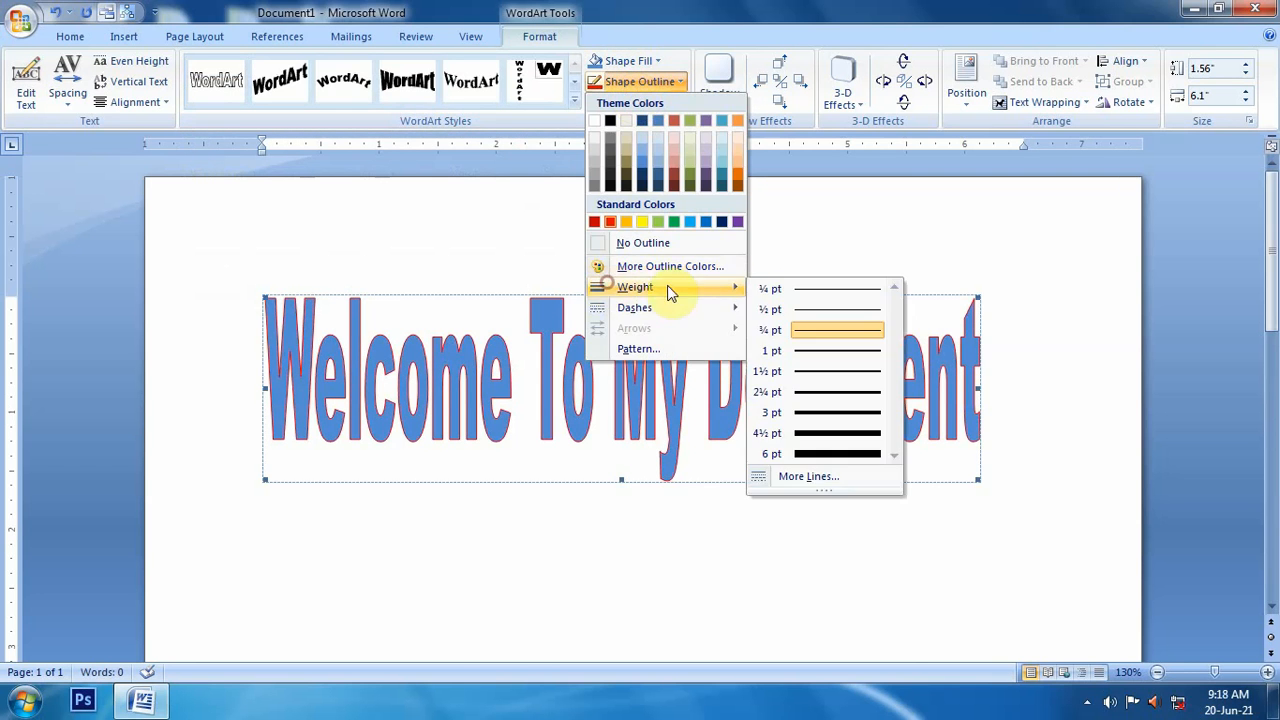
left_click(818, 392)
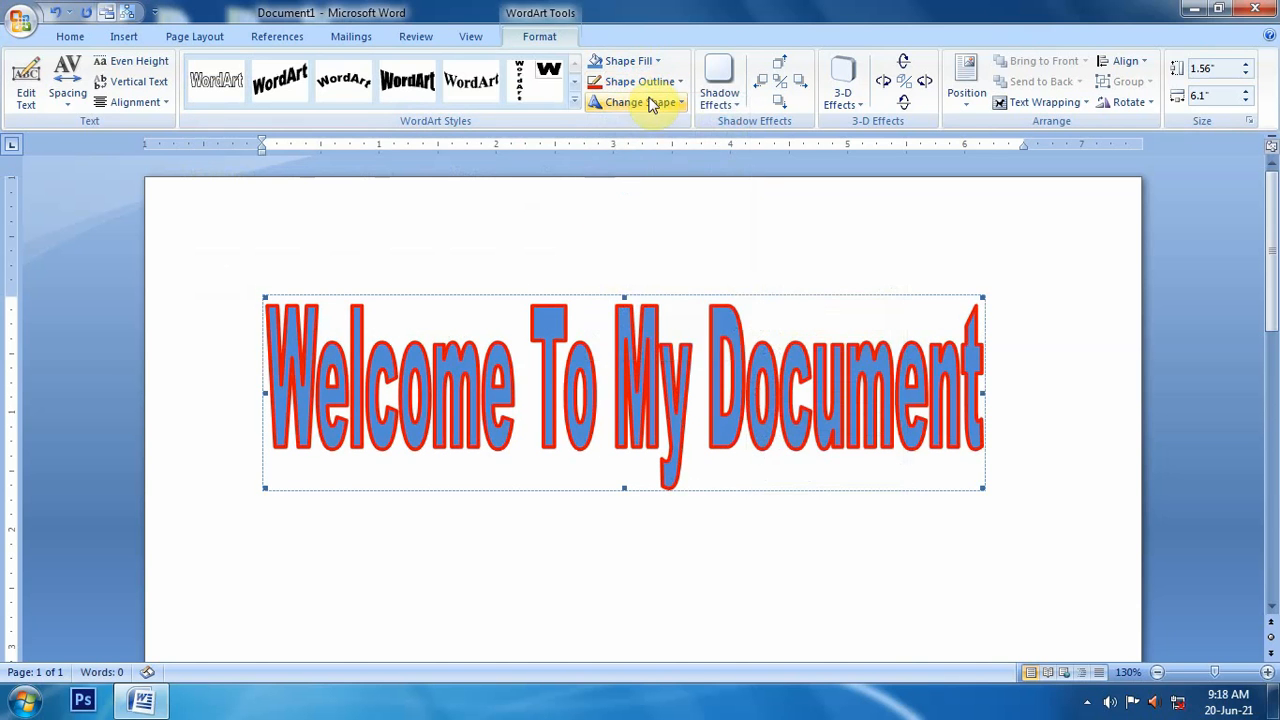
left_click(645, 84)
mouse_move(705, 308)
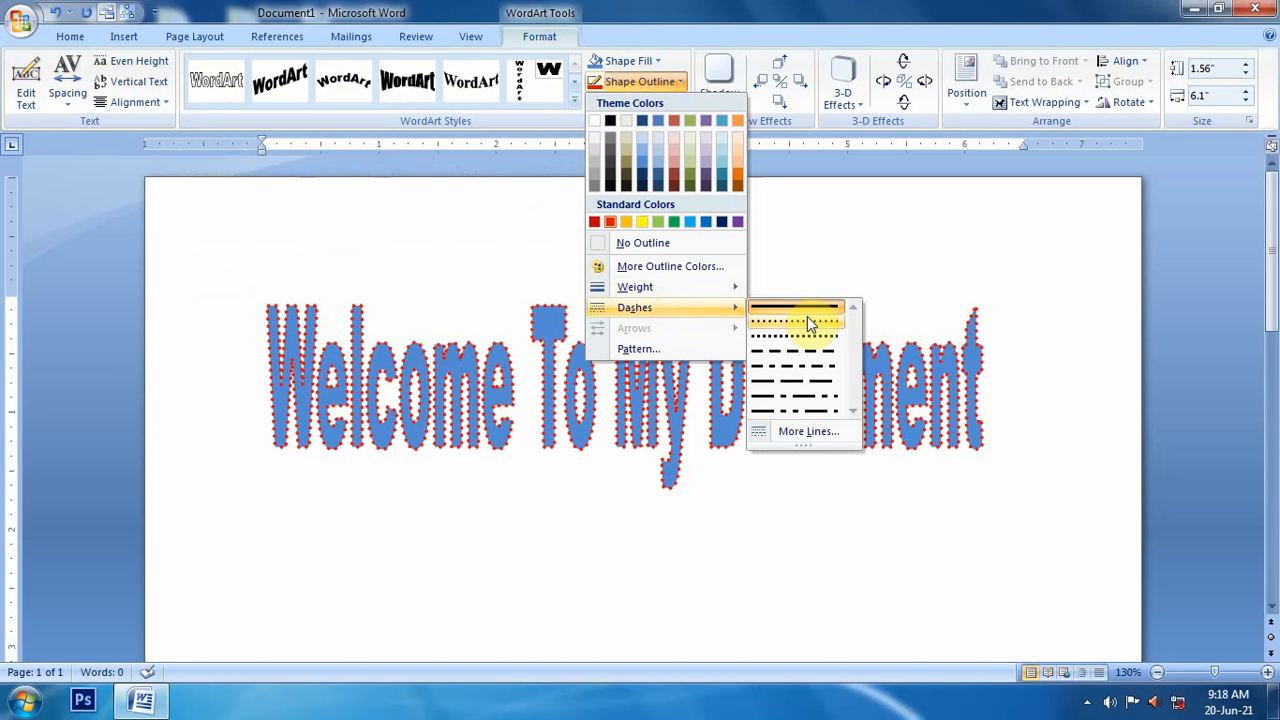
left_click(800, 322)
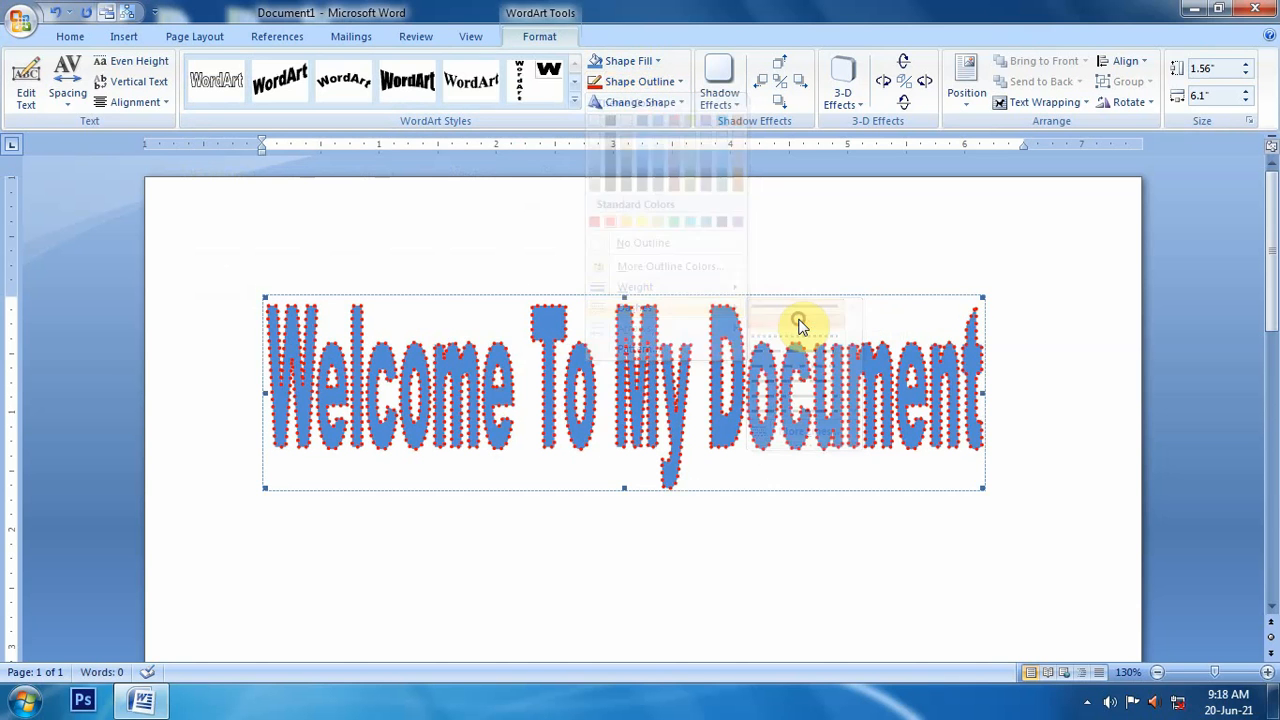
Set the WordArt outline weight to ¼ pt and its dash style to a solid line
left_click(650, 84)
mouse_move(628, 286)
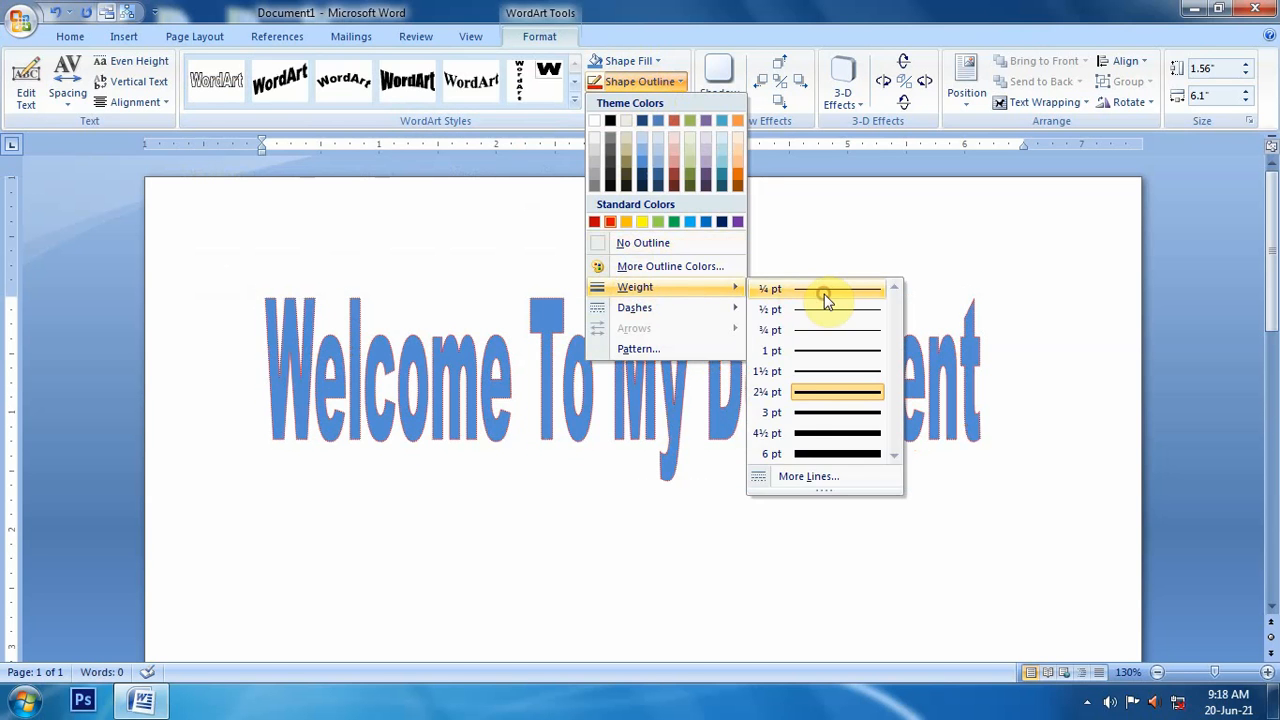
left_click(820, 292)
left_click(655, 101)
left_click(650, 84)
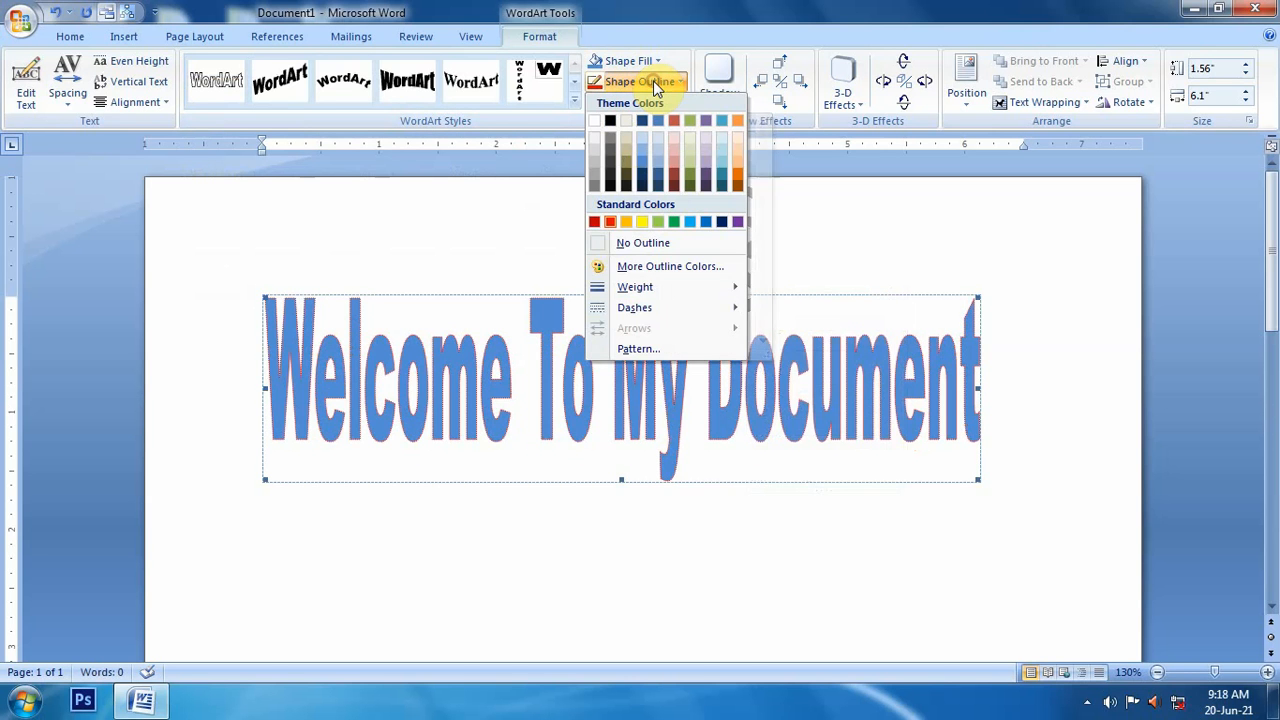
mouse_move(632, 308)
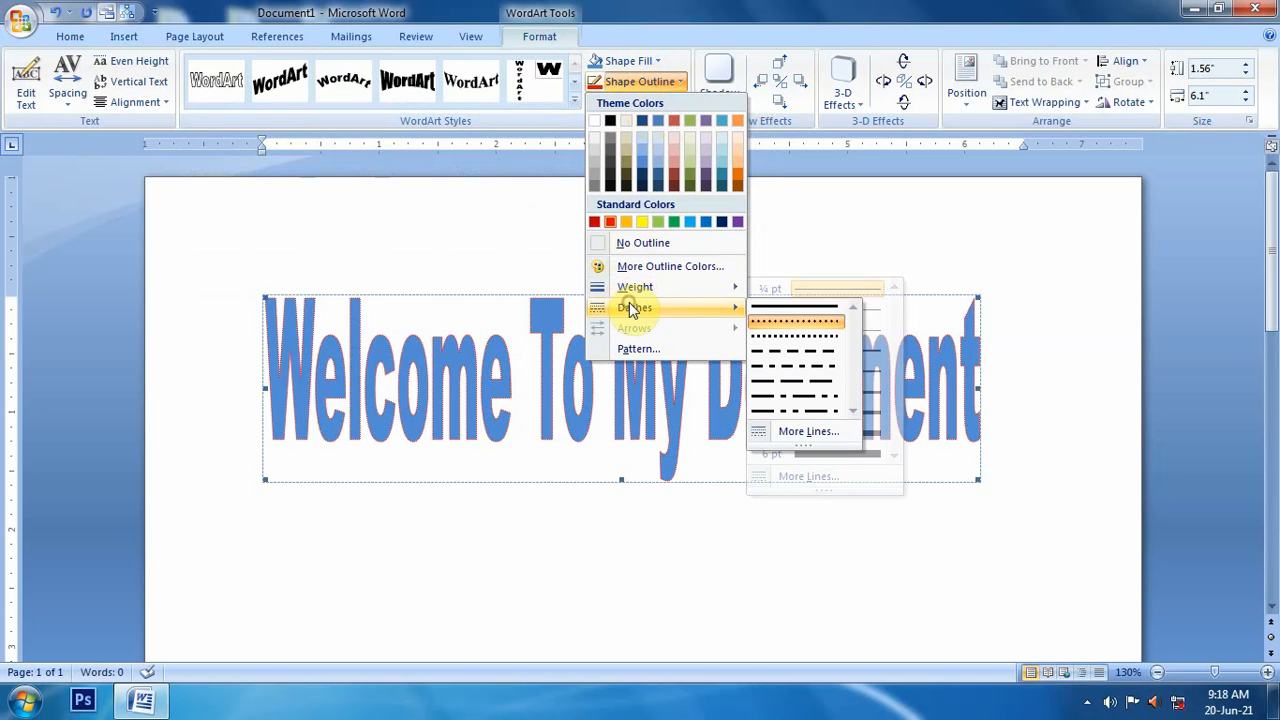
left_click(800, 315)
Try the straight and upward-arching follow-path shapes on the WordArt, and stretch the arch to about 2.1" high
left_click(614, 102)
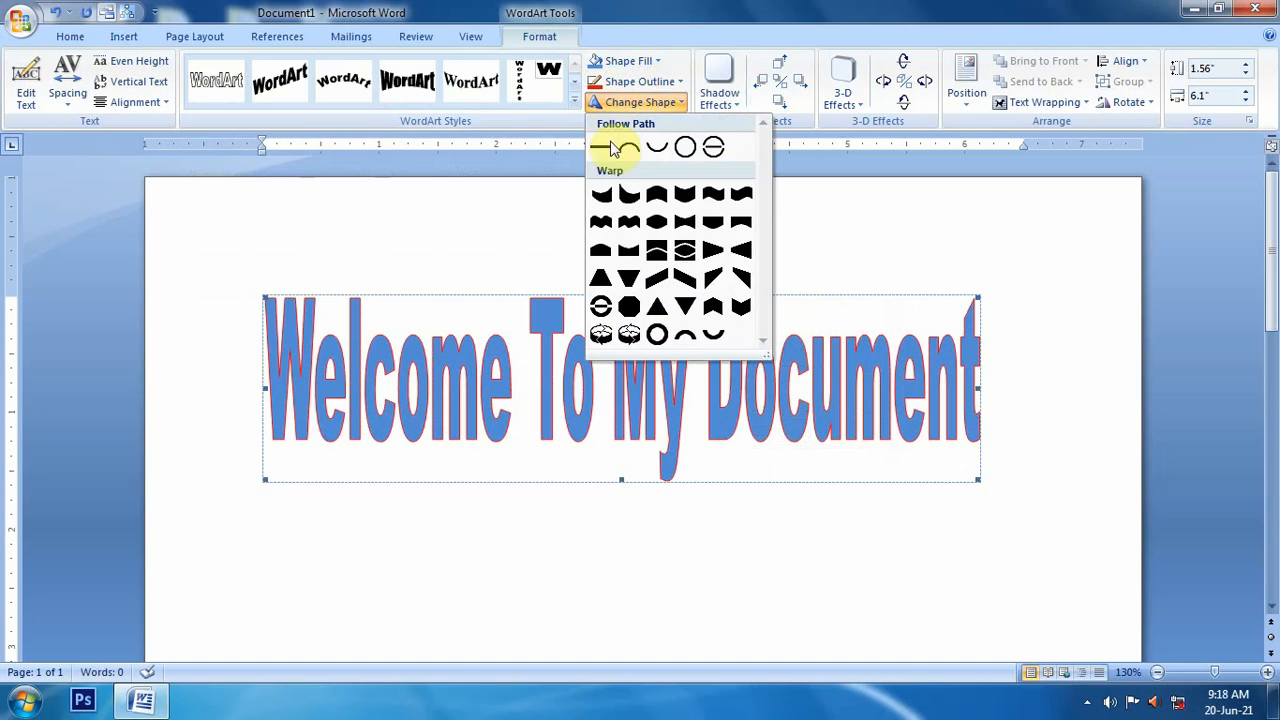
left_click(612, 147)
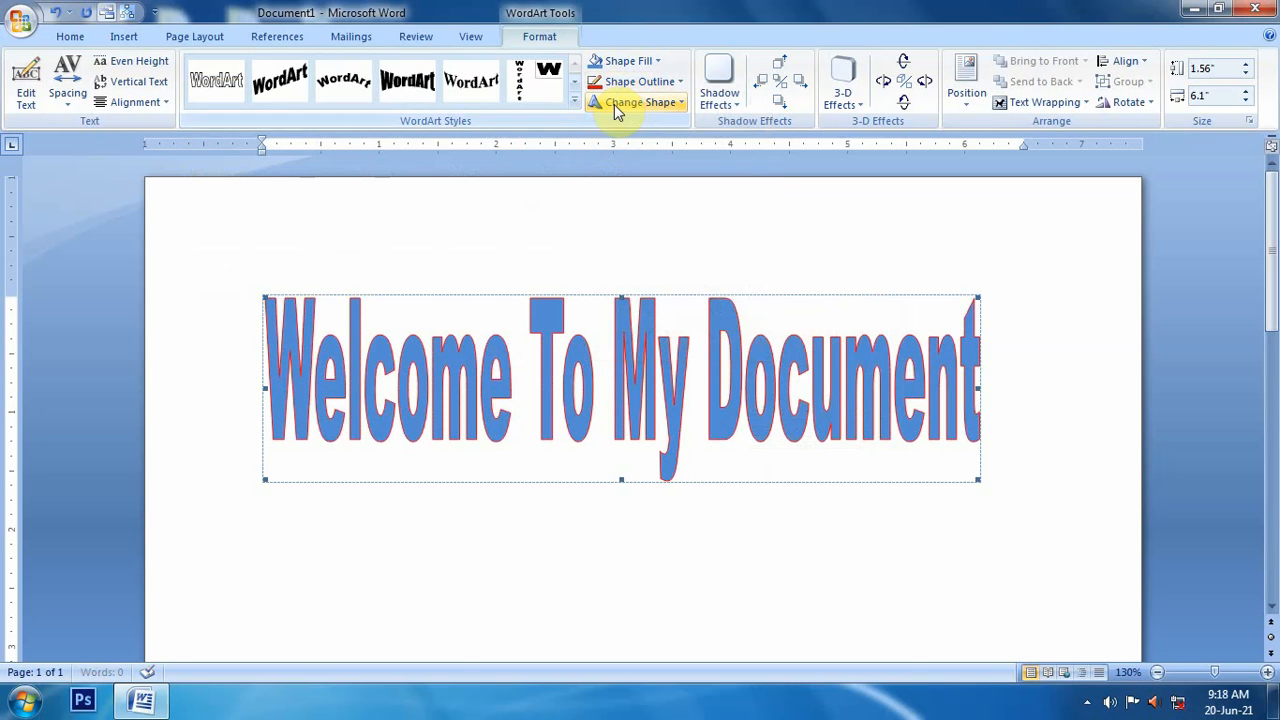
left_click(612, 104)
left_click(628, 148)
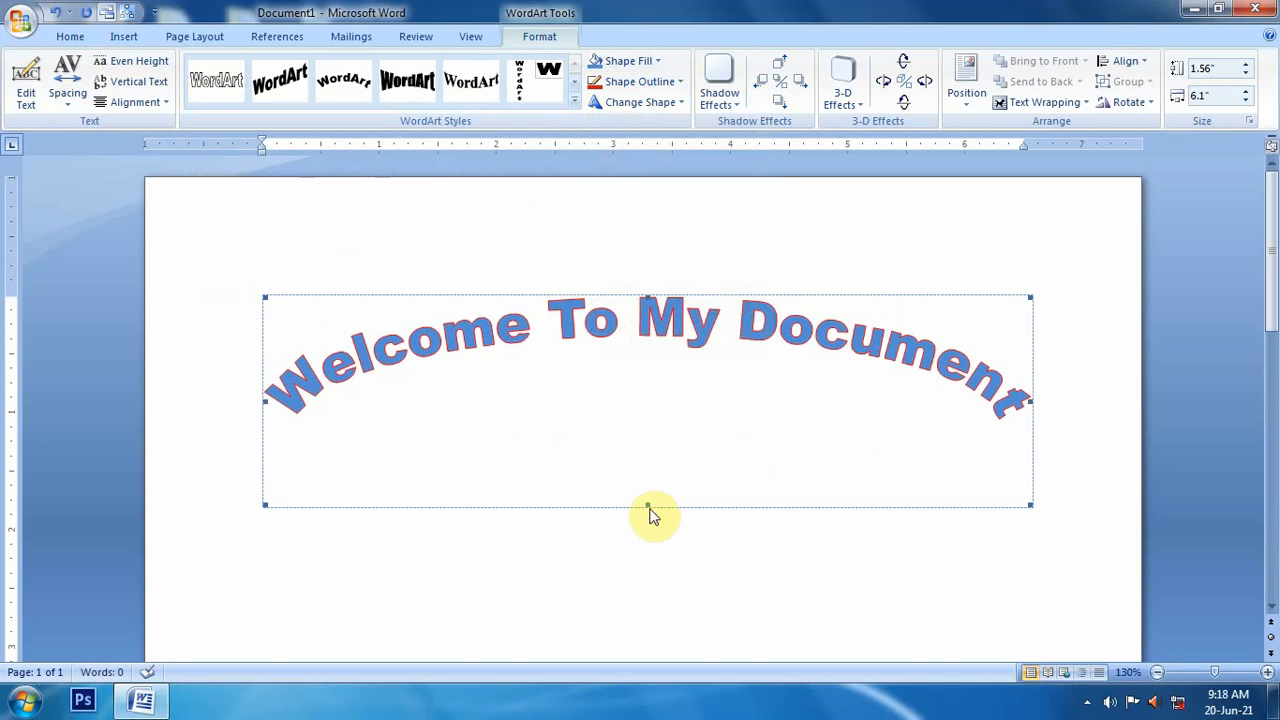
left_click_drag(648, 510, 651, 565)
Change the WordArt shape to the downward-curving follow path, followed by the circle follow path
left_click(626, 104)
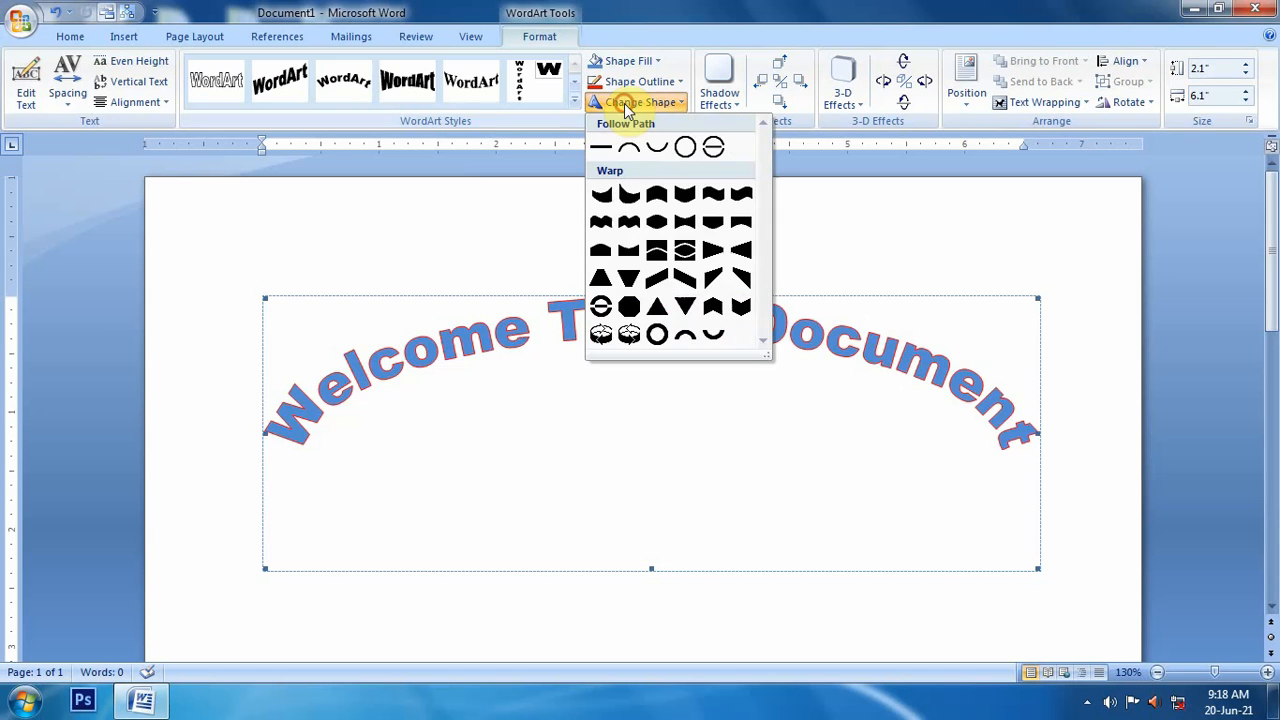
left_click(652, 152)
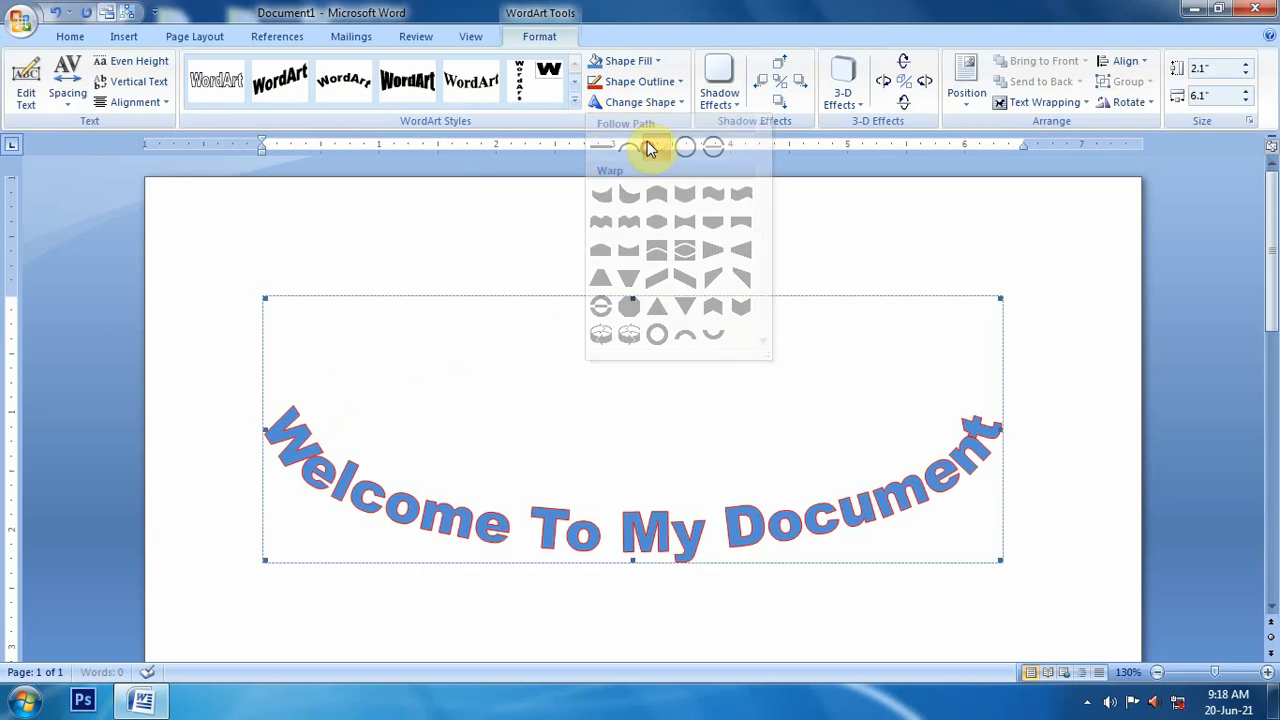
left_click(615, 101)
left_click(685, 152)
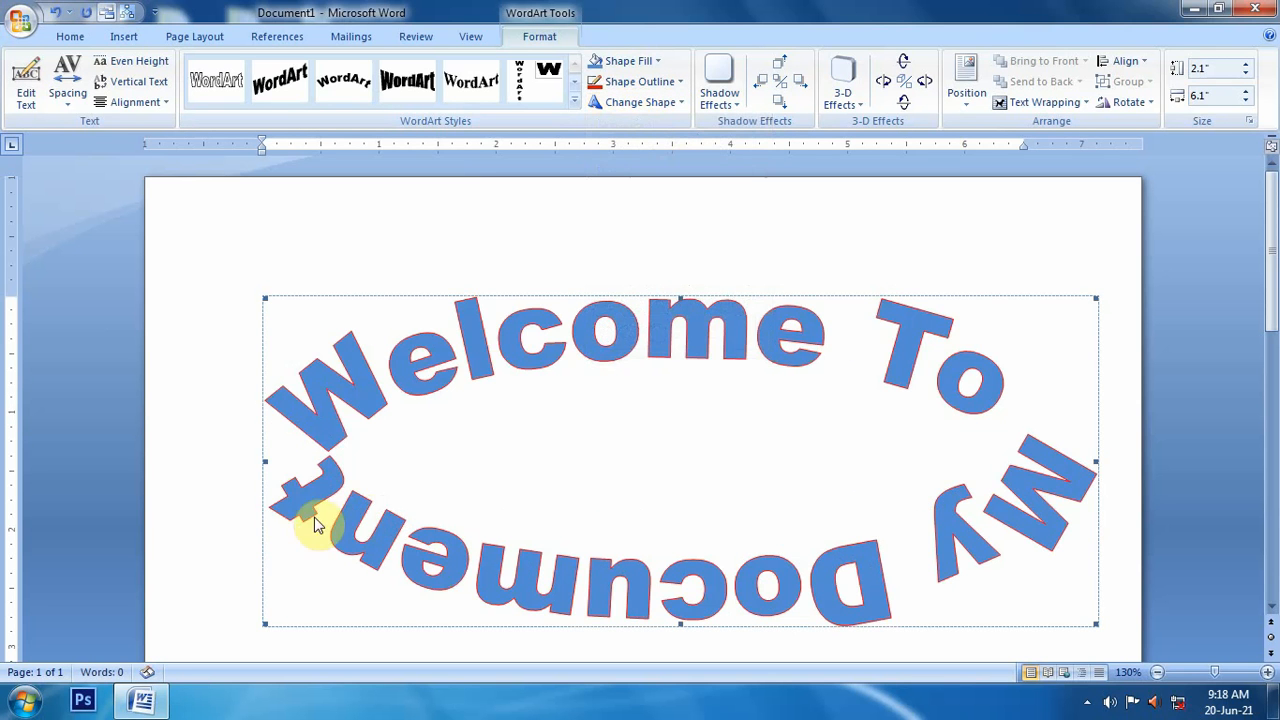
Resize the circular WordArt to about 4.46" high by 4.46" wide
left_click_drag(266, 454, 560, 453)
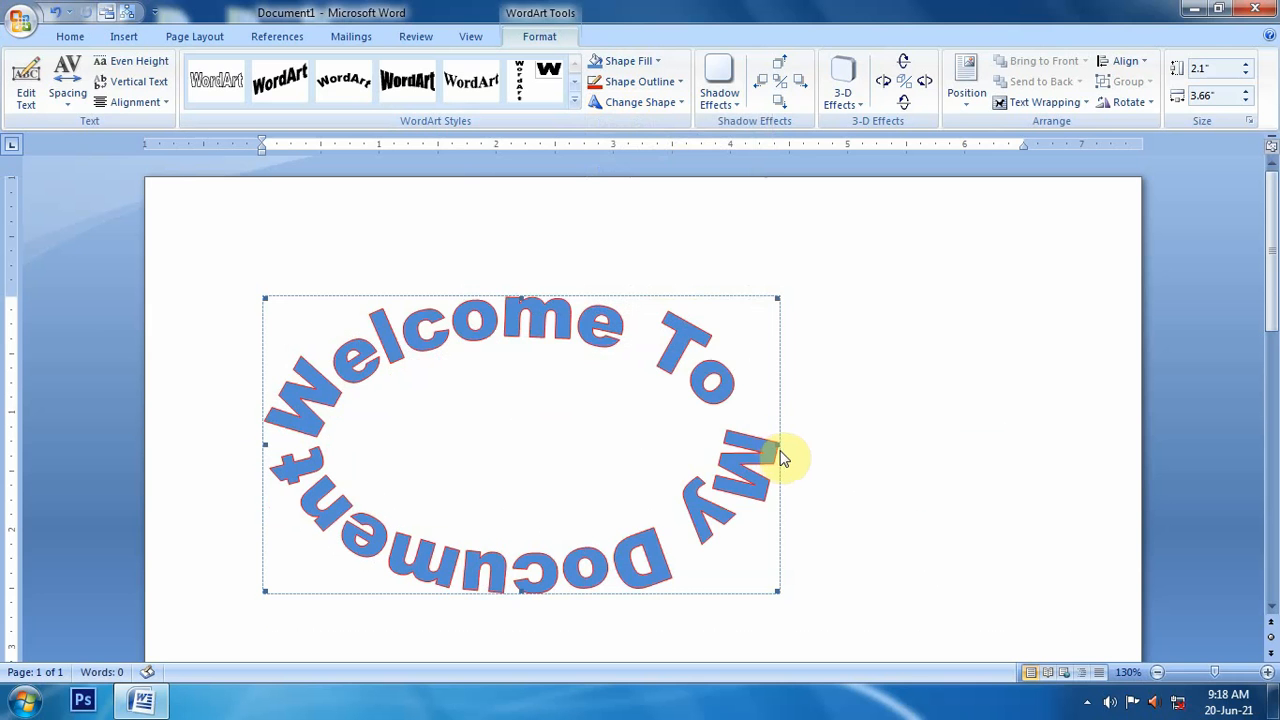
left_click_drag(778, 443, 698, 446)
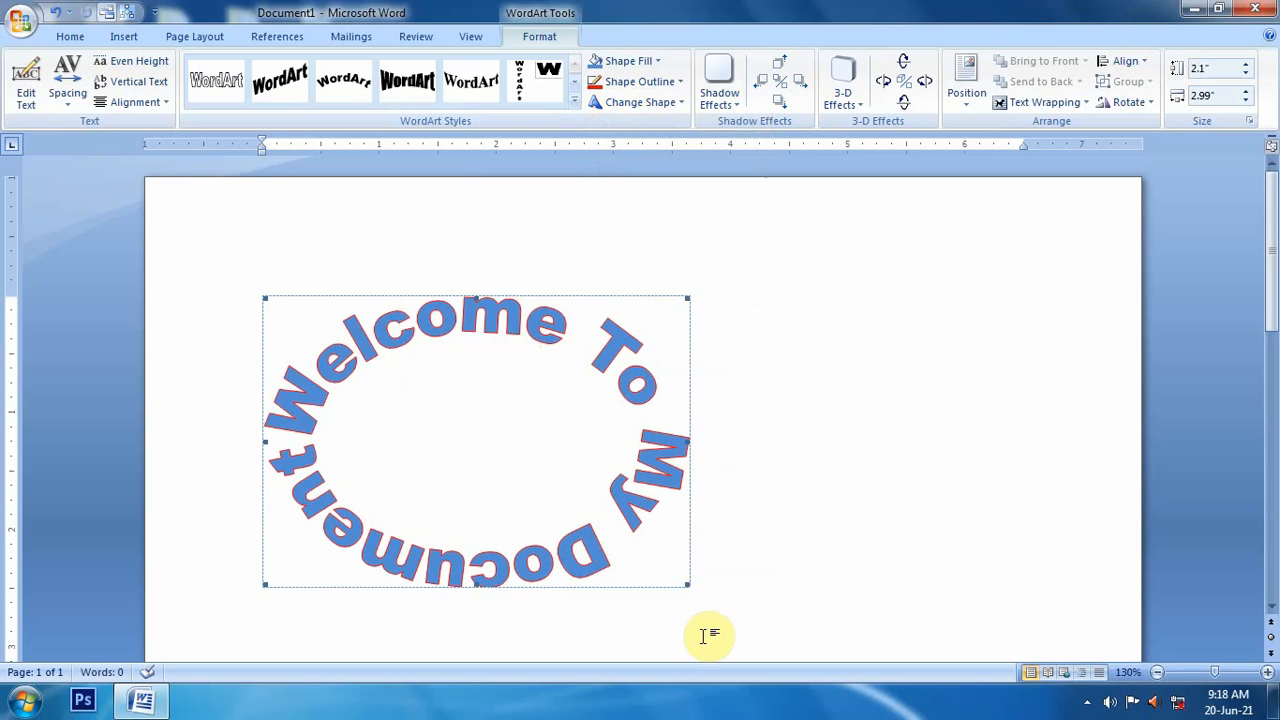
left_click_drag(687, 588, 870, 568)
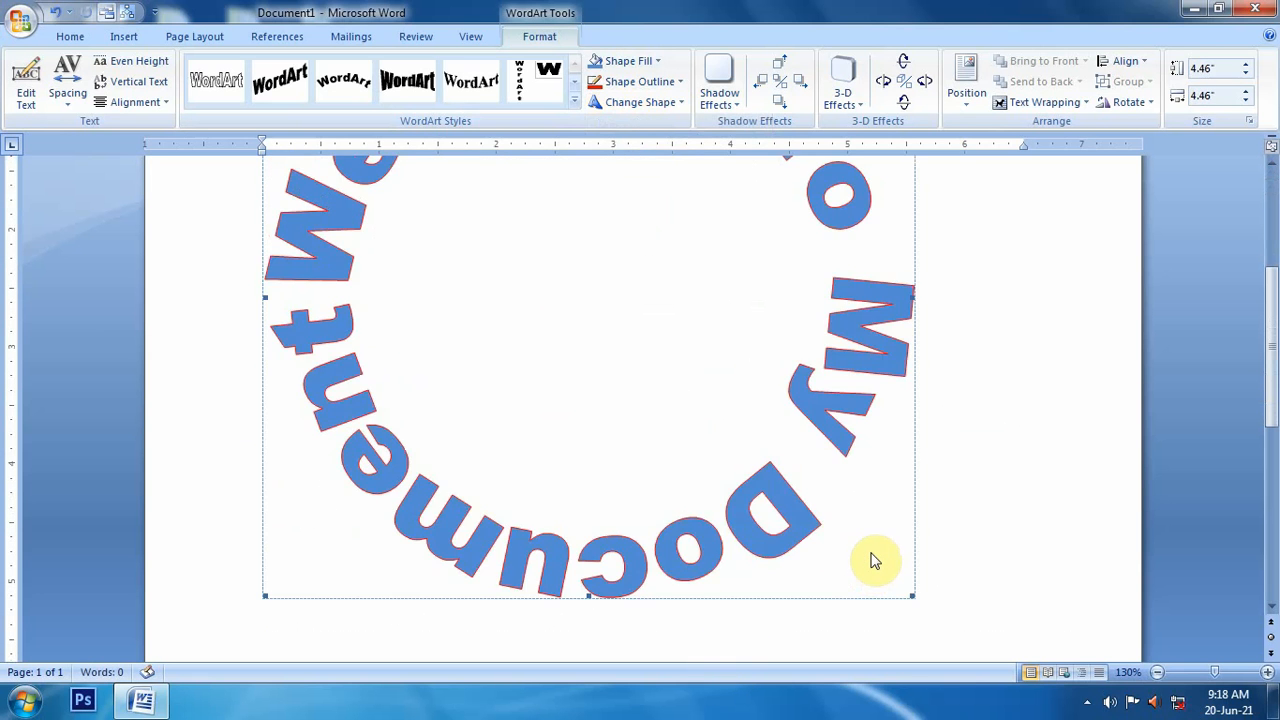
scroll(873, 555, "up", 8)
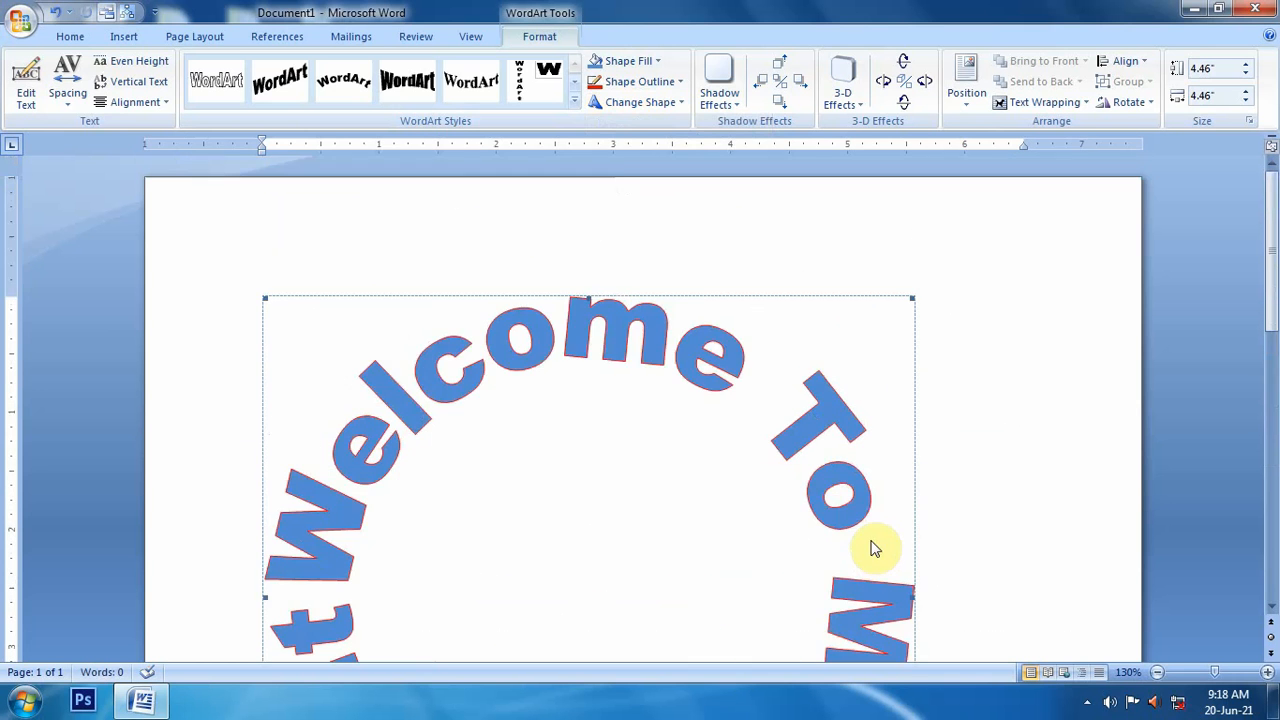
Apply the warp shape whose upper and lower edges both curve downward to the WordArt
left_click(636, 104)
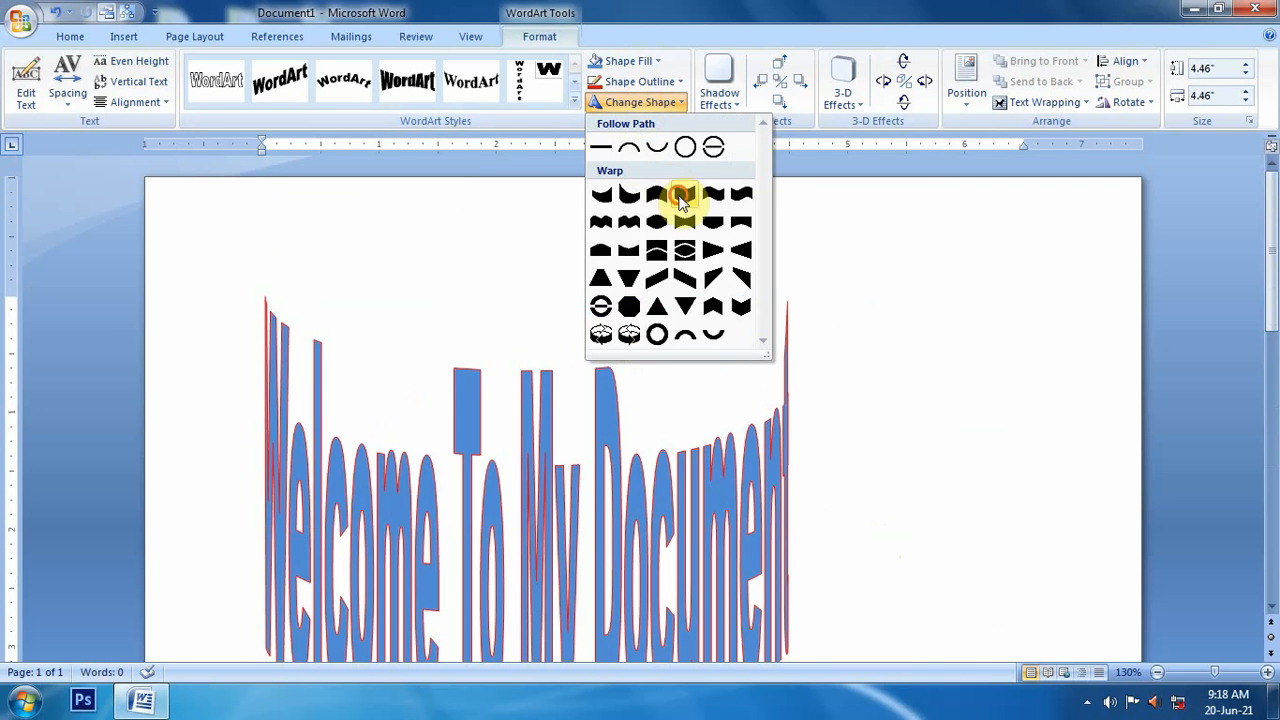
left_click(680, 198)
scroll(594, 530, "down", 3)
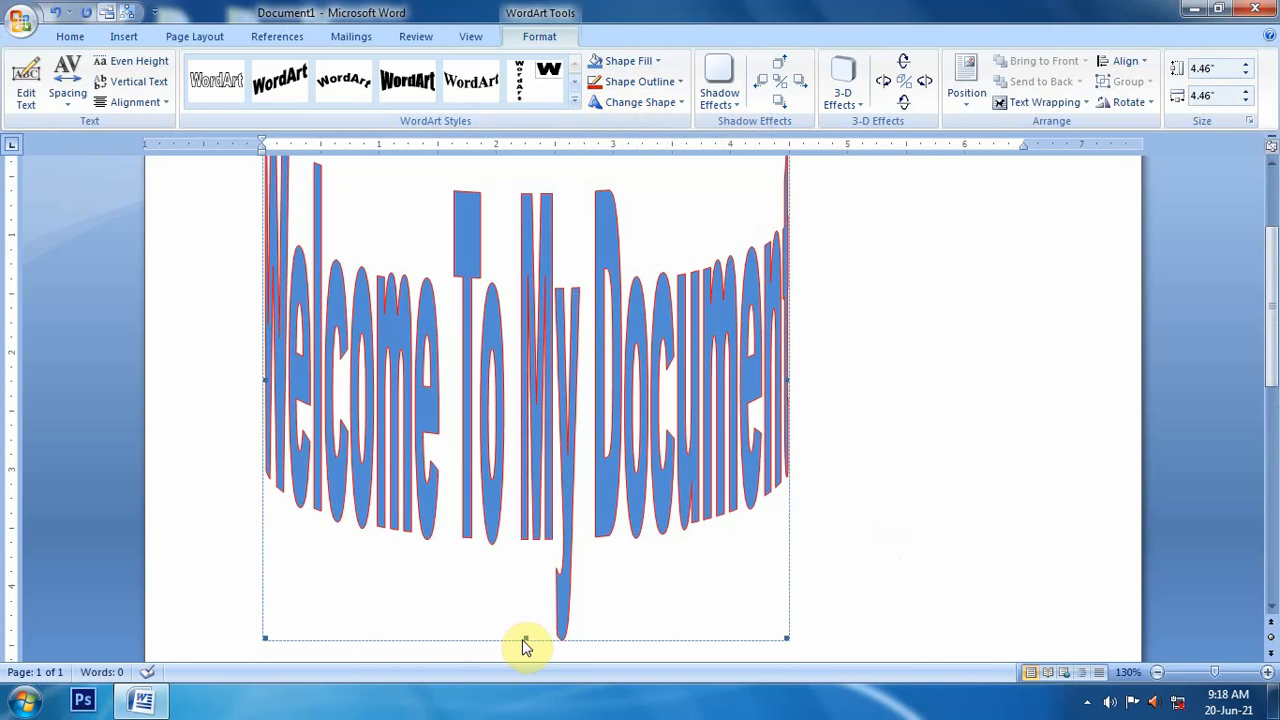
Reduce the height of the downward-curving WordArt to about 0.54", keeping its width at 4.46"
left_click_drag(527, 638, 582, 230)
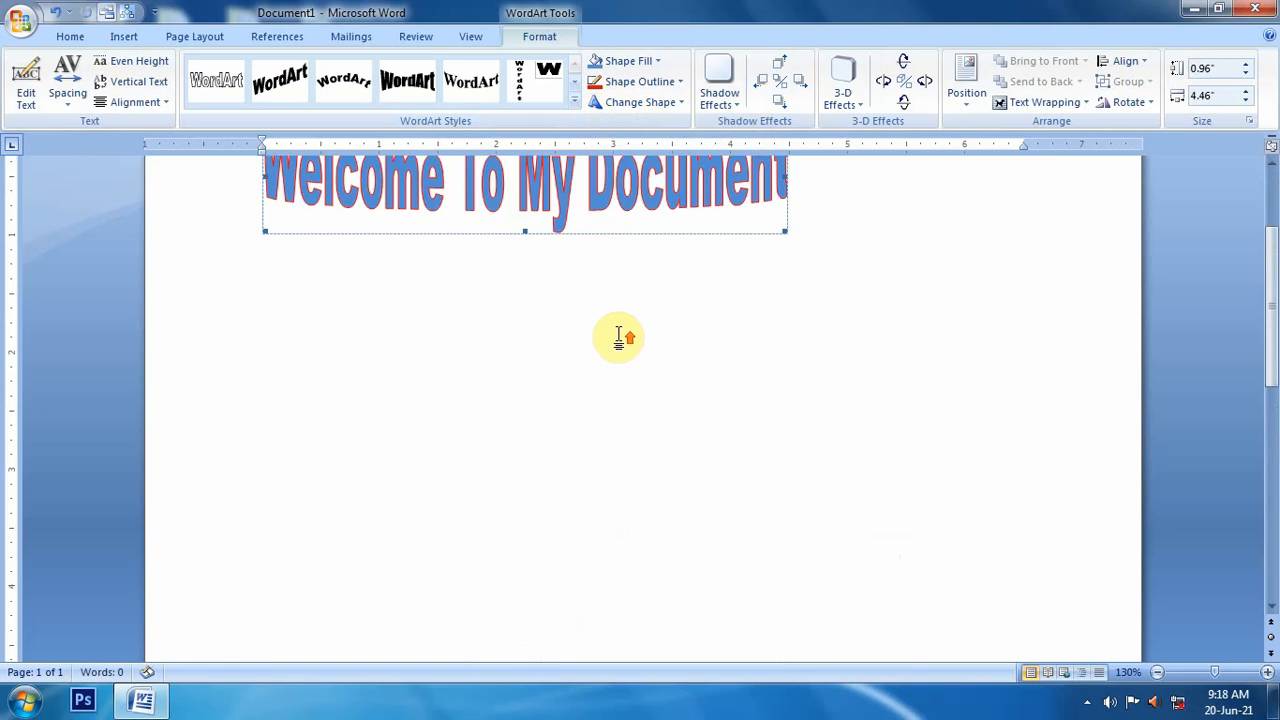
scroll(620, 337, "up", 2)
left_click_drag(522, 407, 539, 358)
Apply the upward-slanting warp shape to the WordArt and enlarge it to about 0.76" high by 5.52" wide
left_click(639, 106)
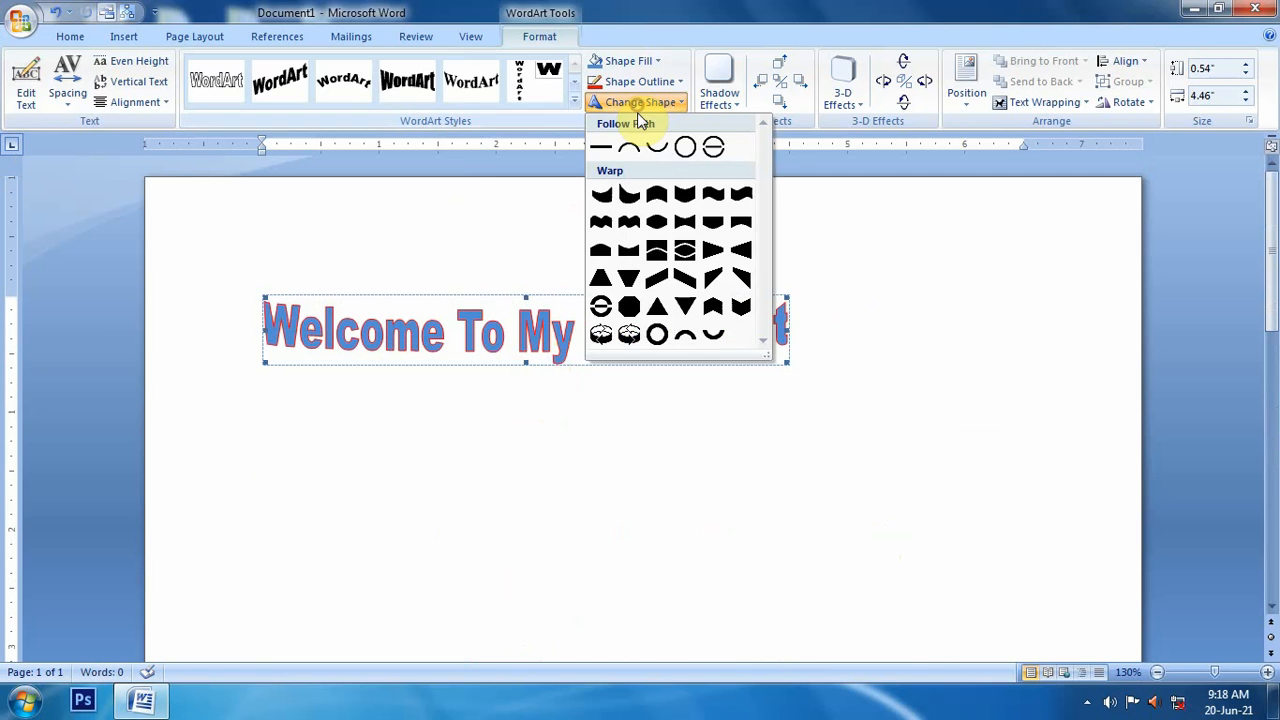
left_click(657, 278)
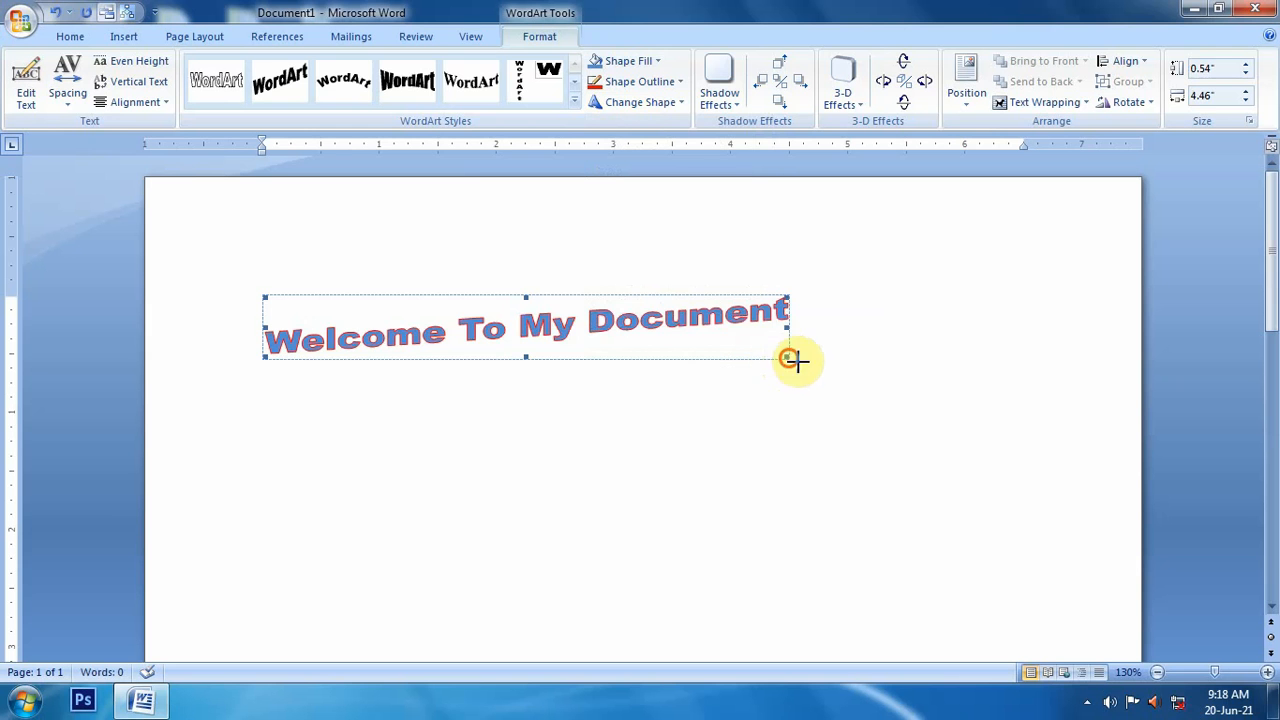
left_click_drag(789, 358, 910, 384)
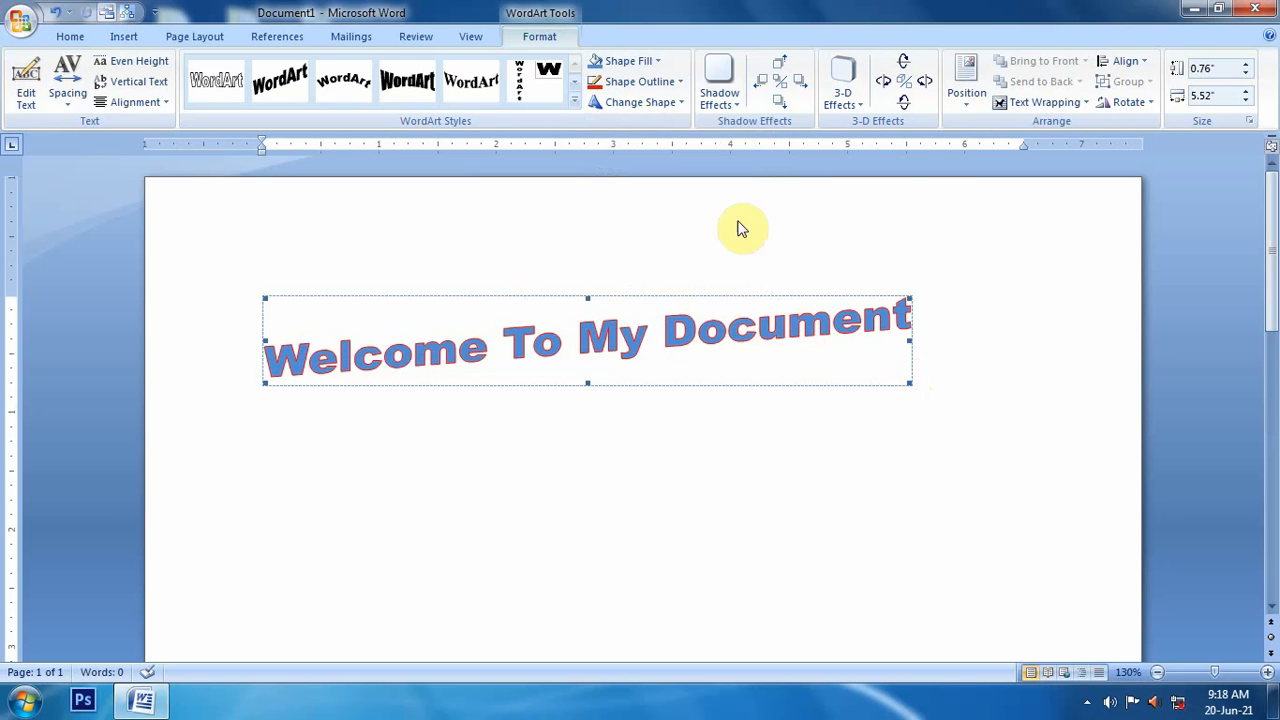
Apply the third additional shadow style to the WordArt and set its shadow color to standard red
left_click(716, 80)
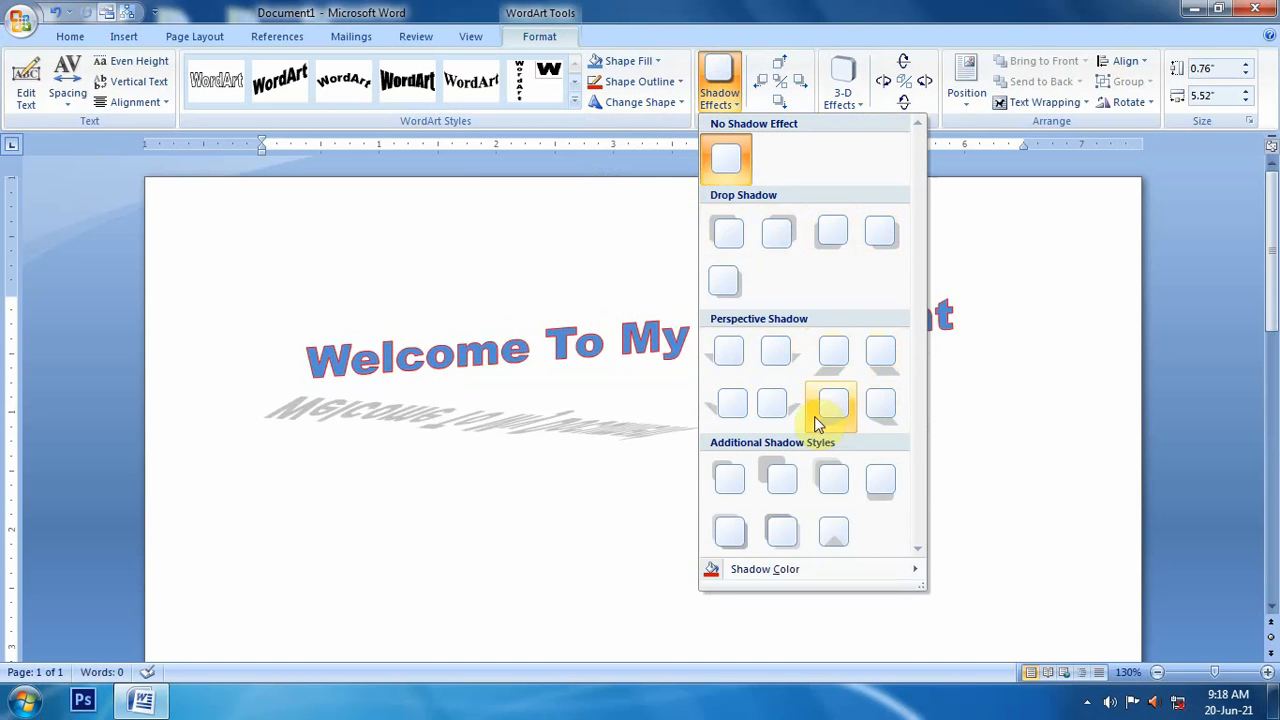
left_click(825, 480)
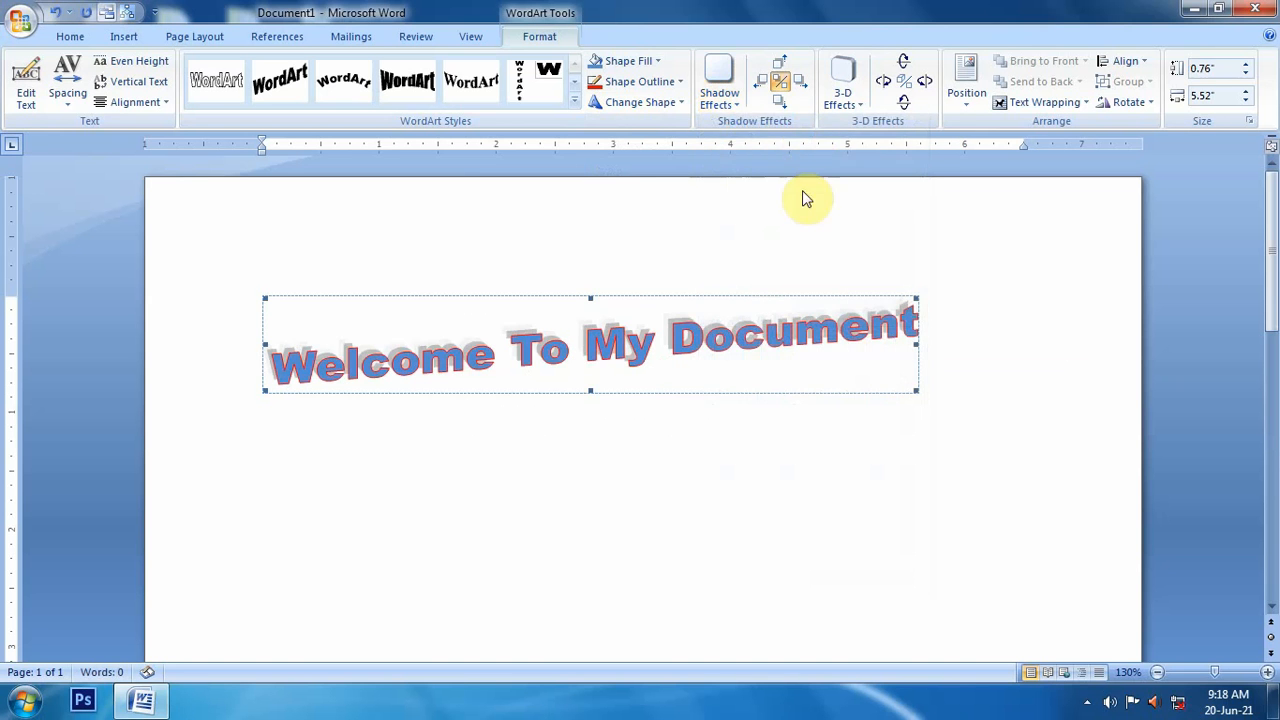
left_click(720, 84)
mouse_move(829, 583)
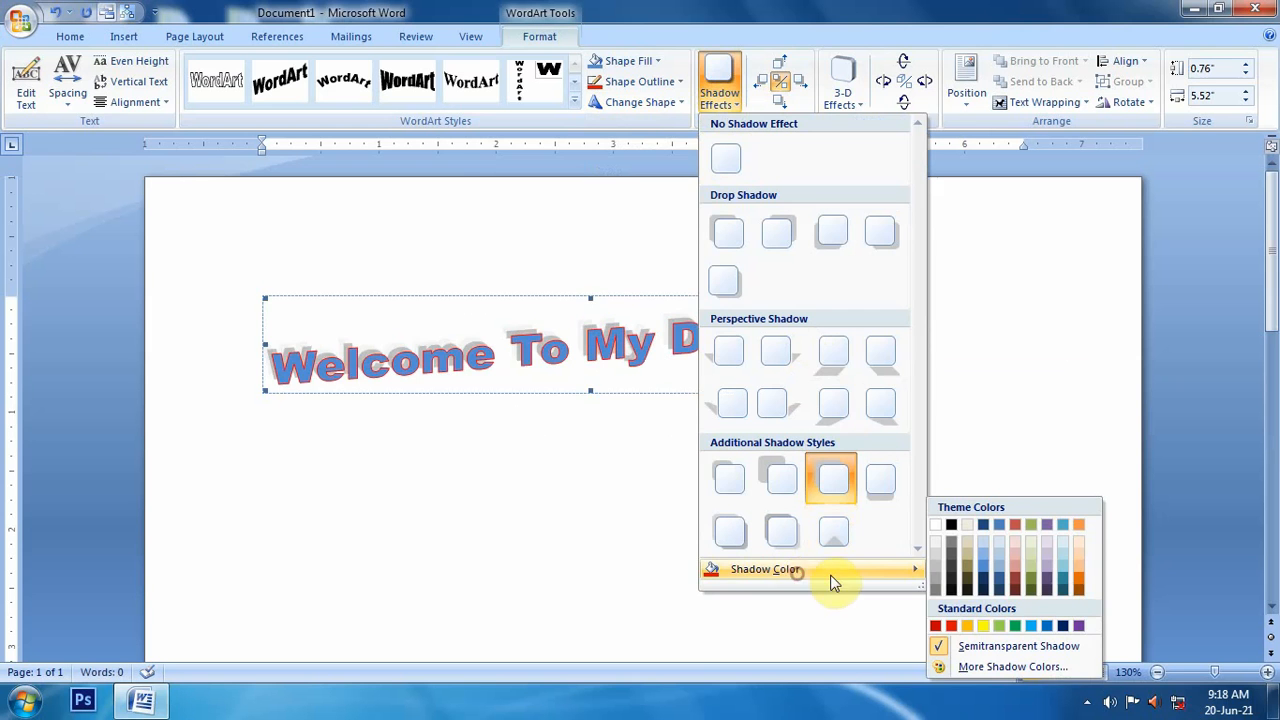
left_click(951, 627)
Nudge the WordArt's red shadow upward repeatedly so it sits clearly above the text
left_click(782, 64)
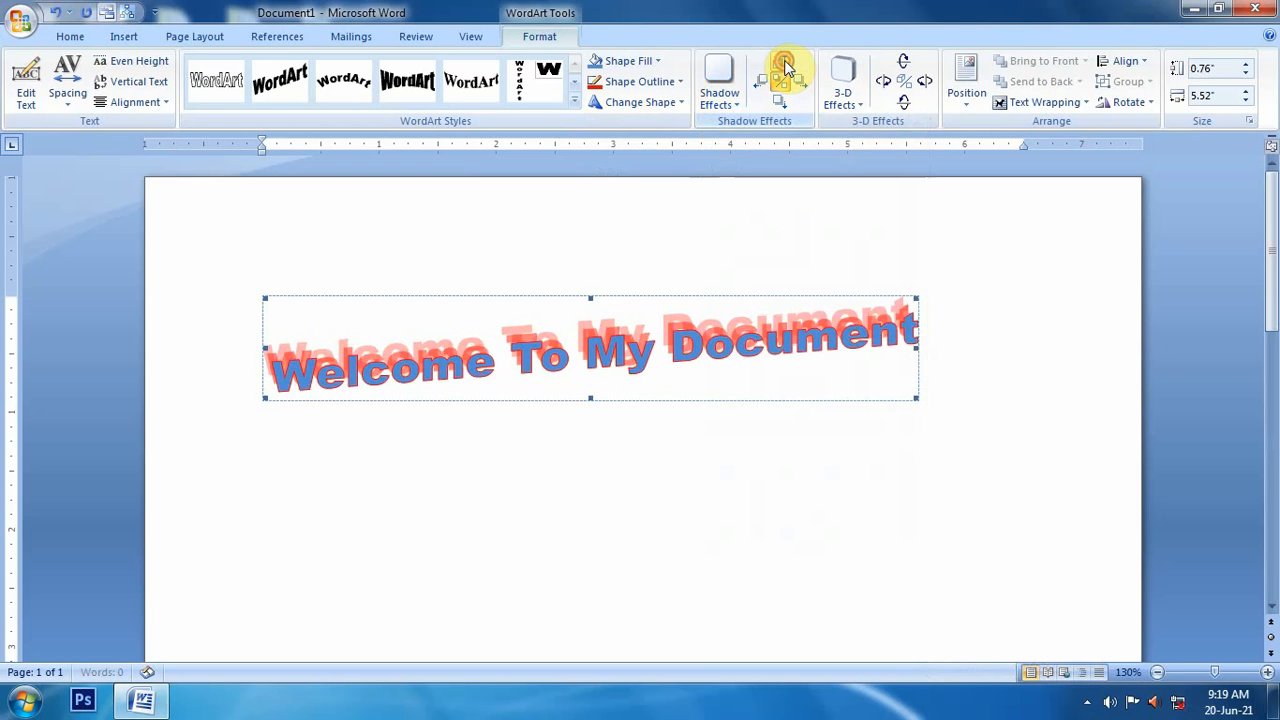
left_click(782, 64)
left_click(782, 64)
left_click(782, 64)
left_click(786, 66)
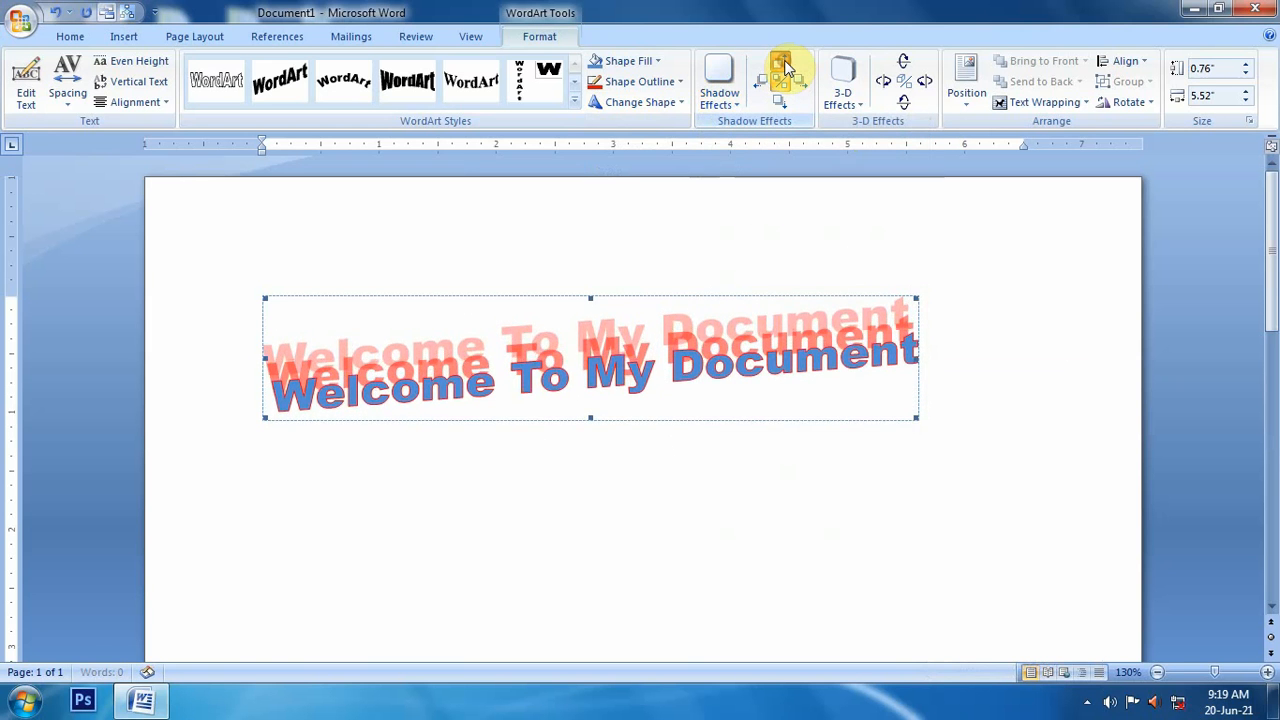
left_click(786, 68)
Nudge the shadow left and back to the right, and lower it slightly toward the text
left_click(765, 84)
left_click(765, 85)
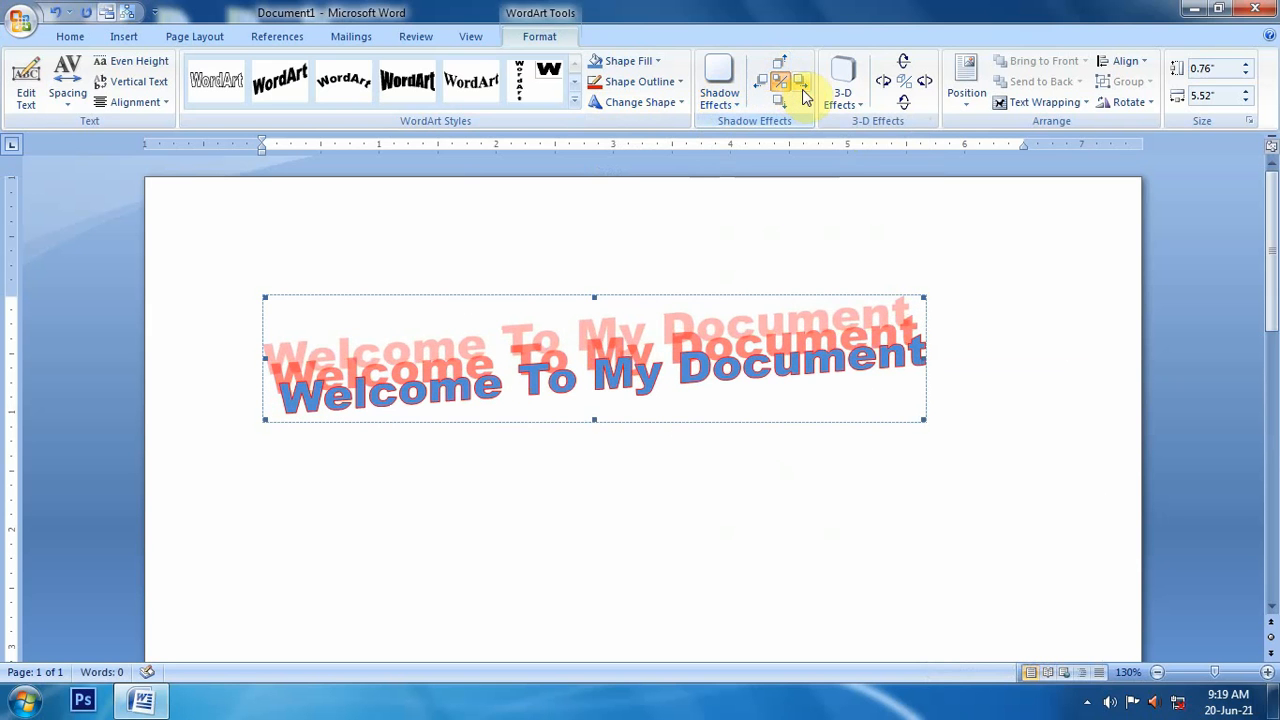
left_click(801, 86)
left_click(801, 86)
left_click(783, 102)
left_click(780, 100)
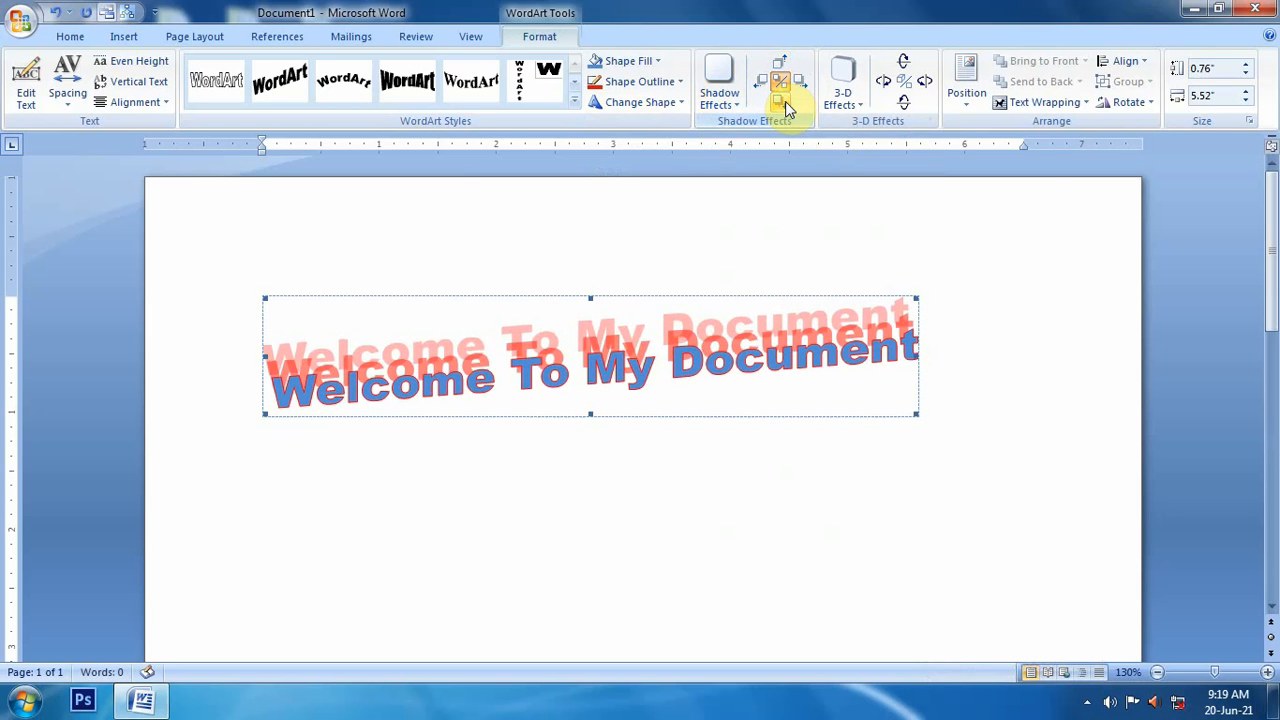
Apply the first parallel 3-D effect to the WordArt and tilt it up three times
left_click(838, 90)
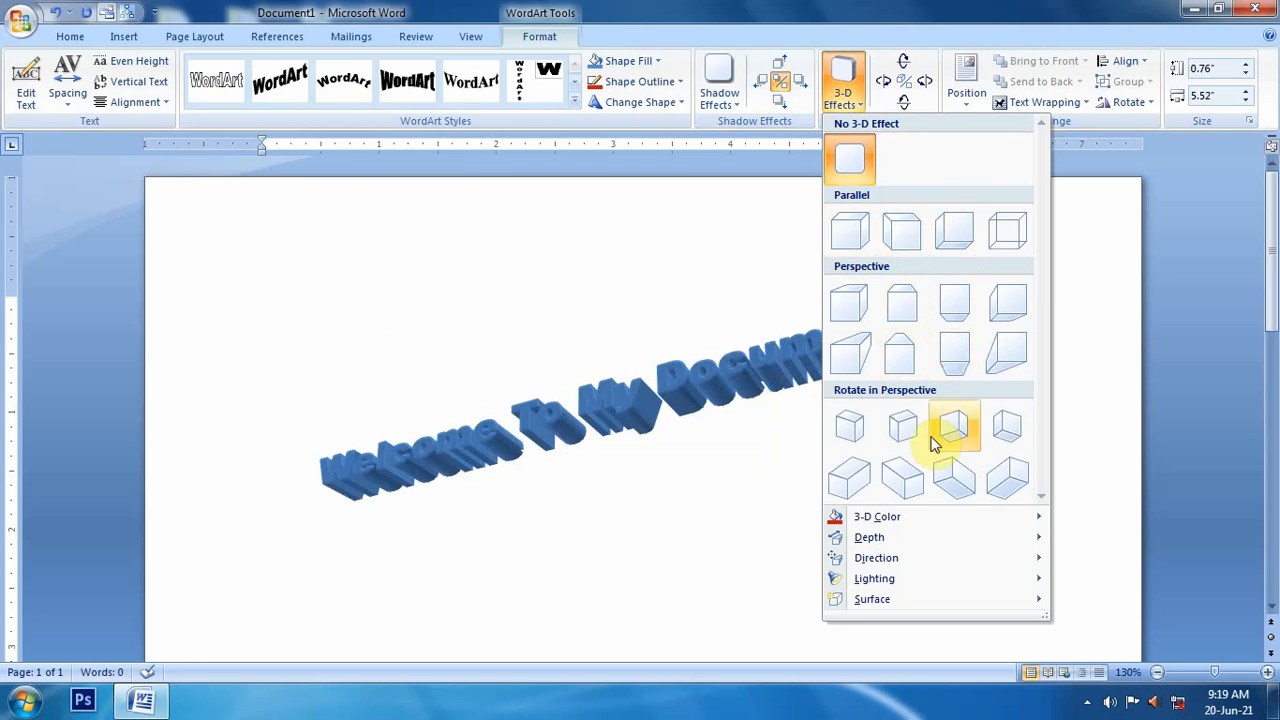
left_click(851, 233)
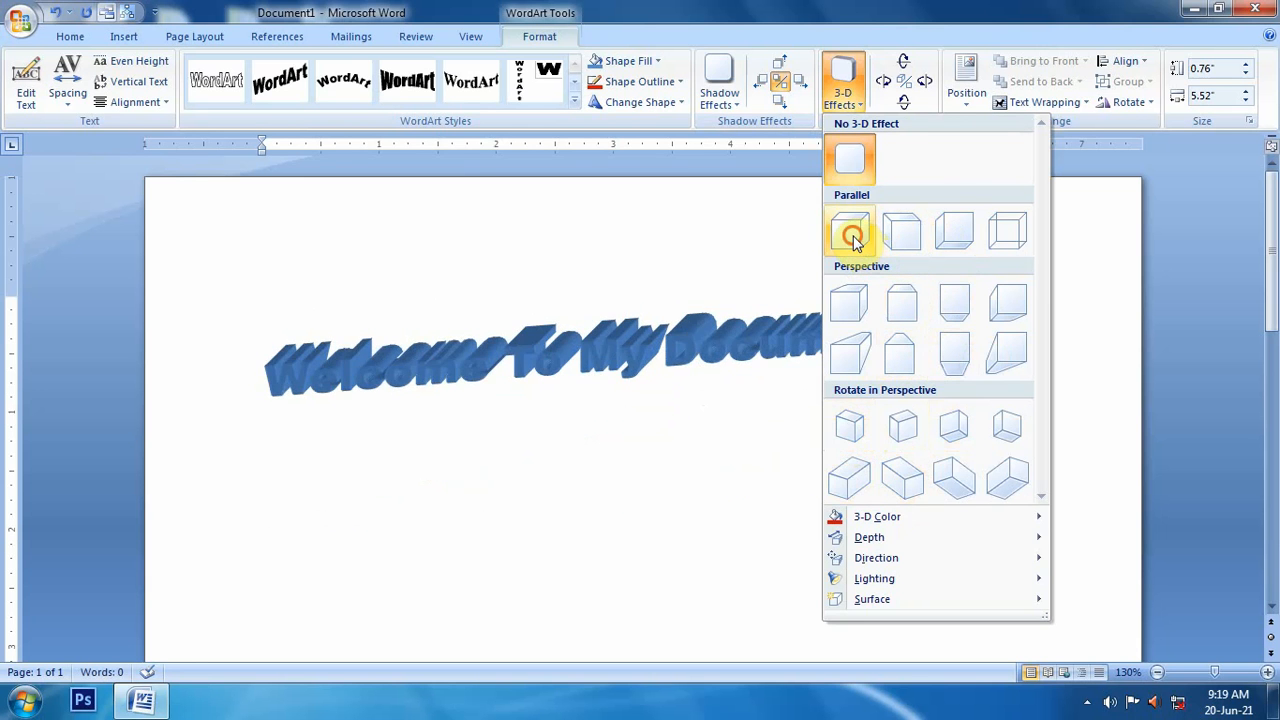
left_click(902, 63)
left_click(902, 63)
left_click(902, 63)
Tilt the 3-D WordArt to the right several times and partly back to the left
left_click(924, 86)
left_click(924, 86)
left_click(923, 87)
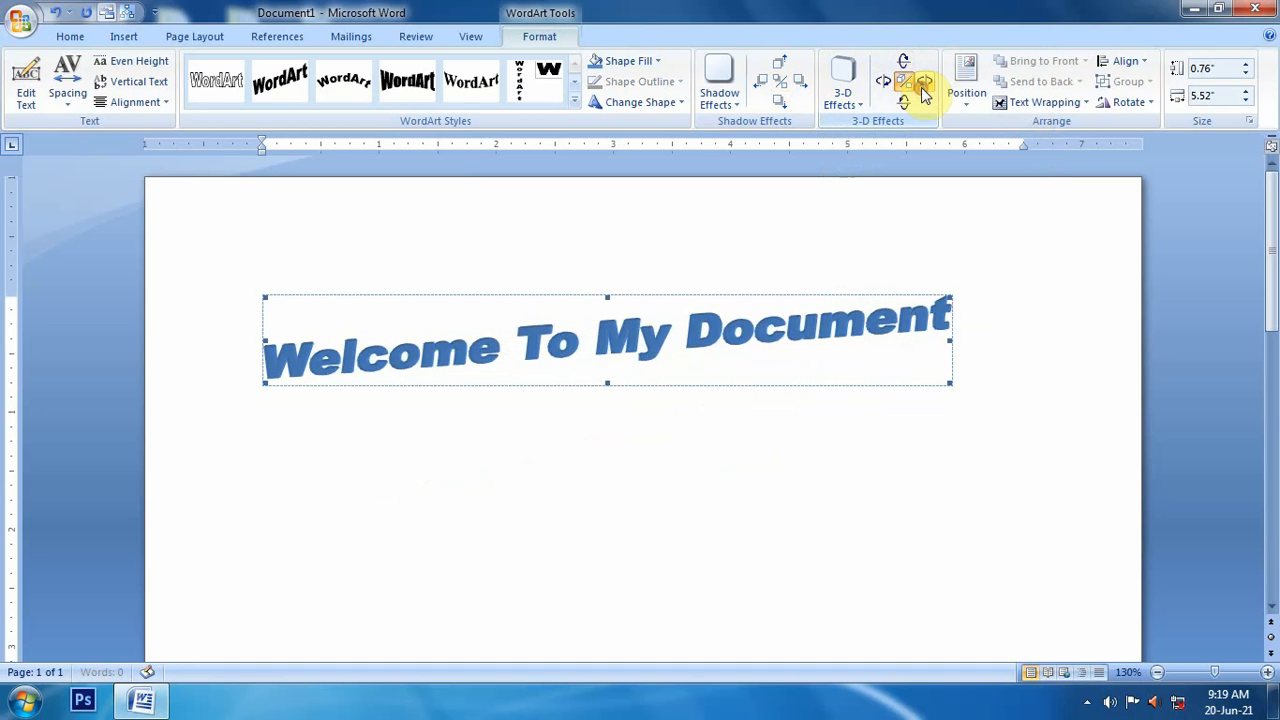
left_click(923, 87)
left_click(922, 86)
left_click(886, 83)
left_click(886, 86)
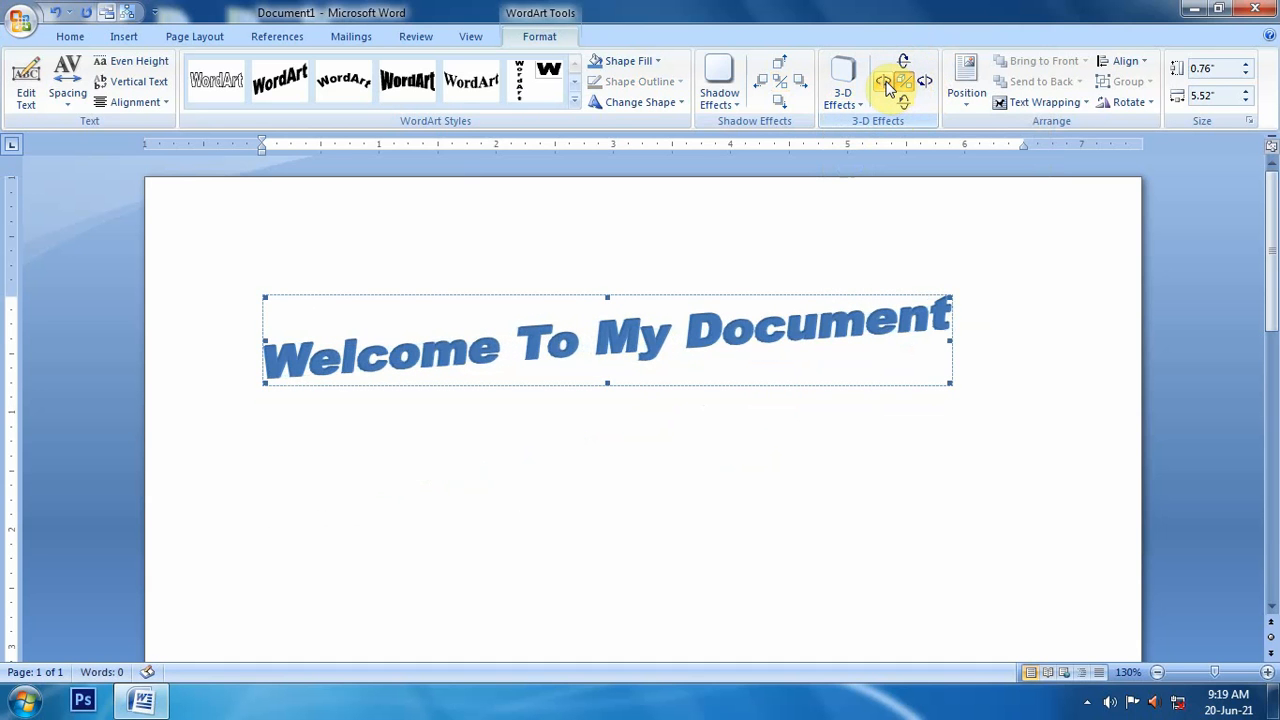
Tilt the 3-D WordArt down until the extruded depth of its letters shows
left_click(903, 104)
left_click(903, 104)
left_click(903, 104)
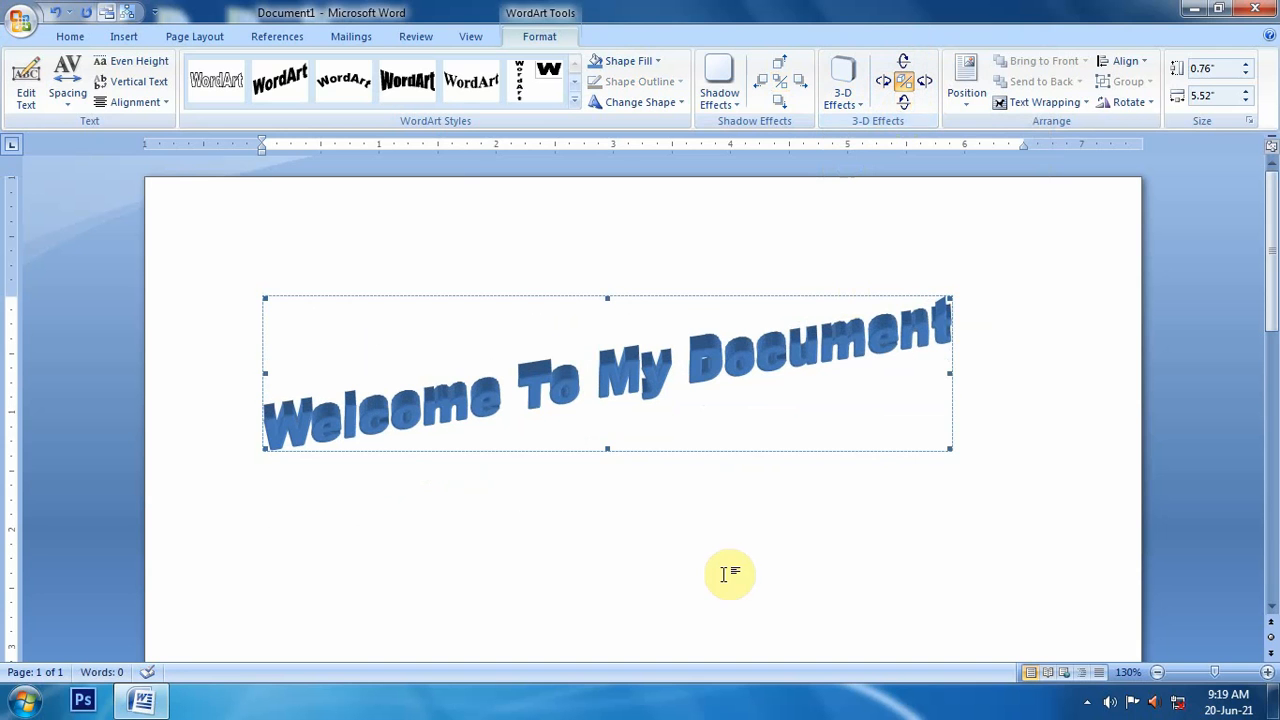
Shrink the 3-D WordArt to about 0.5" high by 1.77" wide
left_click(966, 100)
left_click(950, 462)
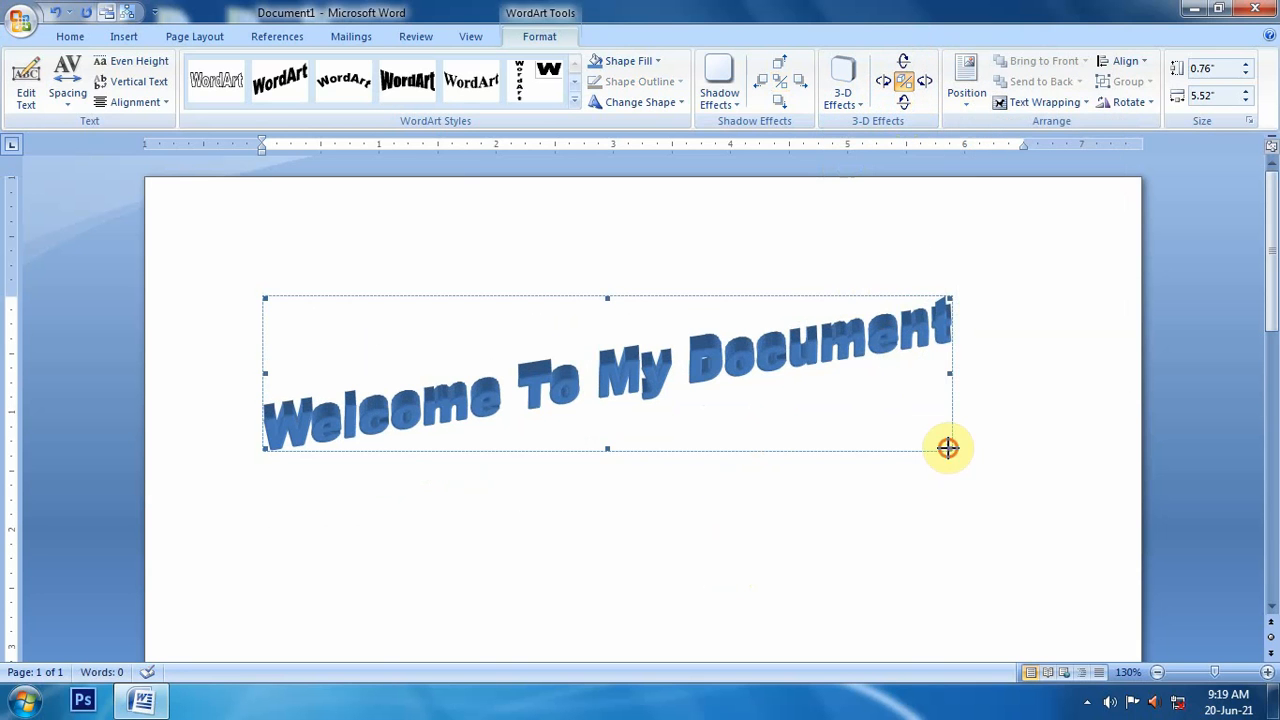
left_click_drag(948, 448, 508, 417)
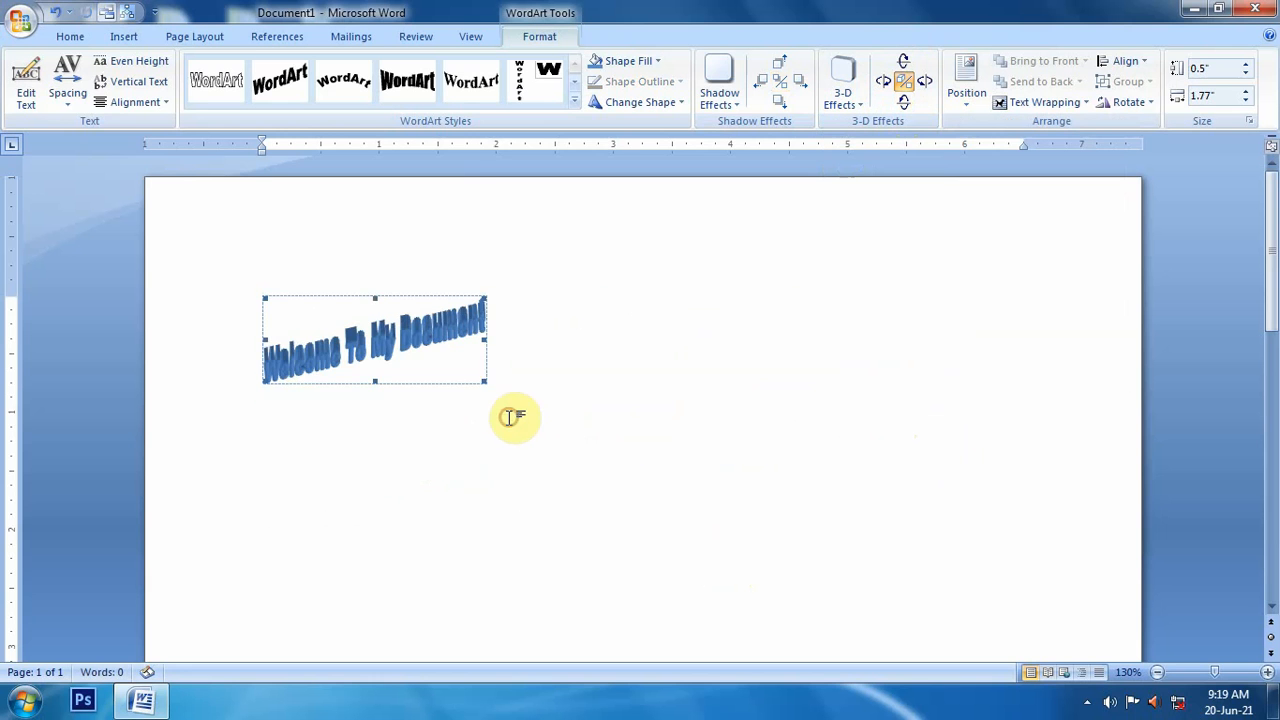
Position the WordArt in the top left of the page with text wrapping
left_click(1158, 673)
left_click(1158, 673)
left_click(1158, 673)
left_click(1159, 674)
left_click(1159, 674)
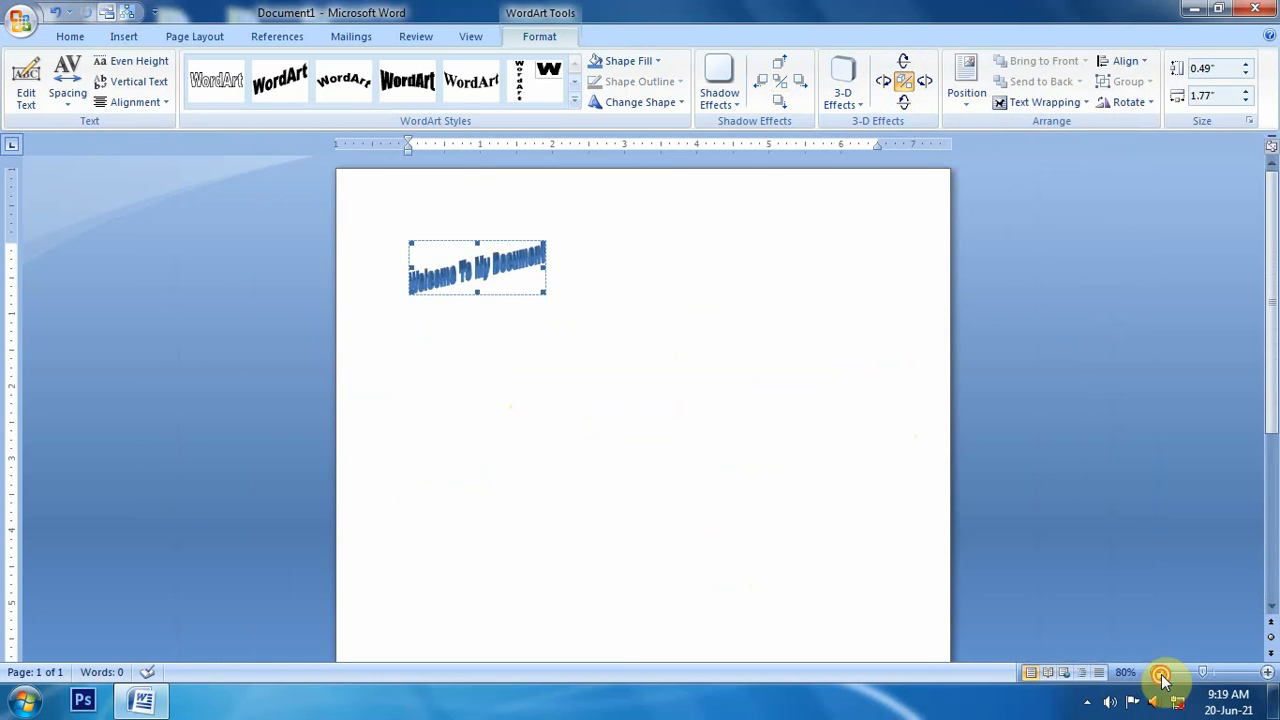
left_click(1159, 675)
left_click(1159, 675)
left_click(1160, 676)
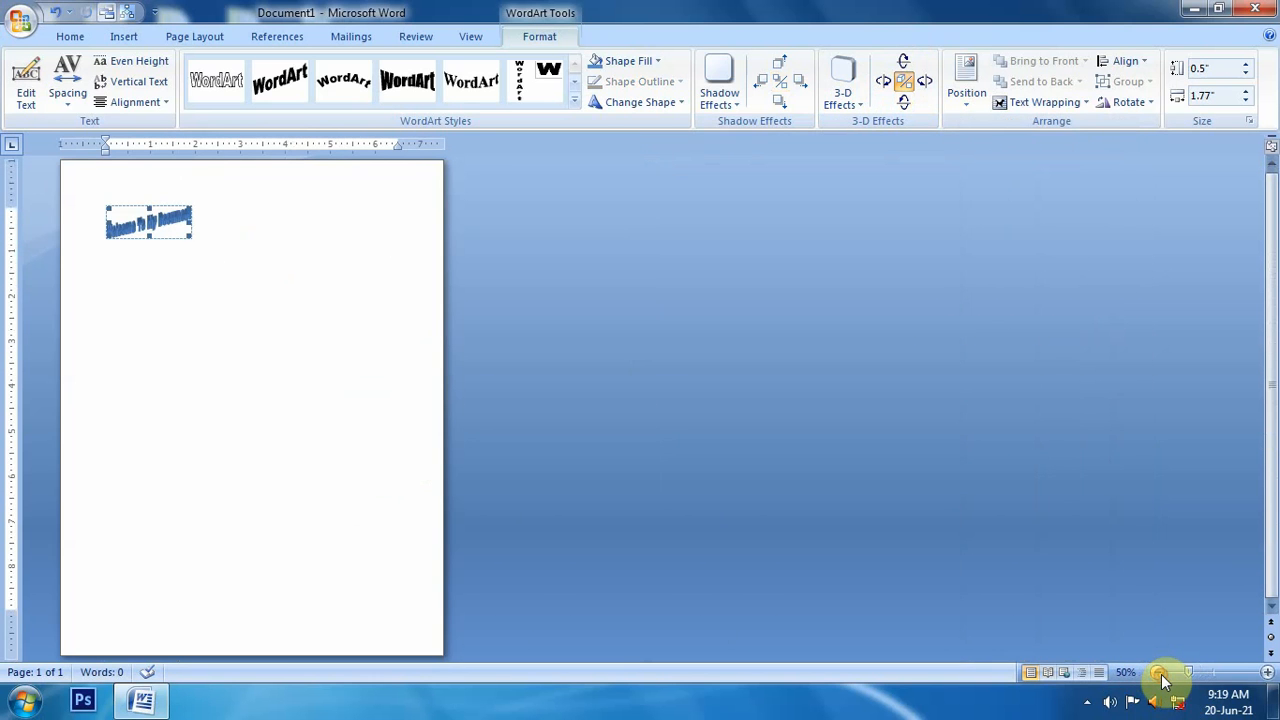
left_click(965, 110)
left_click(979, 99)
Try the top center and top right page positions with text wrapping for the WordArt
left_click(979, 99)
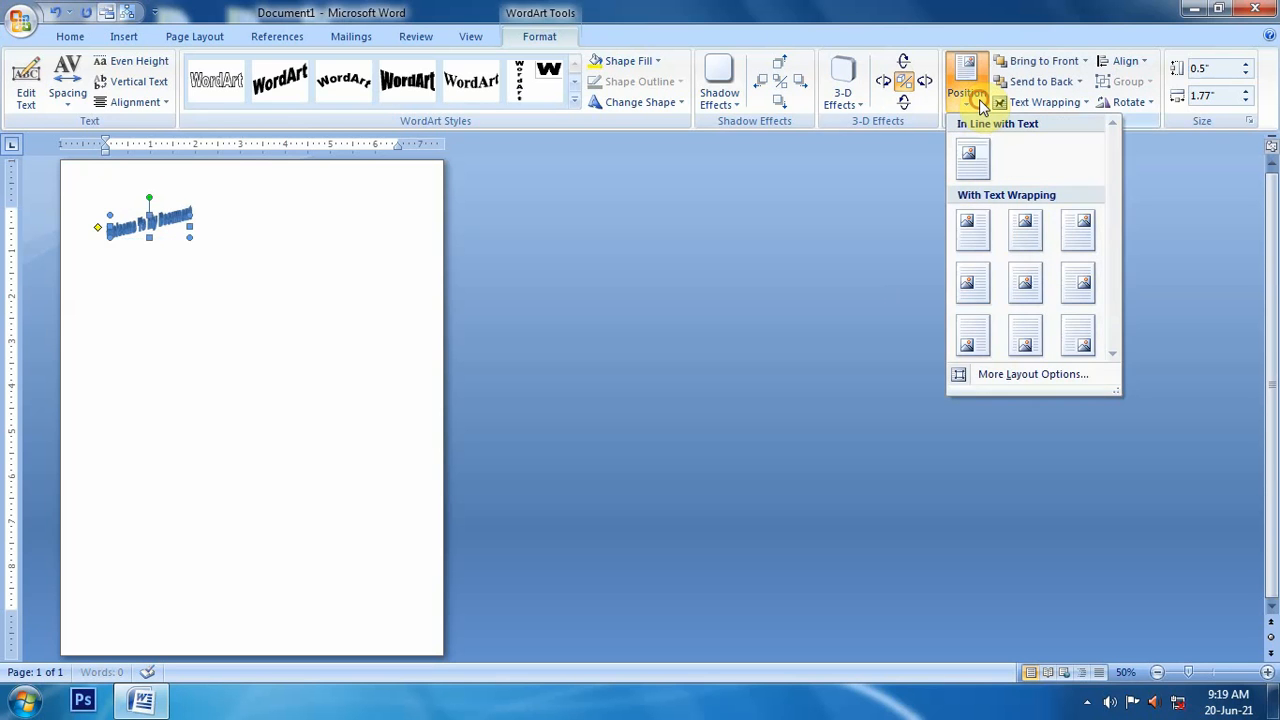
left_click(1031, 239)
left_click(977, 118)
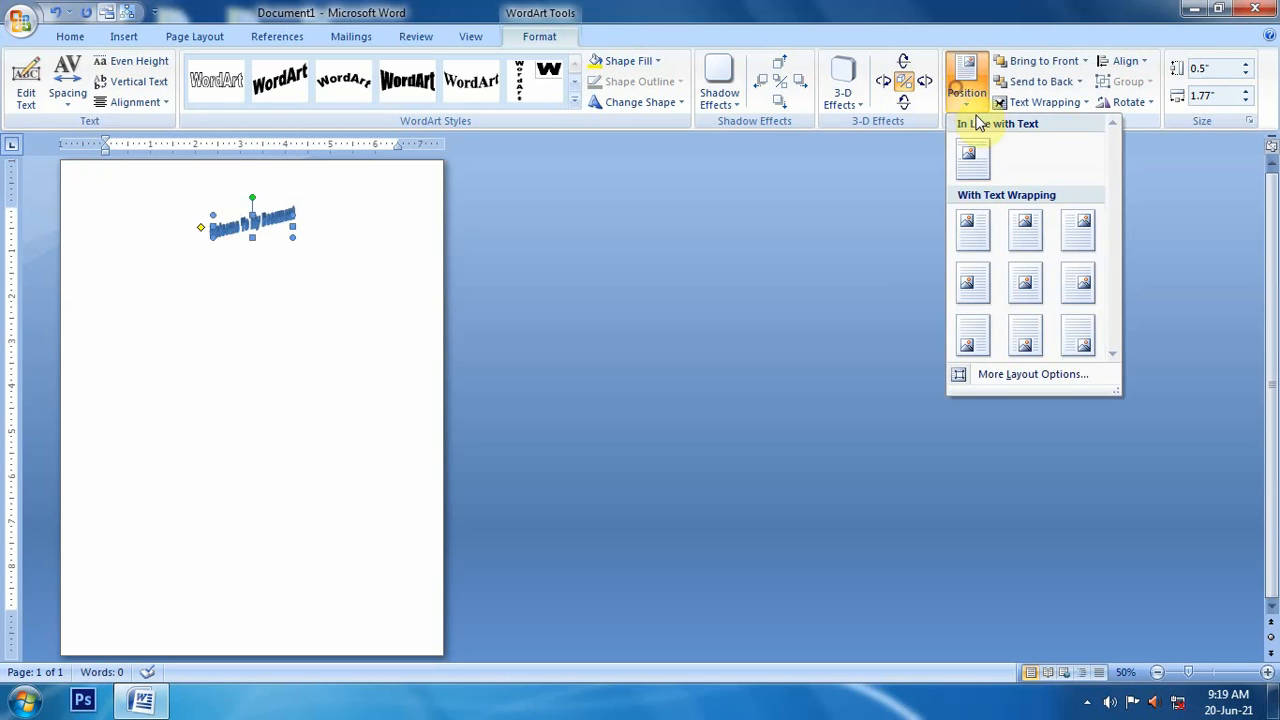
left_click(1087, 253)
Try the middle center and bottom center page positions with text wrapping for the WordArt
left_click(966, 90)
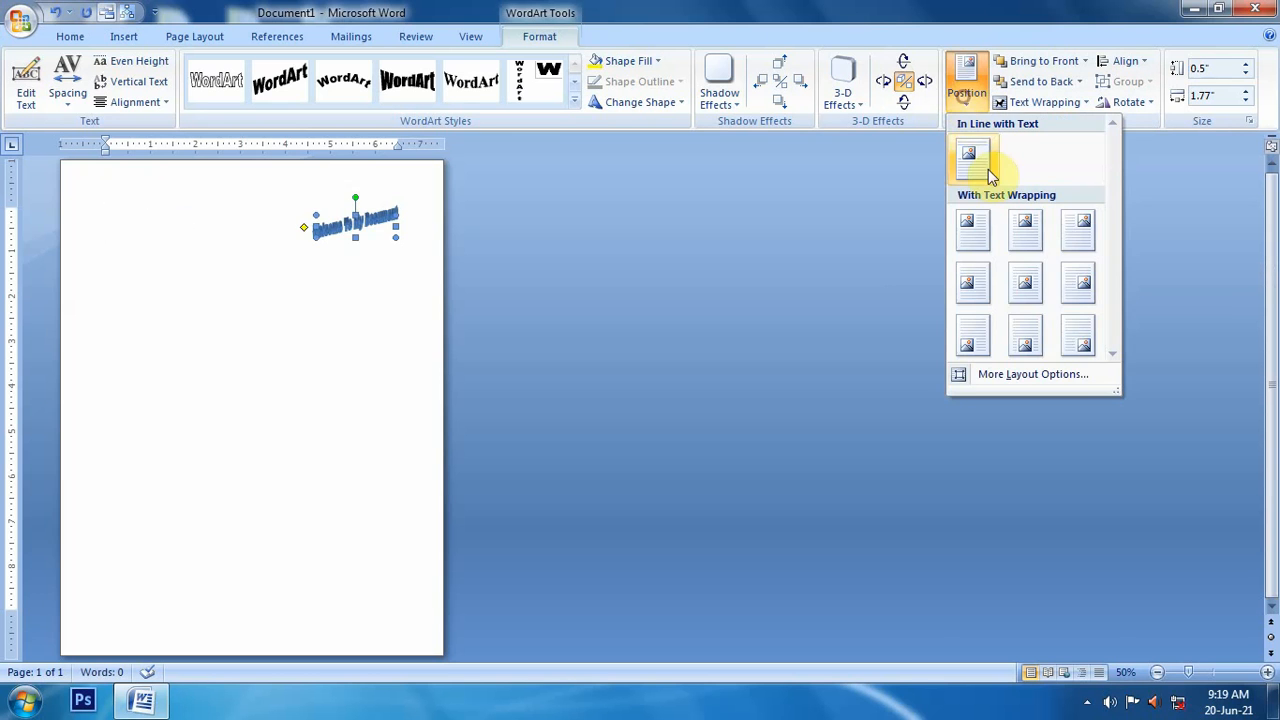
left_click(1024, 298)
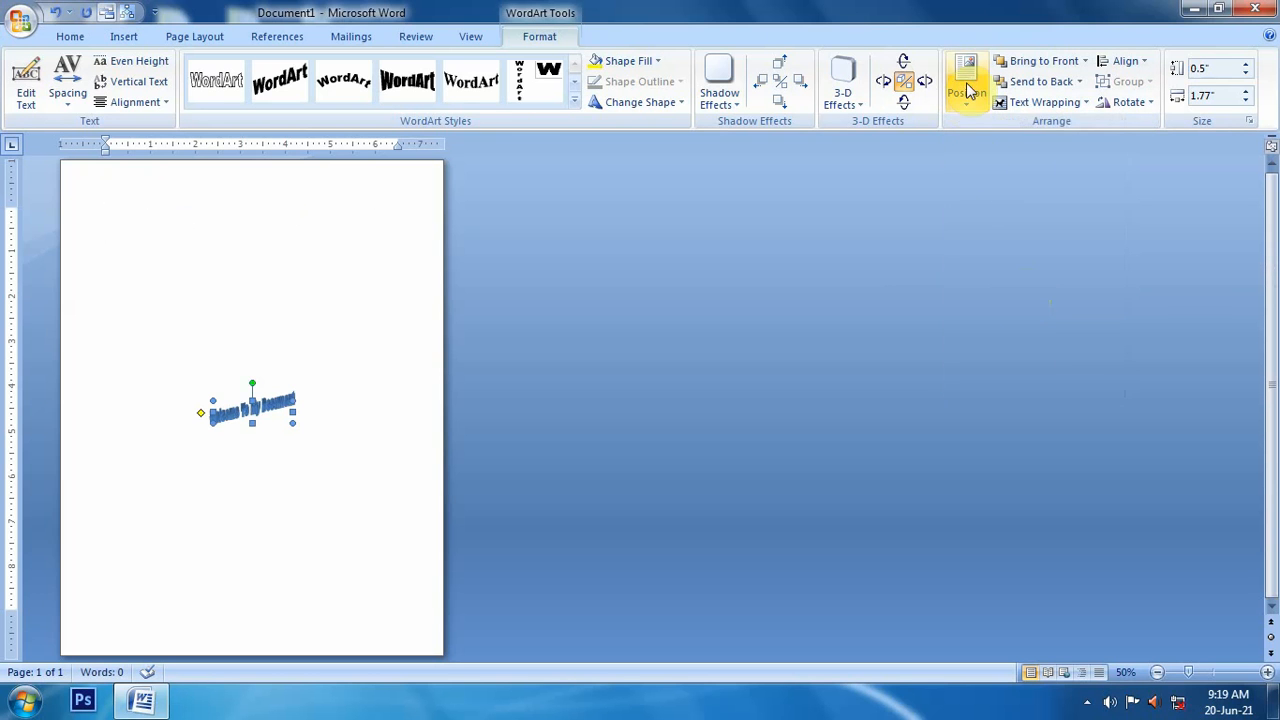
left_click(966, 90)
left_click(1023, 336)
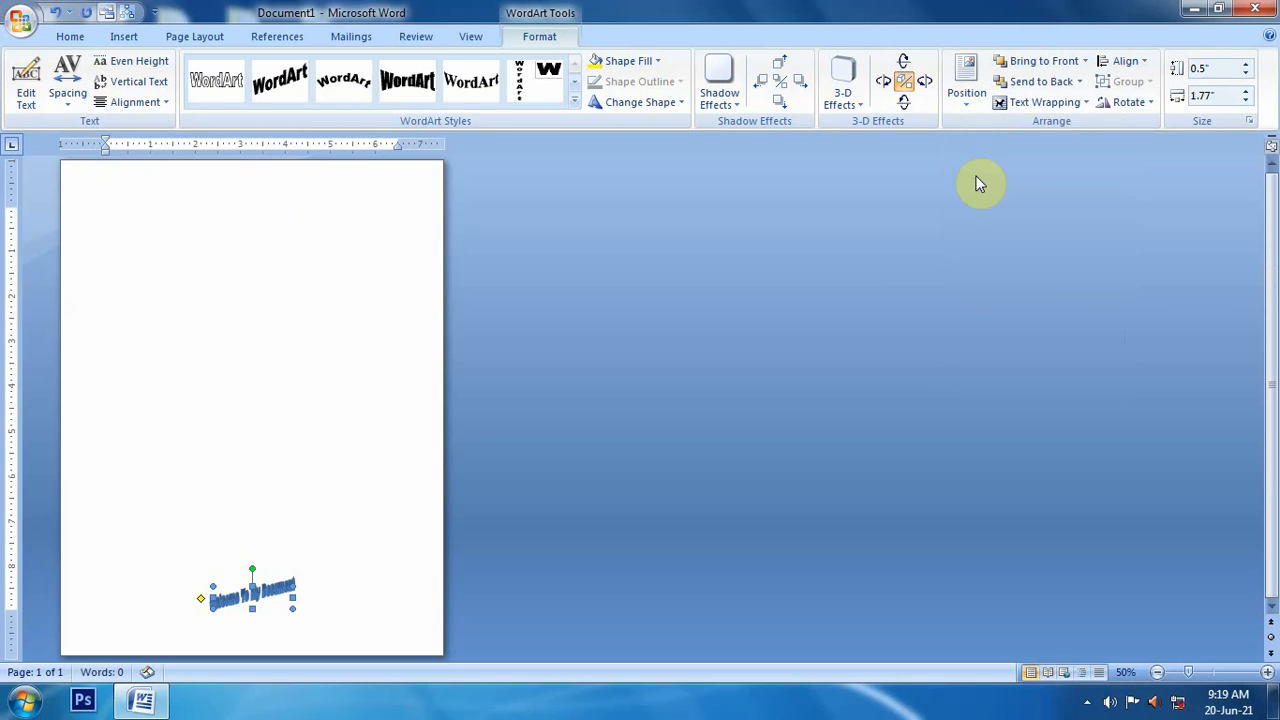
Try the bottom left and bottom right page positions with text wrapping for the WordArt
left_click(966, 95)
left_click(971, 336)
left_click(966, 90)
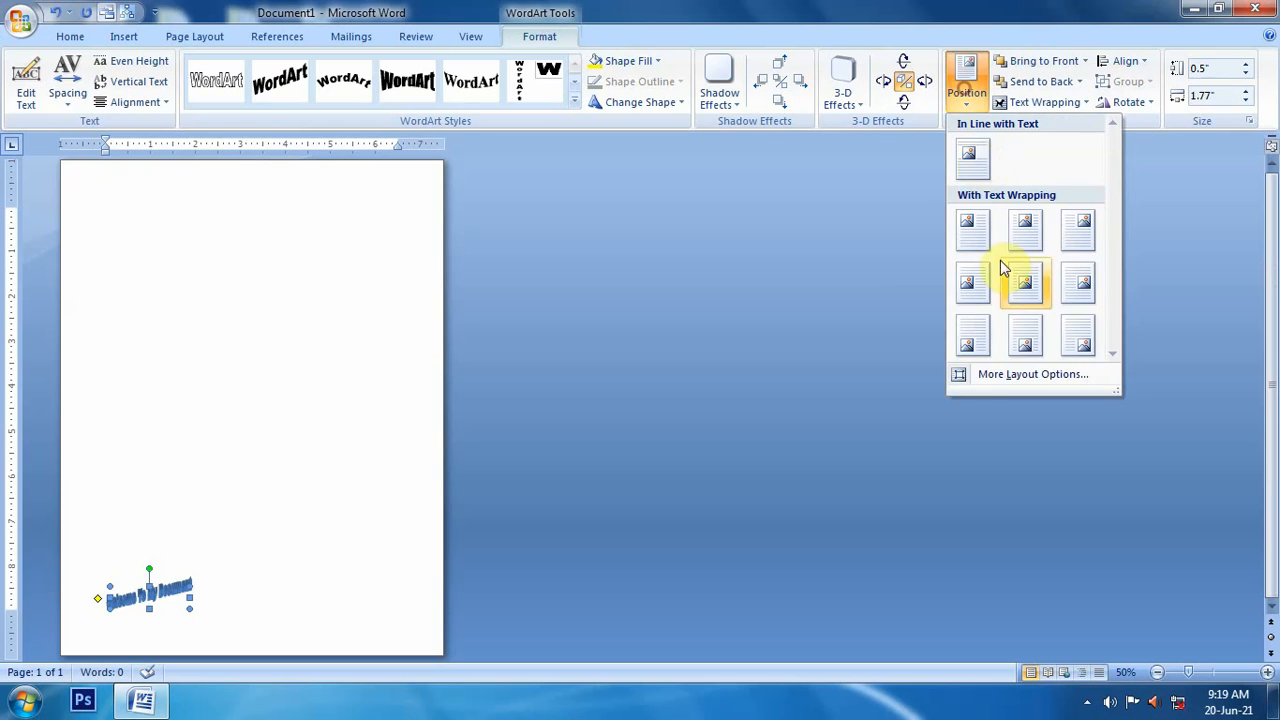
left_click(1087, 341)
Position the WordArt at the top center of the page, and move it freely about an inch lower
left_click(966, 92)
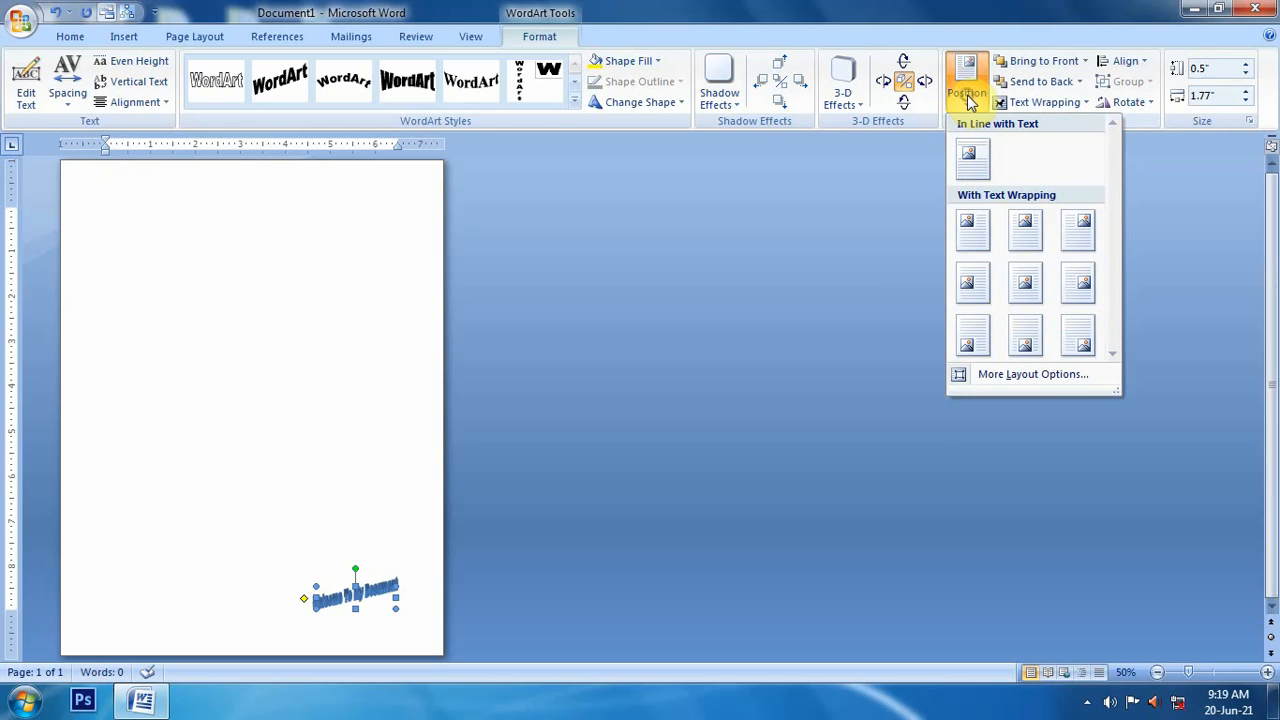
left_click(1028, 248)
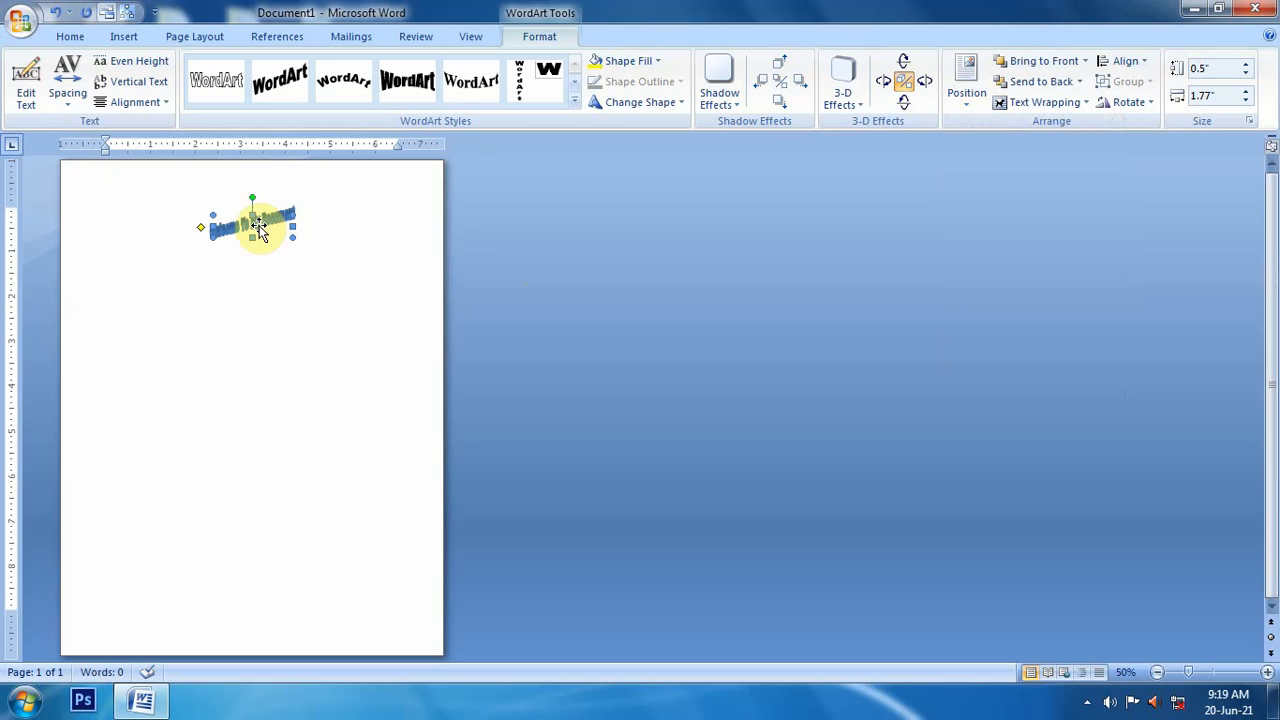
left_click_drag(259, 228, 256, 278)
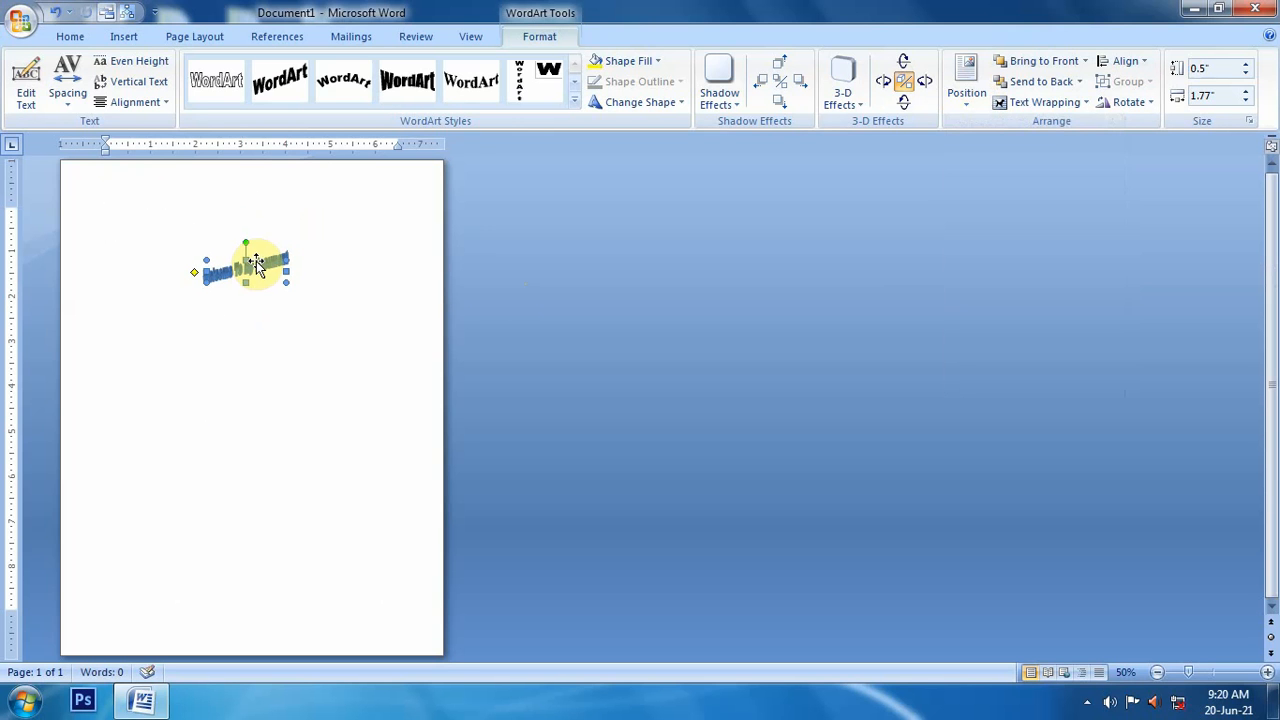
Delete the "Welcome To My Document" WordArt so the page is empty
left_click(320, 291)
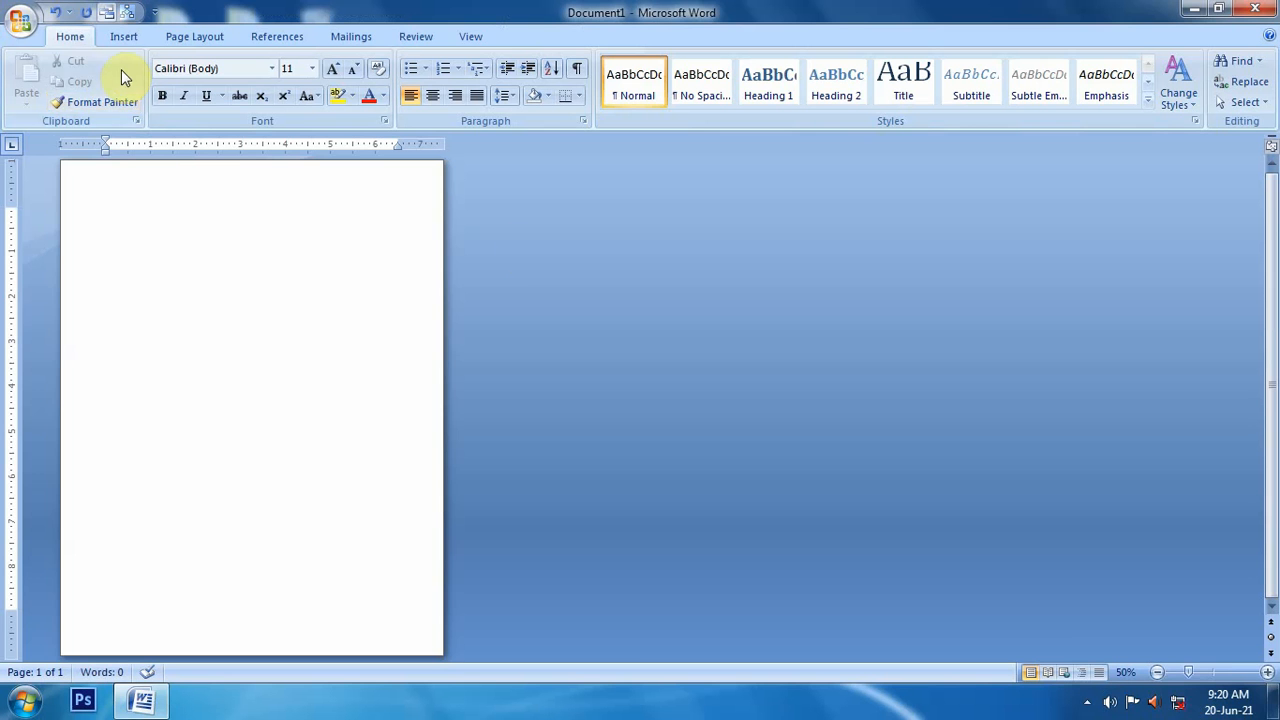
left_click(1268, 675)
left_click(1268, 675)
left_click(1268, 675)
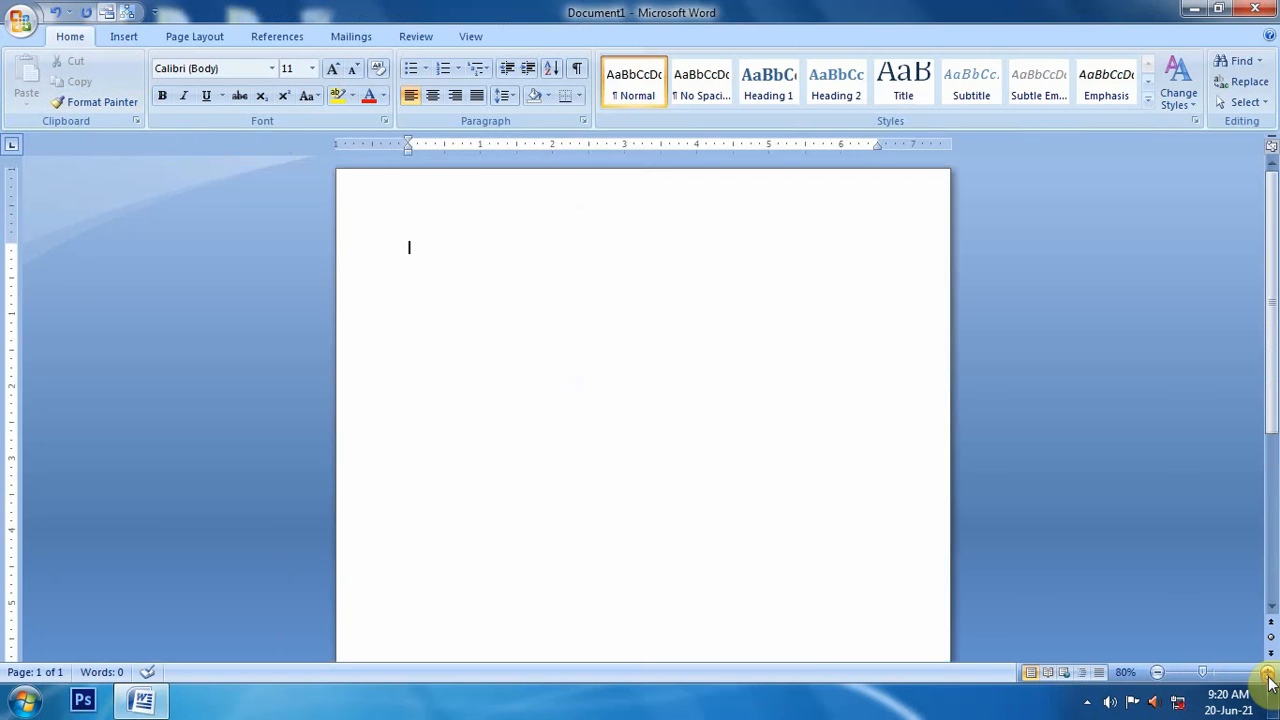
left_click(1268, 675)
left_click(1268, 675)
left_click(1268, 675)
left_click(1268, 675)
left_click(1268, 675)
Insert a new WordArt in the plain outlined first style with the text "Welcome" in Arial Black, size 36
left_click(124, 36)
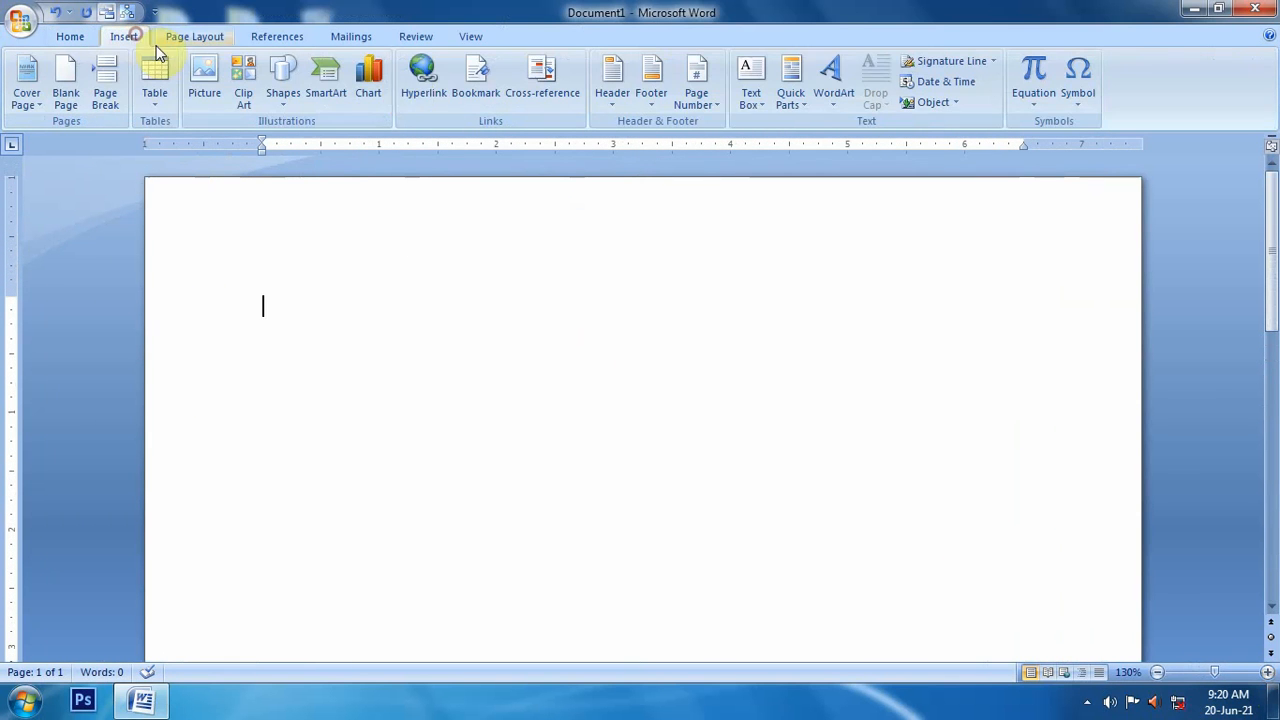
left_click(834, 96)
left_click(844, 133)
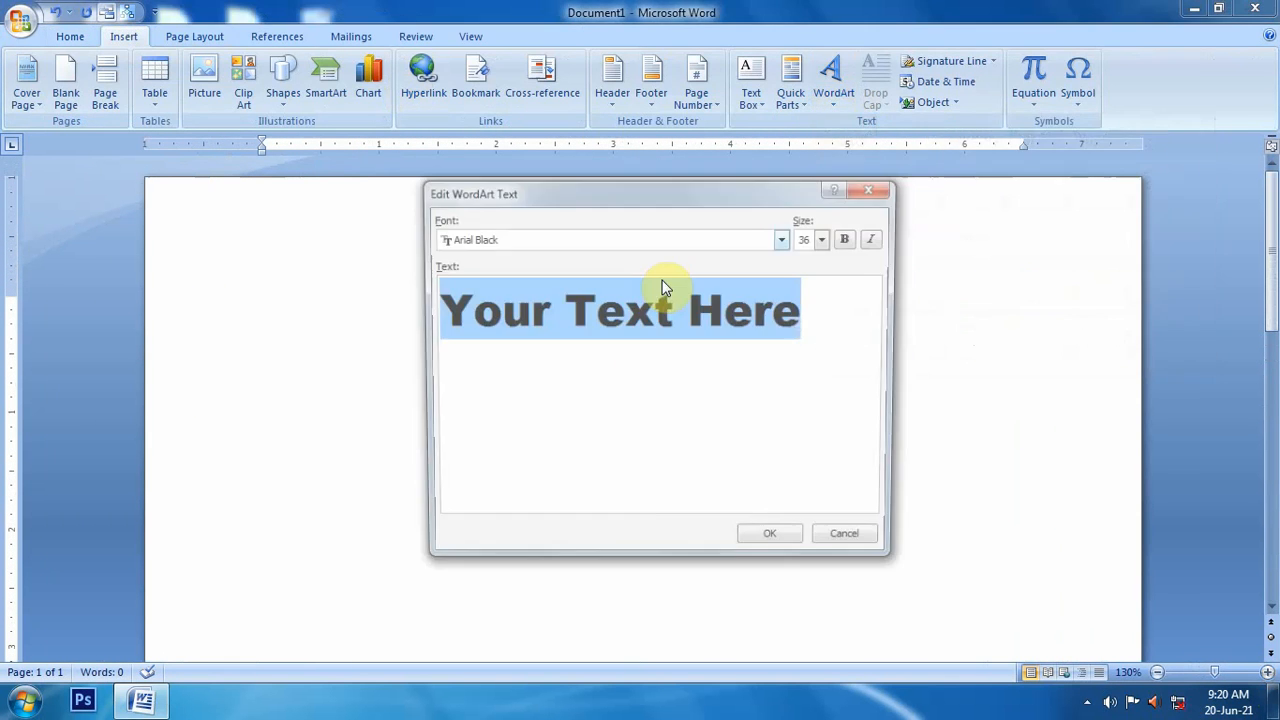
type("Welcome")
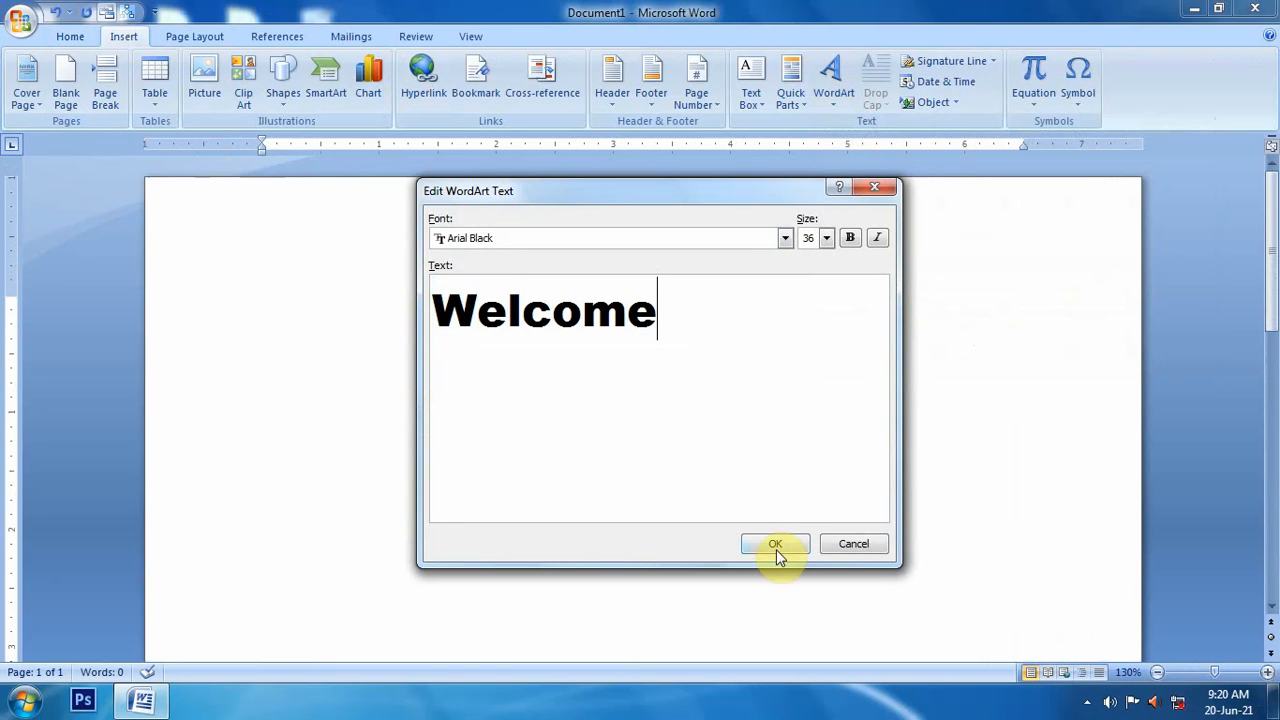
left_click(776, 545)
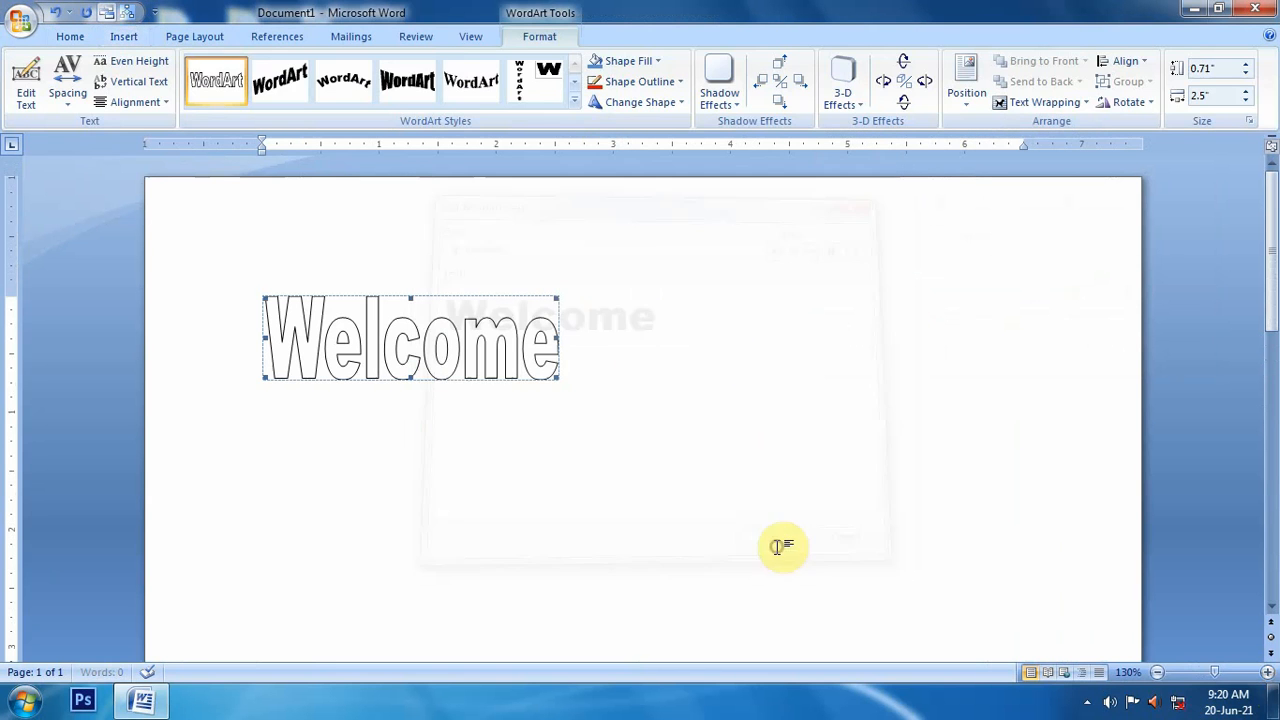
Set the "Welcome" WordArt's text wrapping to Square and move it freely around the upper part of the page
left_click_drag(457, 349, 493, 328)
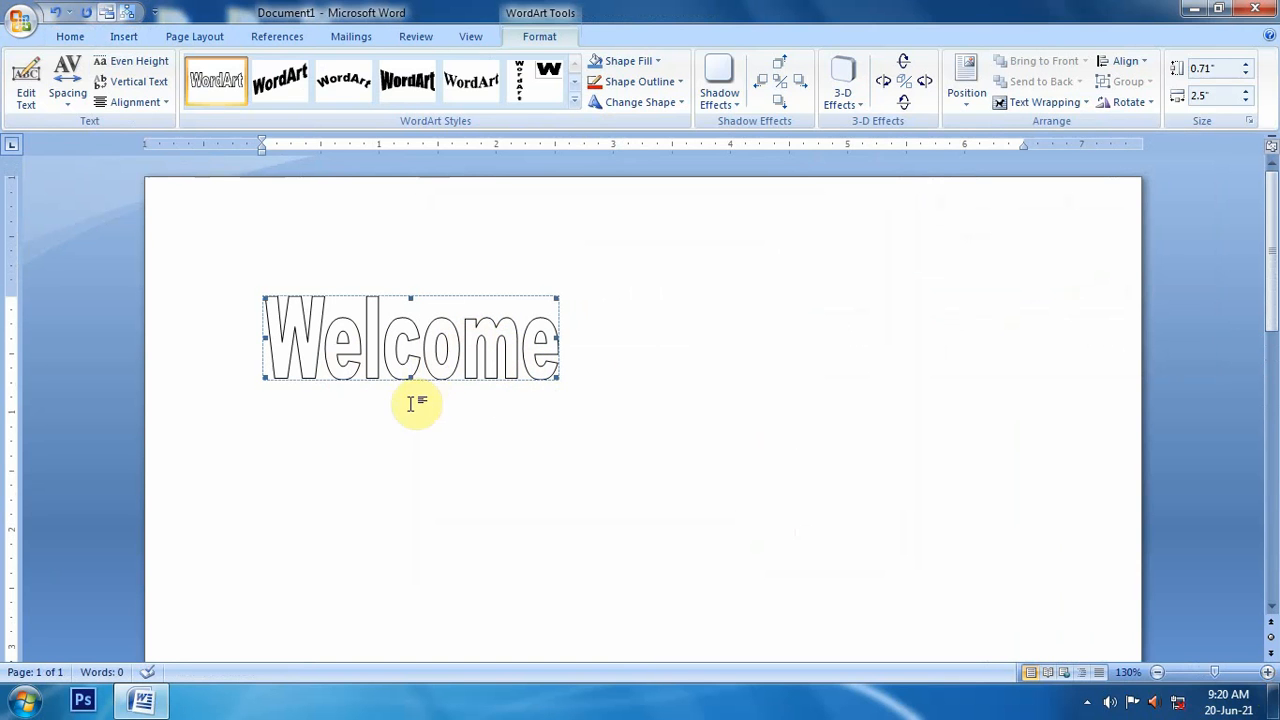
left_click(1075, 102)
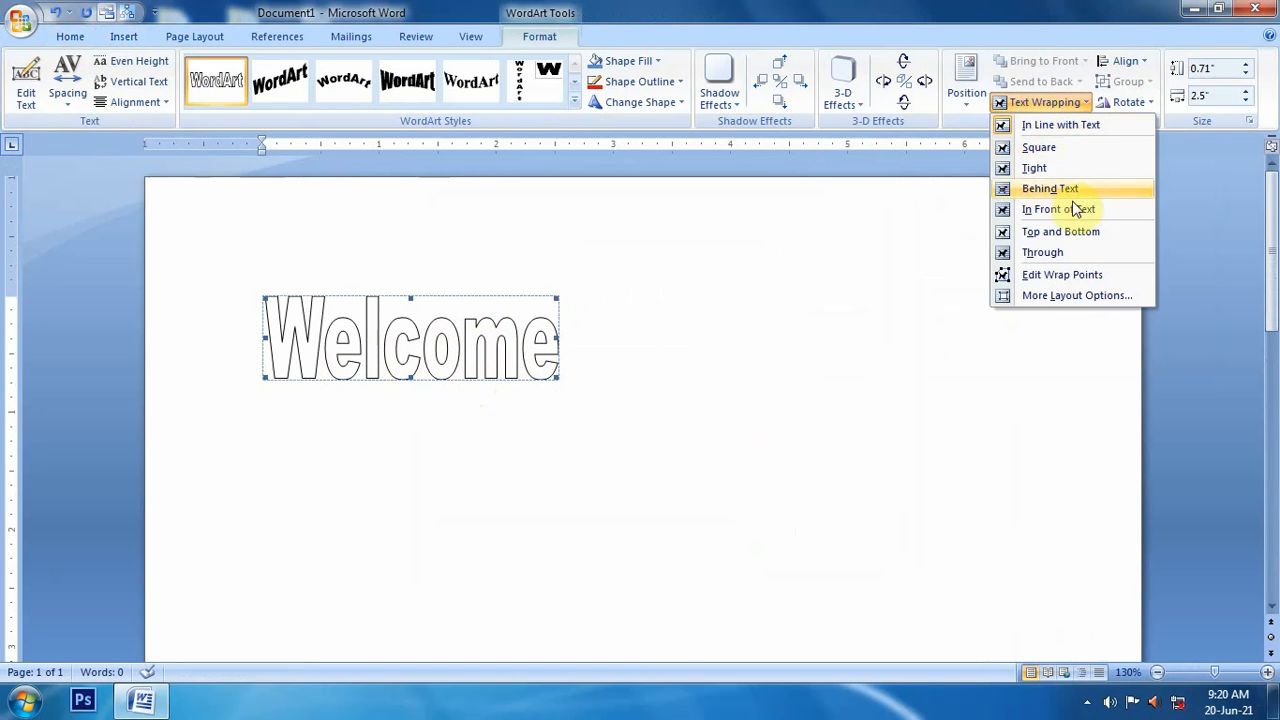
left_click(1027, 152)
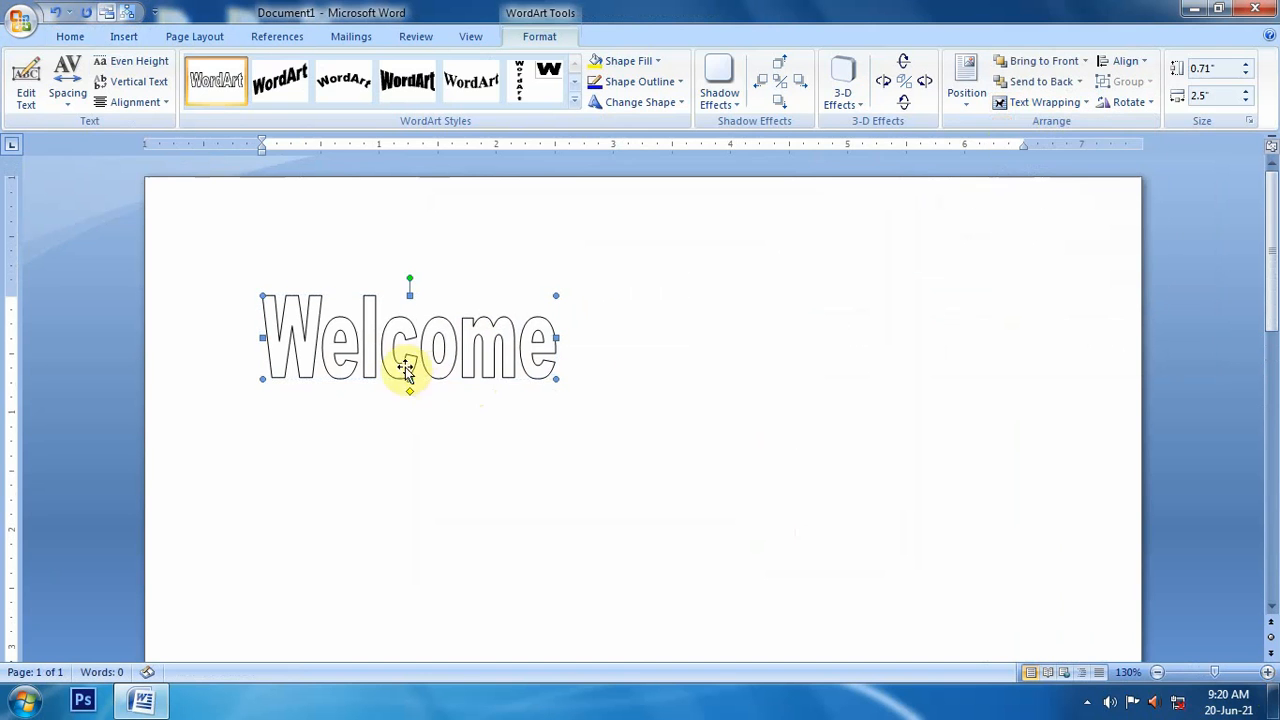
left_click_drag(400, 366, 714, 434)
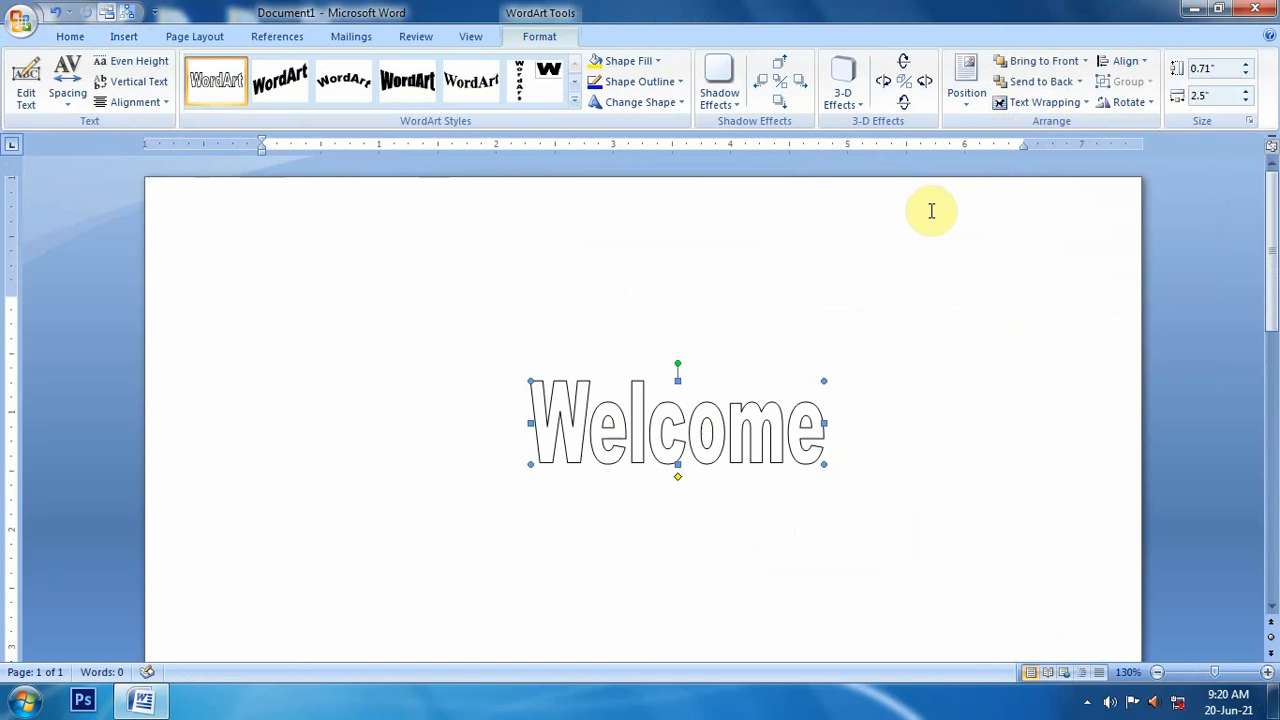
left_click(1045, 102)
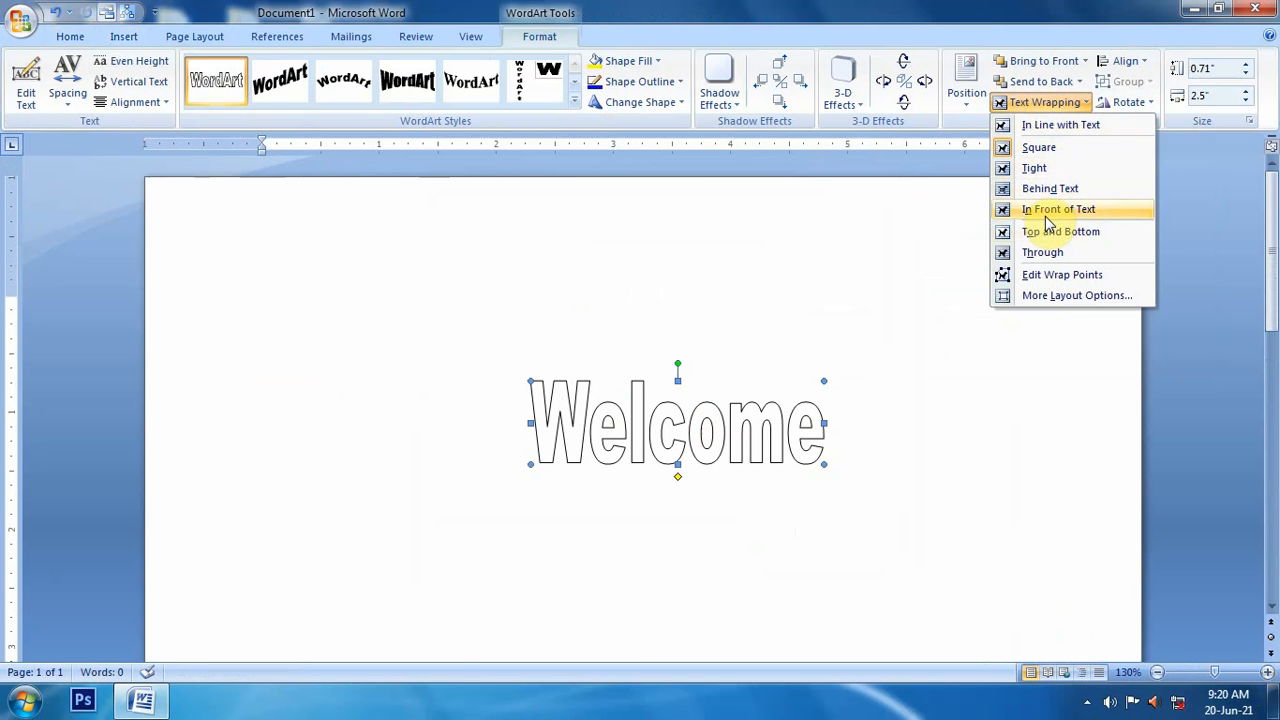
left_click(790, 425)
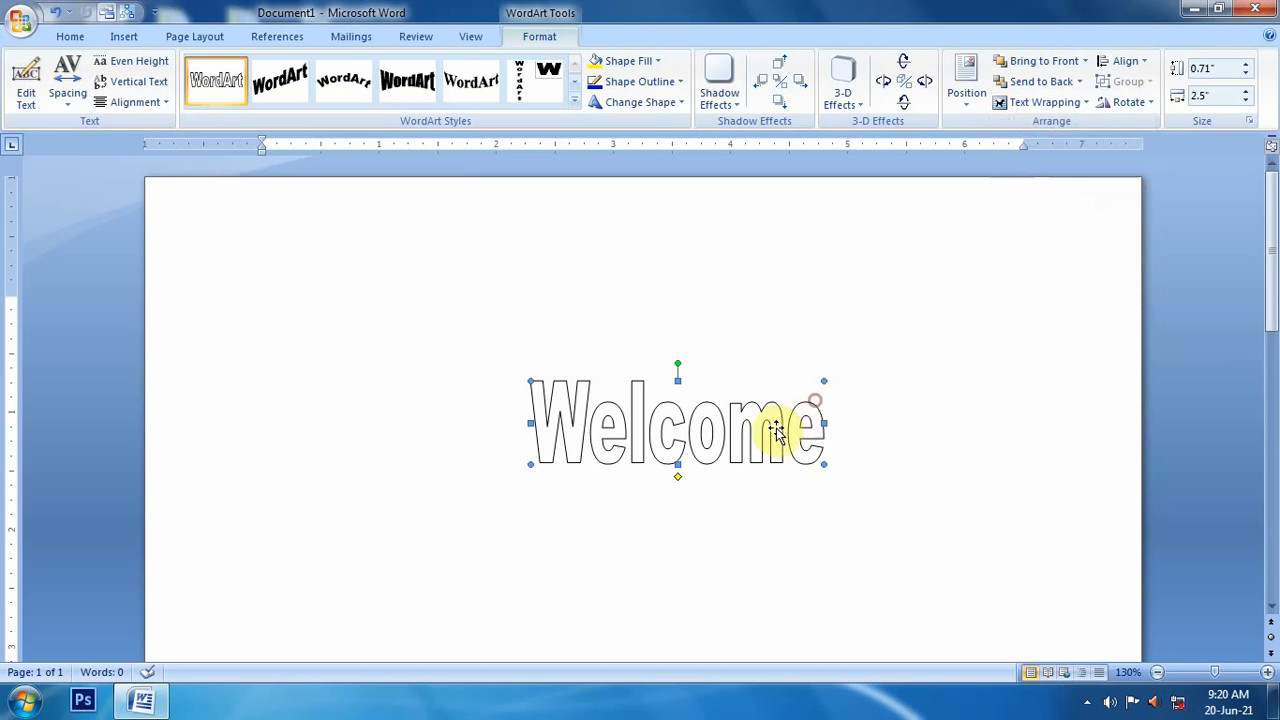
left_click_drag(751, 428, 620, 405)
Set the WordArt's height to 1.2" and width to 3.1", and shift it slightly up and to the left
left_click(1248, 64)
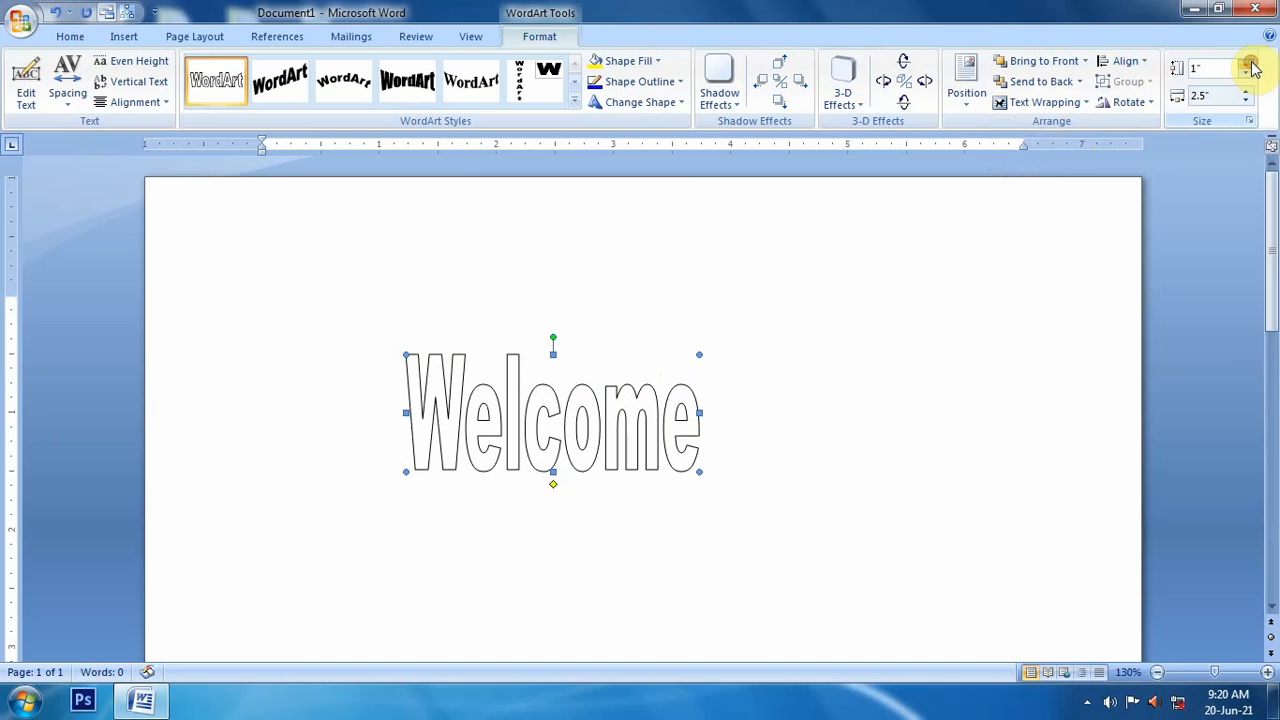
left_click(1248, 64)
left_click(1246, 92)
left_click(1246, 92)
left_click(1246, 92)
left_click(1246, 92)
left_click(1246, 92)
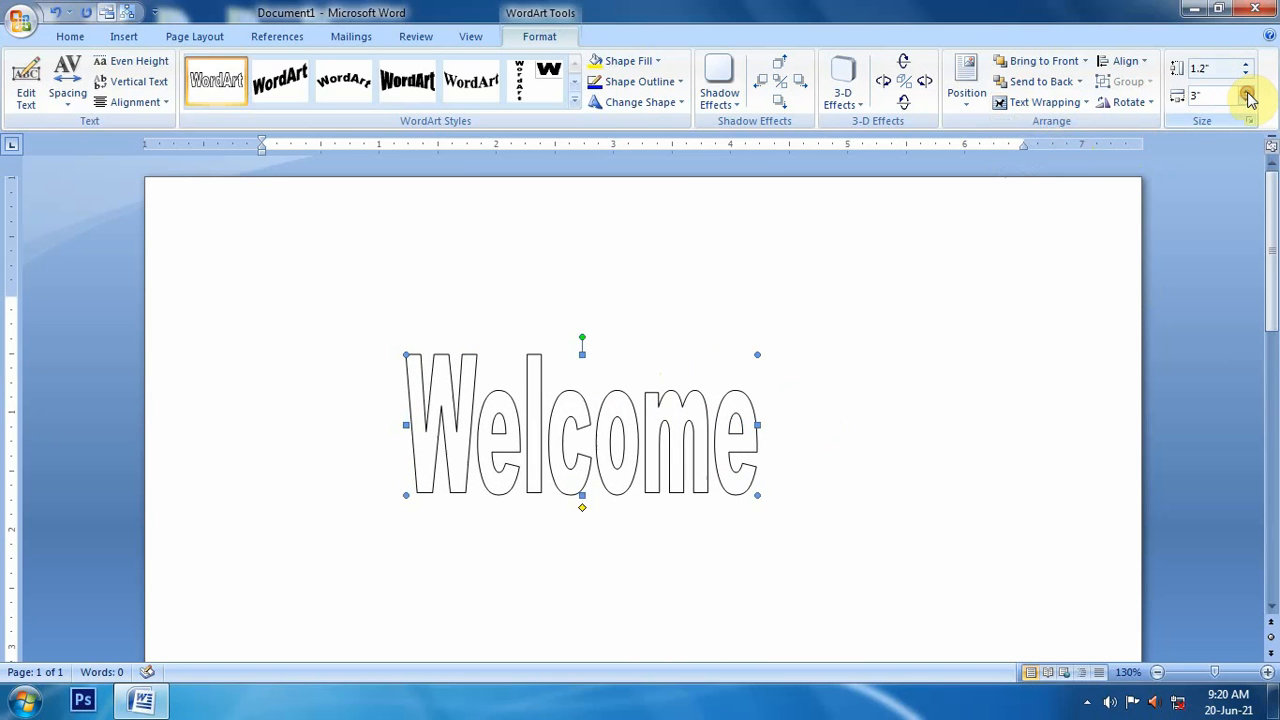
left_click(1246, 92)
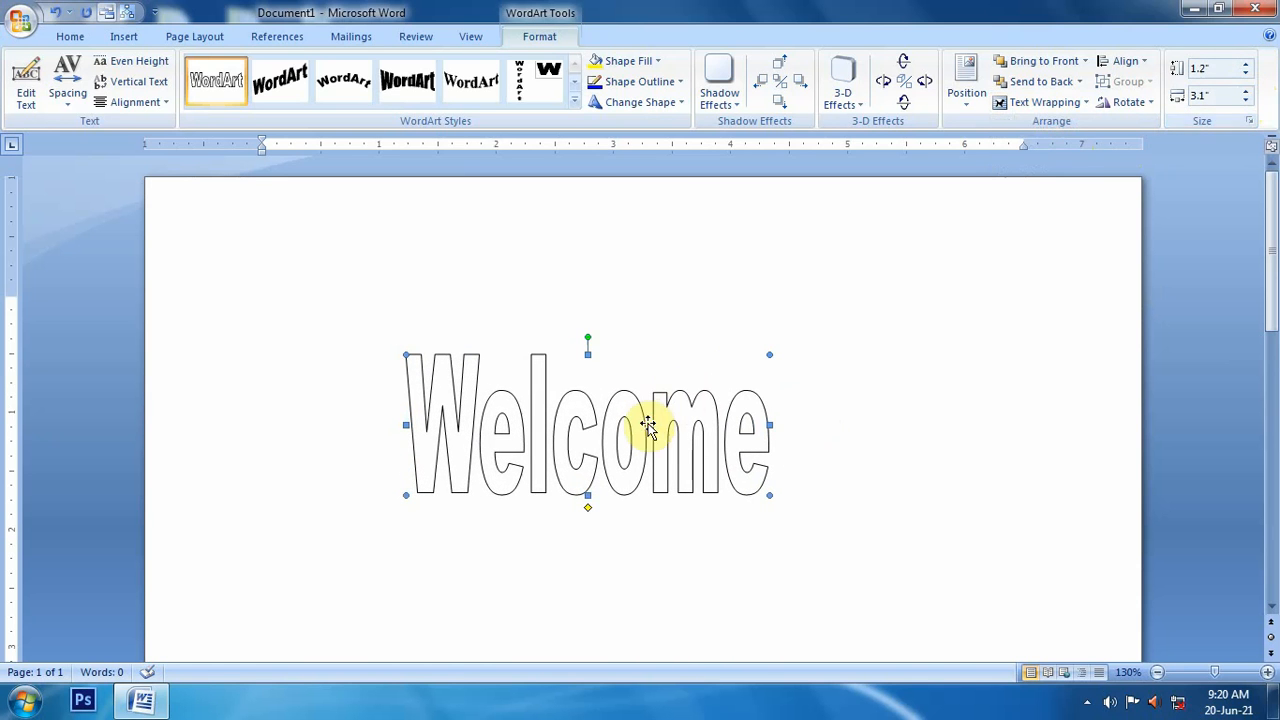
left_click_drag(651, 423, 600, 409)
Lock the WordArt's aspect ratio and enlarge it proportionally to a width of 4.9"
left_click(1248, 121)
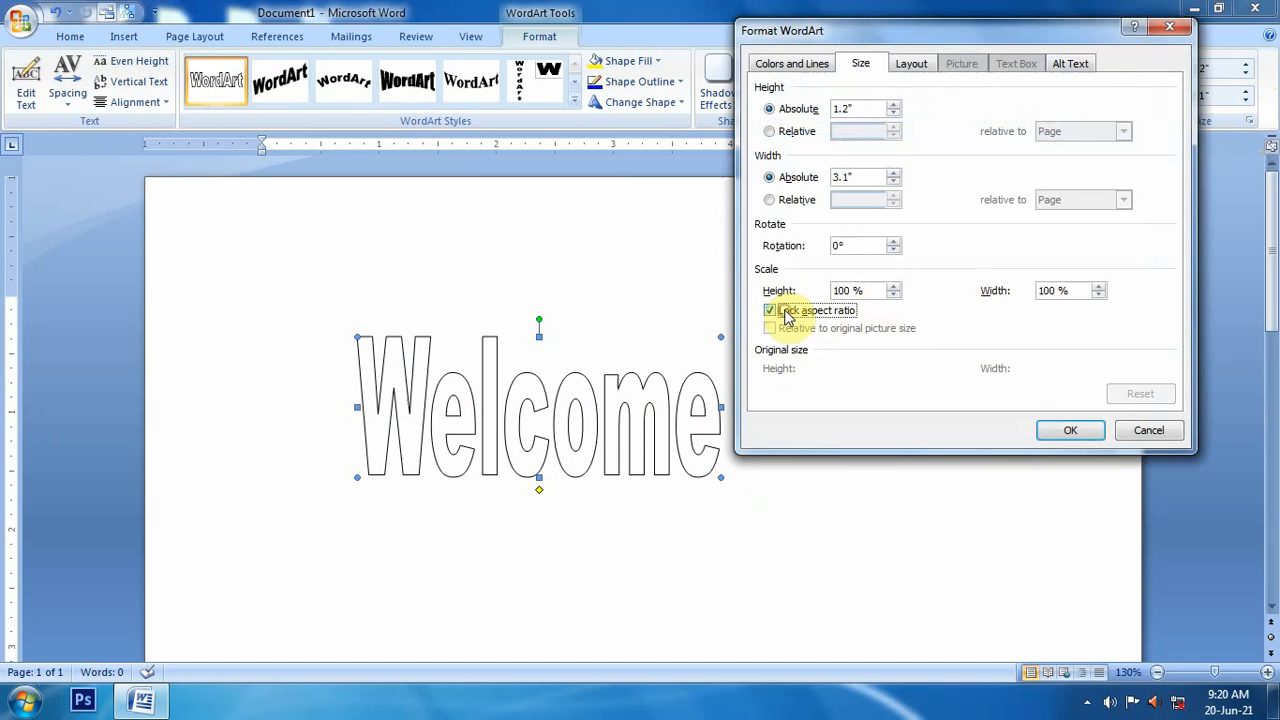
left_click(1083, 441)
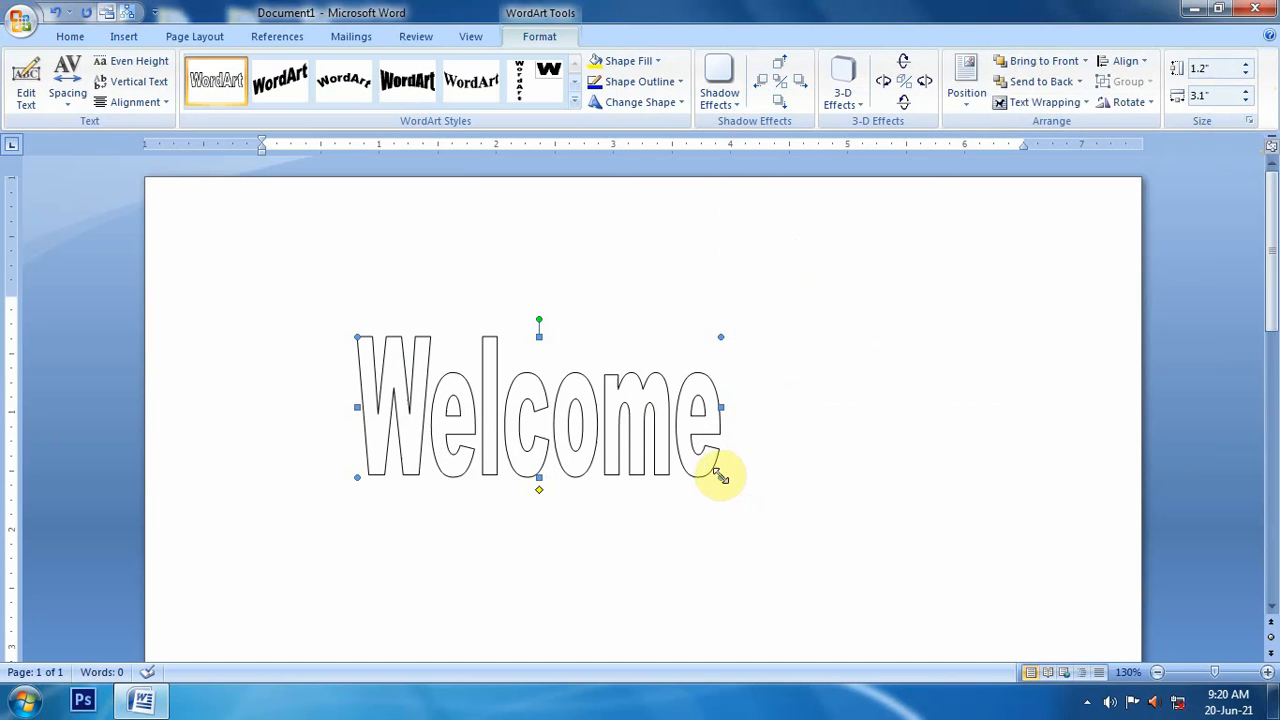
left_click(1246, 67)
left_click(1246, 67)
left_click(1246, 67)
left_click(1246, 67)
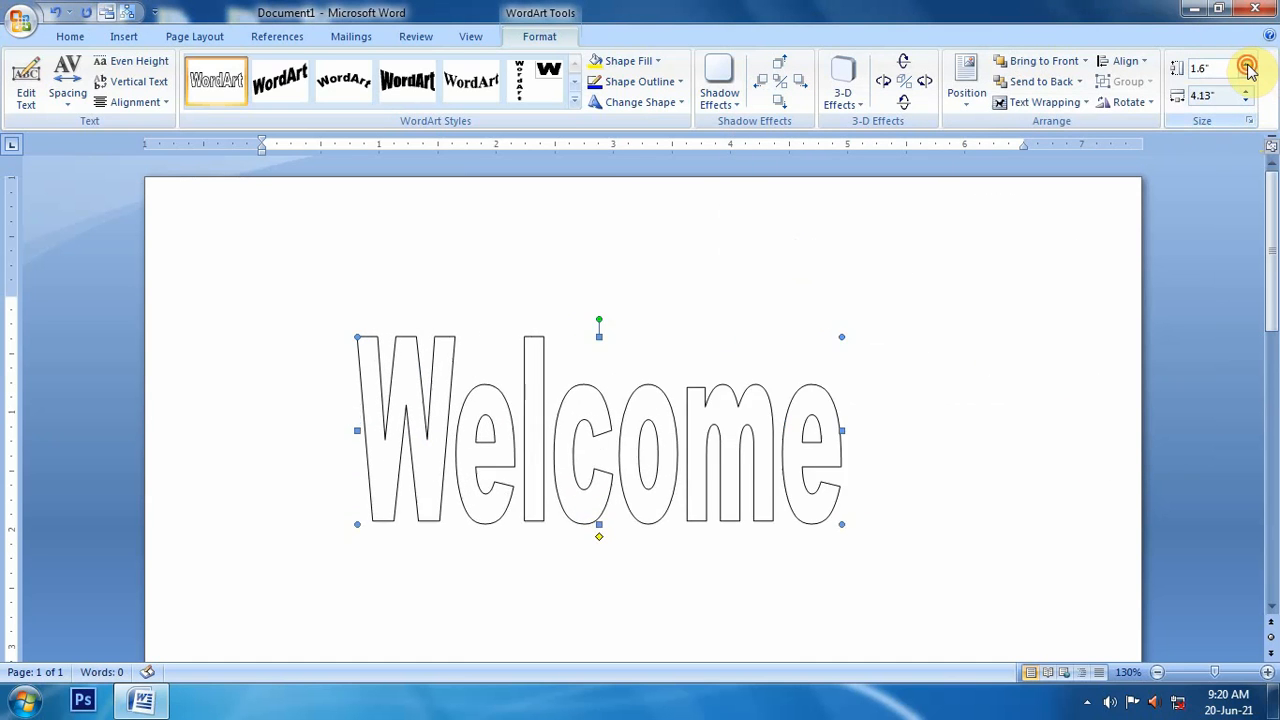
left_click(1246, 67)
left_click(1245, 91)
left_click(1245, 91)
left_click(1245, 91)
left_click(1245, 91)
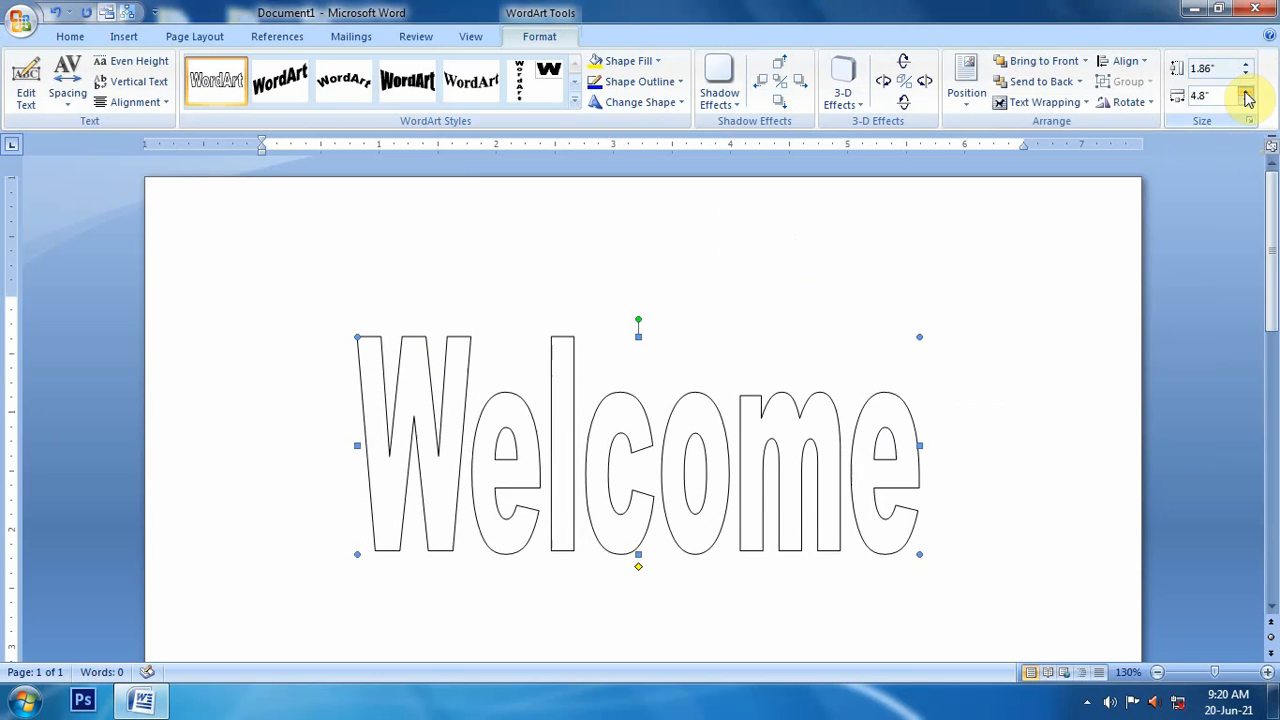
left_click(1245, 91)
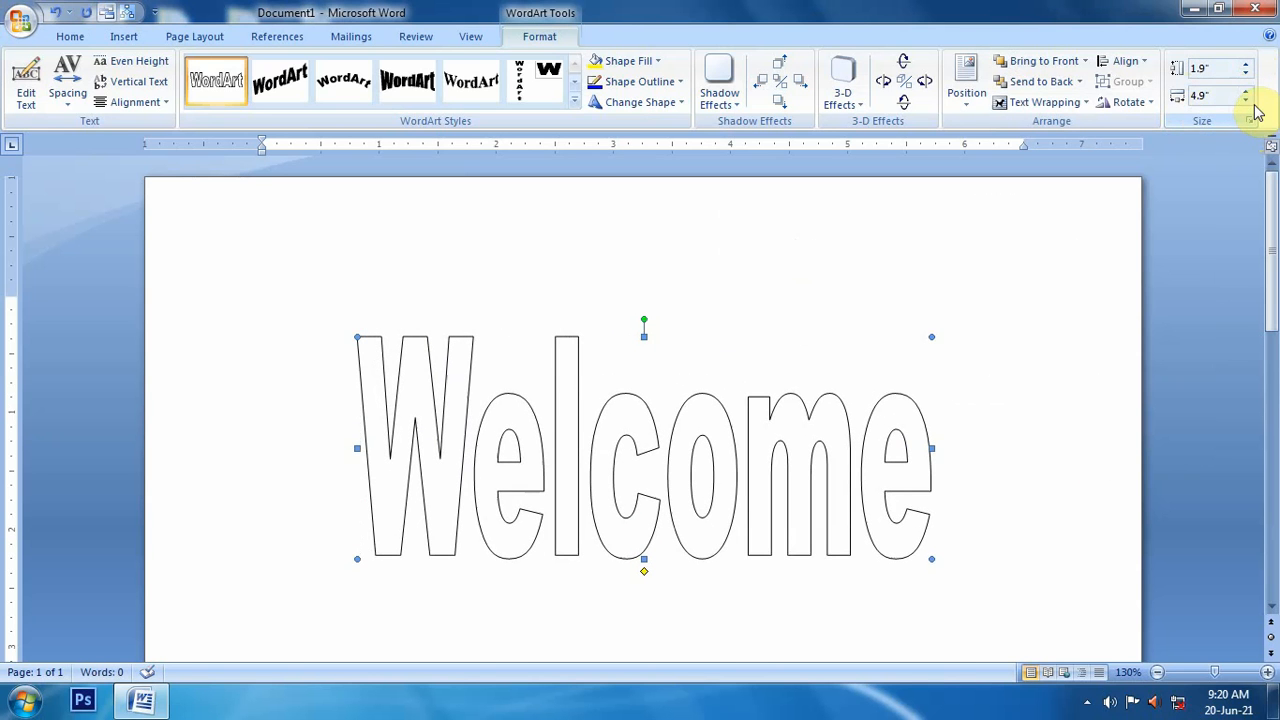
Shrink the WordArt proportionally to a width of 2.9"
left_click(1246, 100)
left_click(1246, 100)
left_click(1246, 100)
left_click(1246, 100)
left_click(1246, 100)
left_click(1246, 100)
left_click(1246, 100)
left_click(1246, 100)
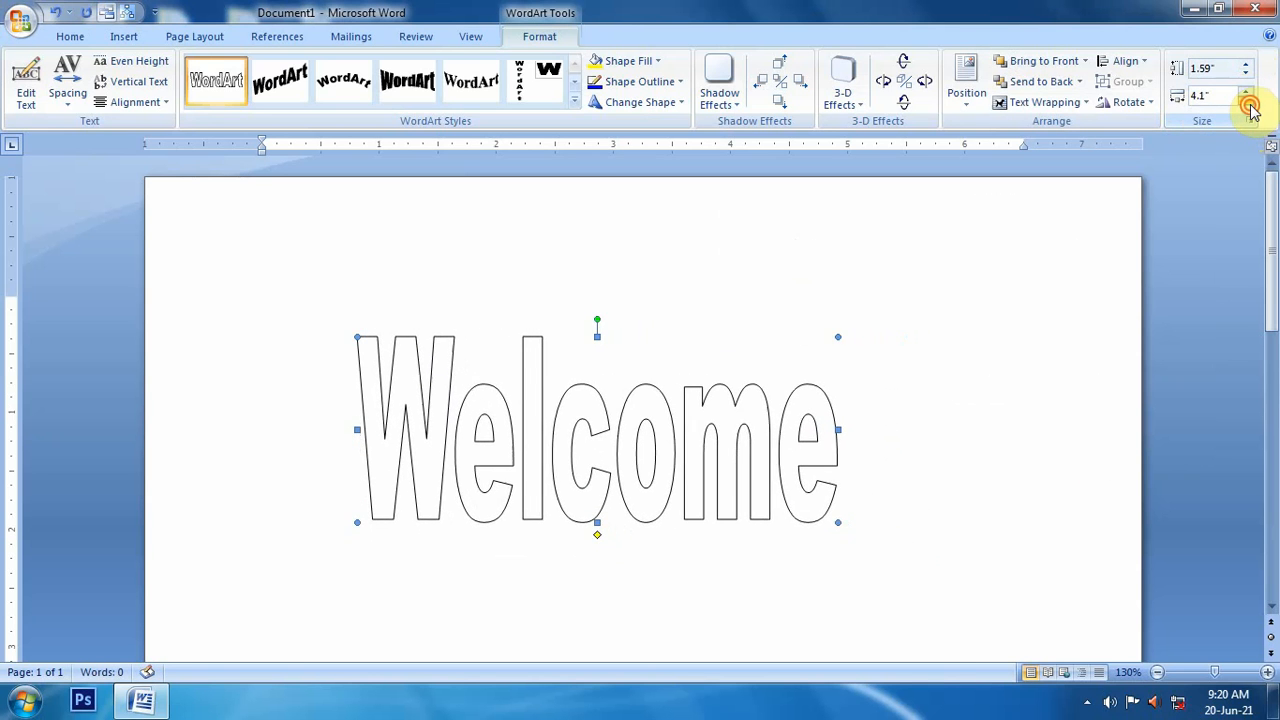
left_click(1247, 100)
left_click(1247, 100)
left_click(1247, 100)
left_click(1247, 100)
left_click(1247, 100)
left_click(1247, 100)
left_click(1247, 100)
left_click(1247, 100)
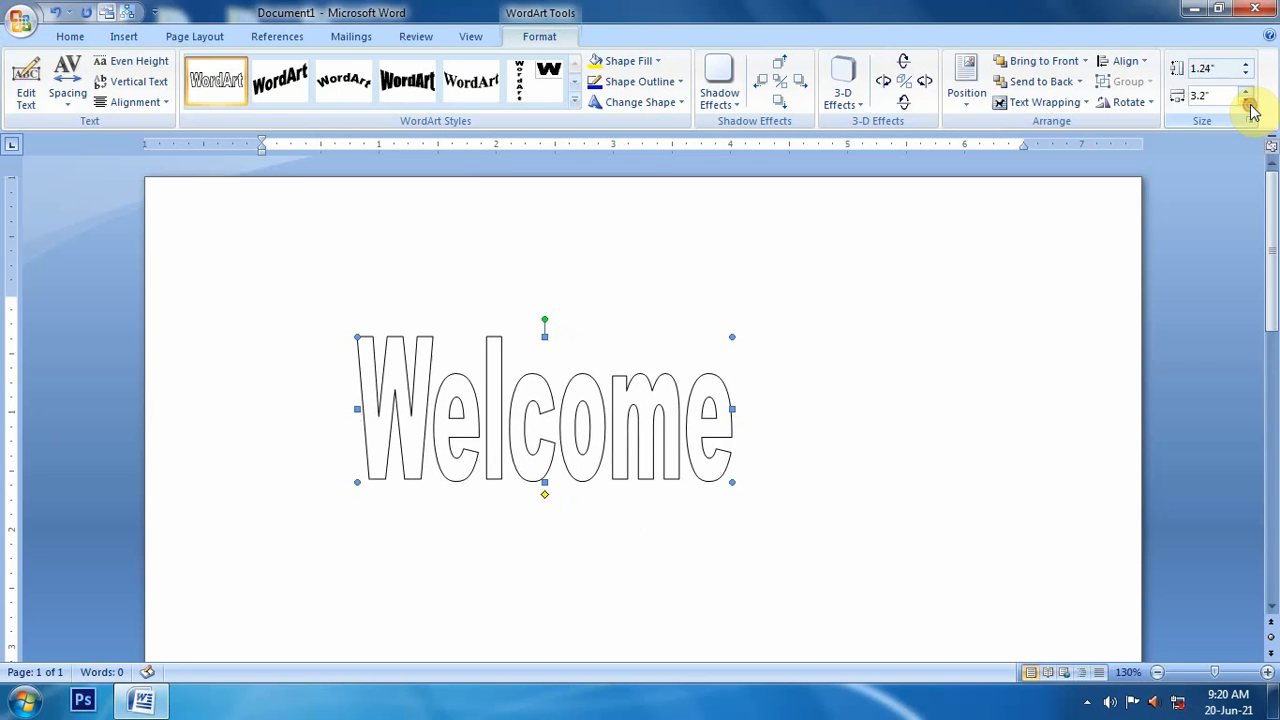
left_click(1247, 100)
left_click(1247, 100)
left_click(1247, 100)
Try rotating the WordArt right and left in 90° steps, and turn it back upright with free rotation
left_click(1130, 102)
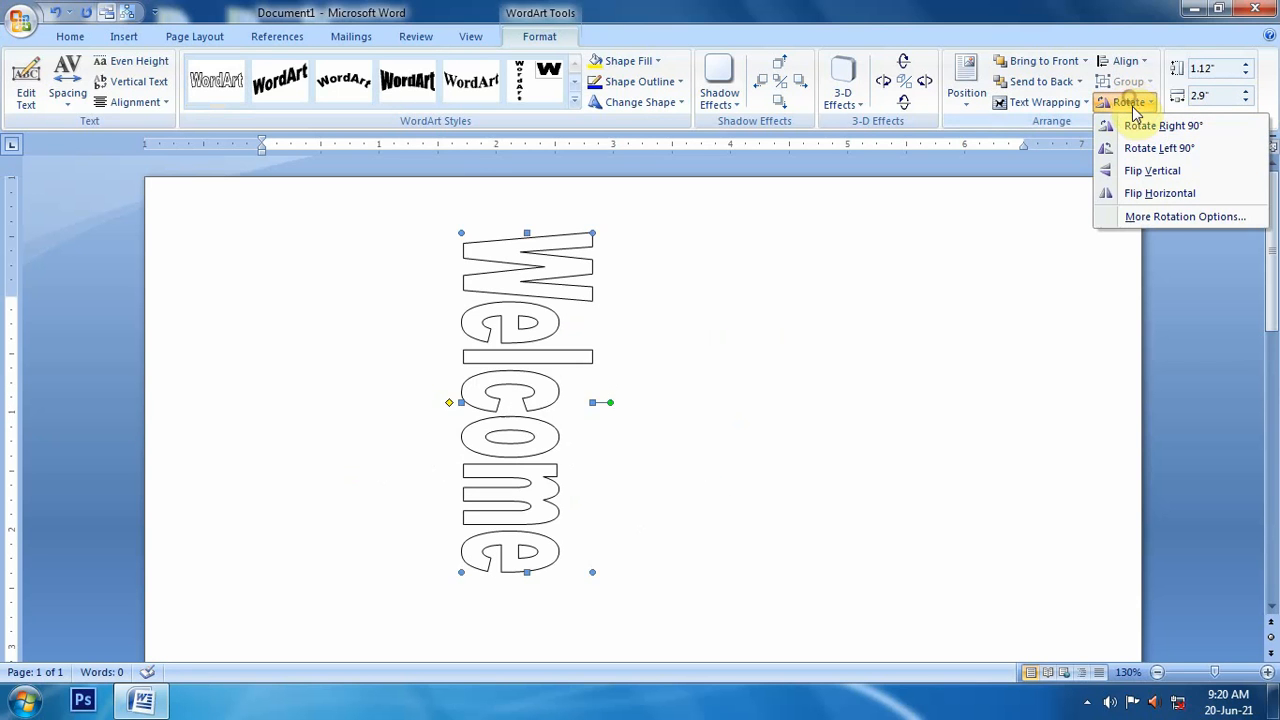
left_click(1141, 149)
left_click(1129, 108)
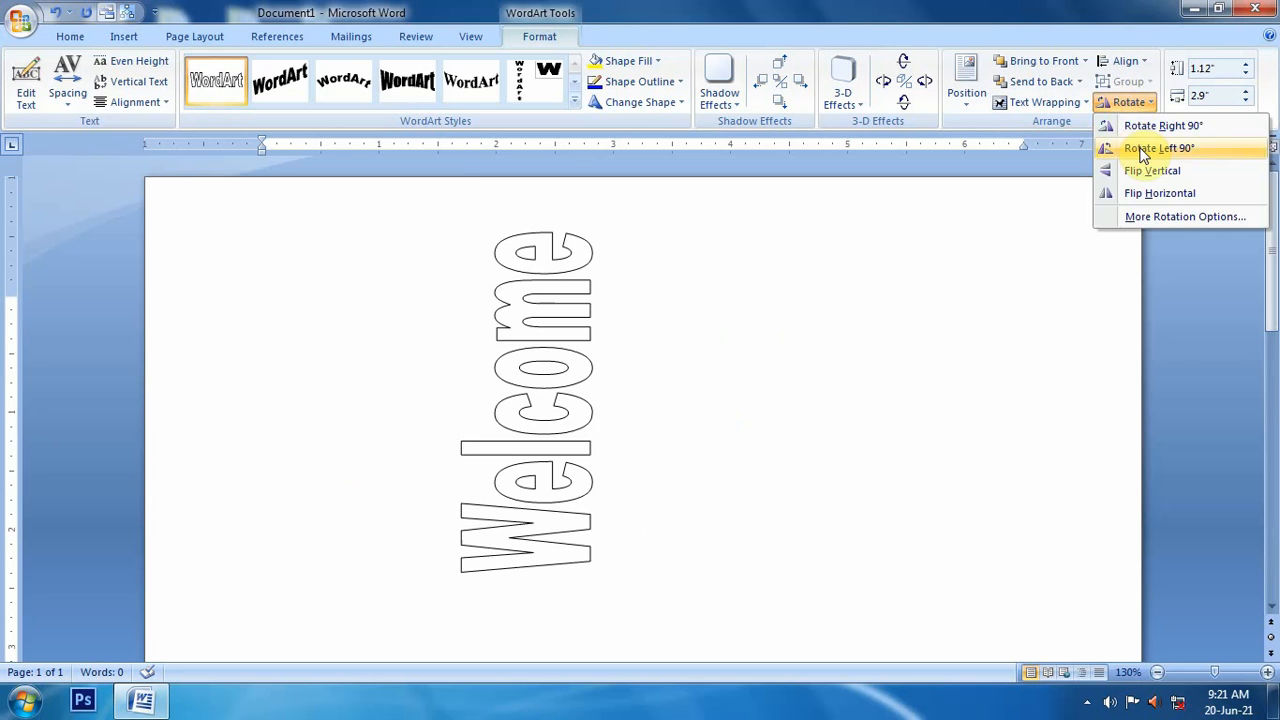
left_click(1139, 148)
left_click(1129, 102)
left_click(1129, 102)
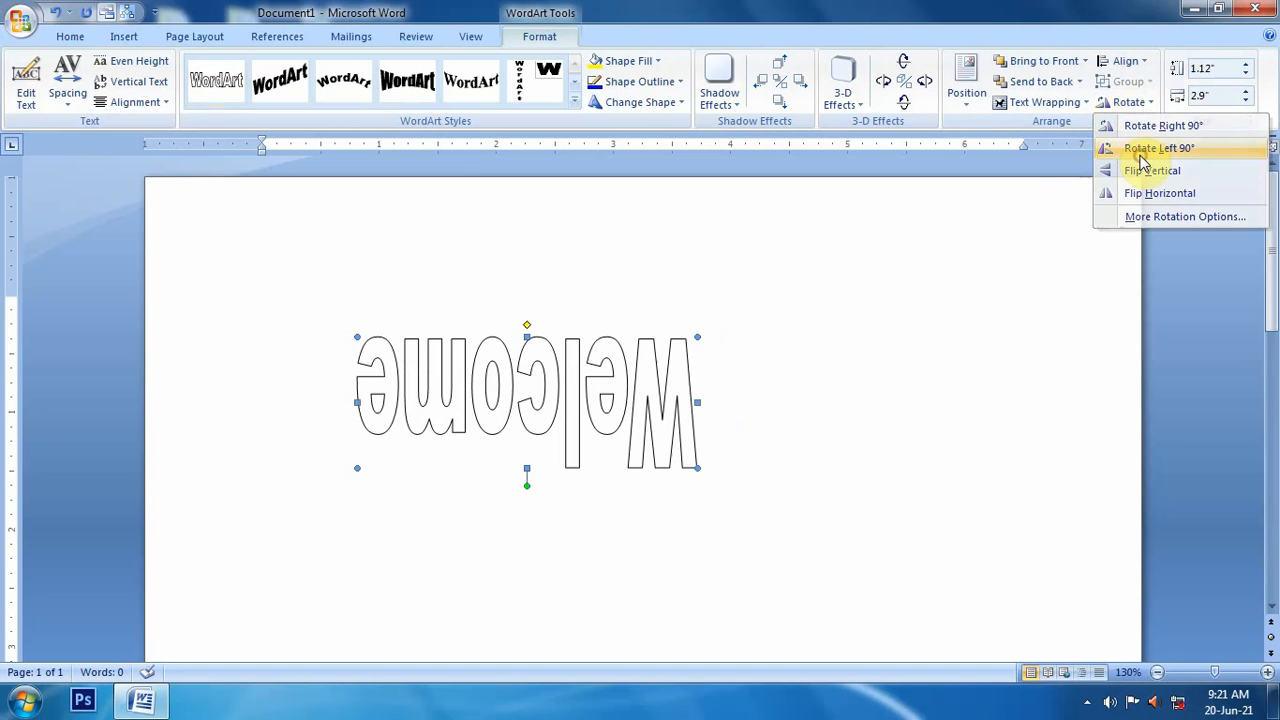
left_click(1140, 149)
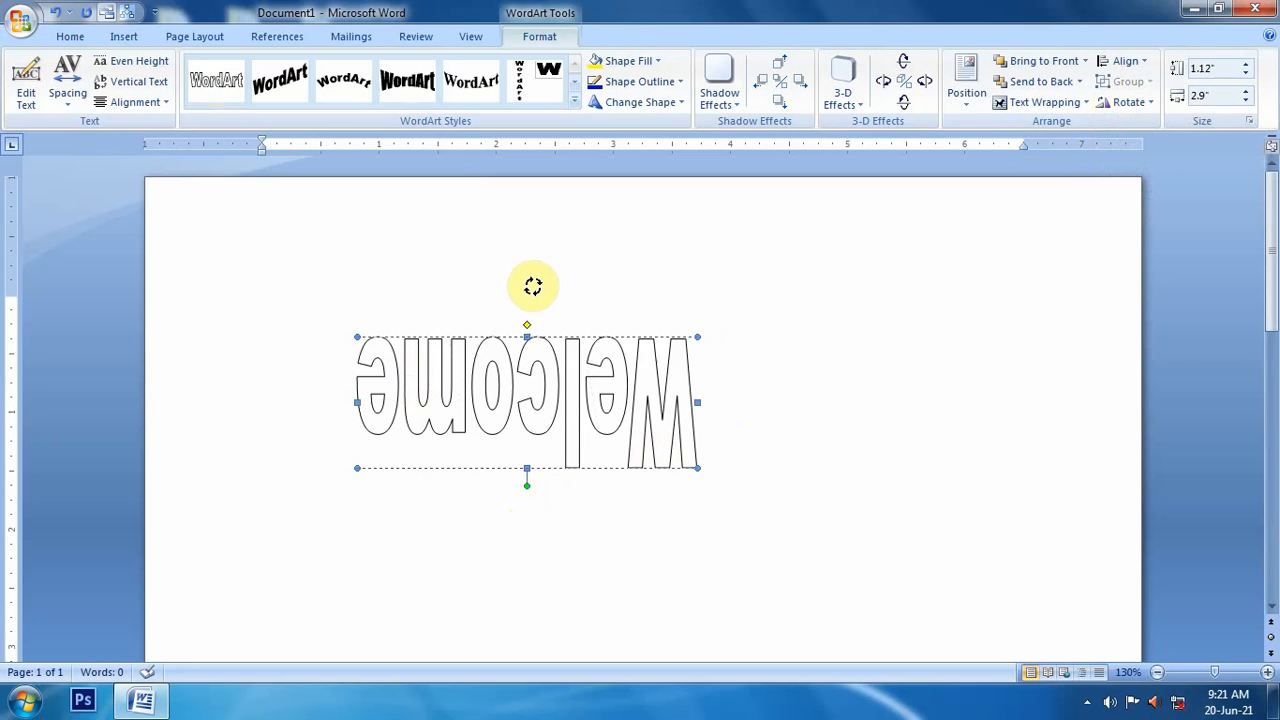
left_click_drag(533, 286, 532, 285)
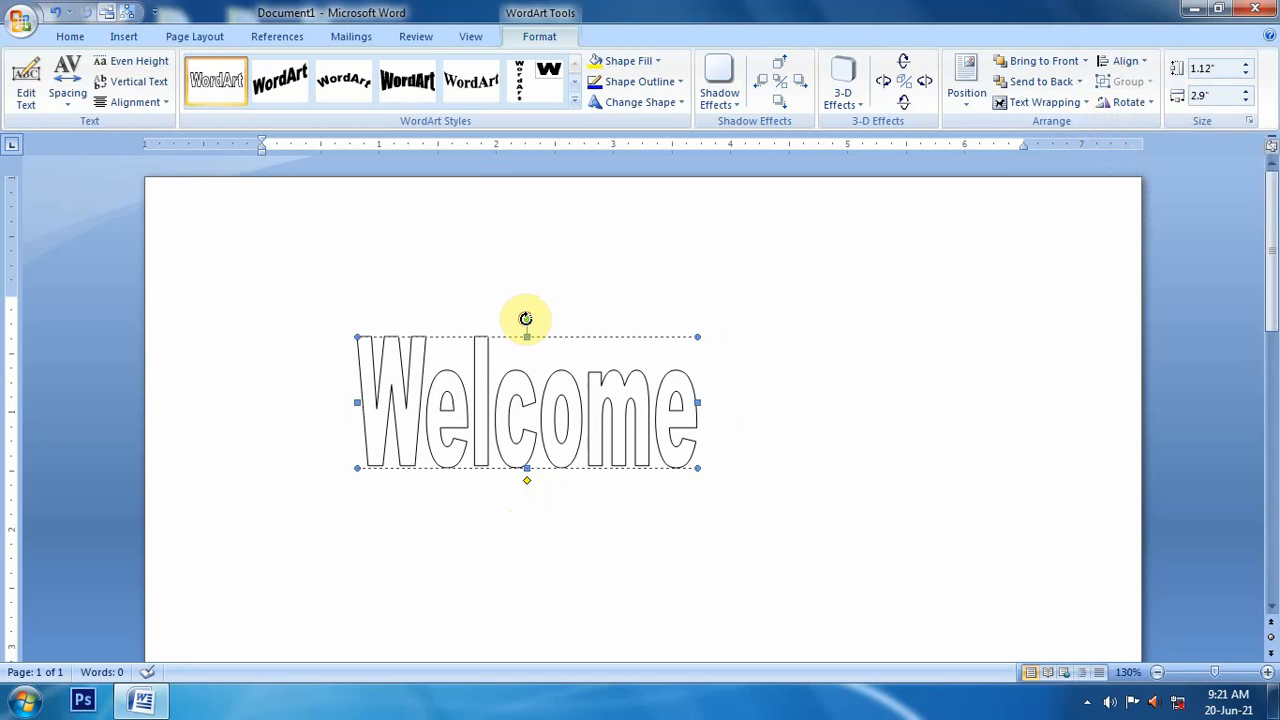
Try flipping the WordArt vertically and horizontally, and flip it back to its normal reading direction
left_click(1128, 102)
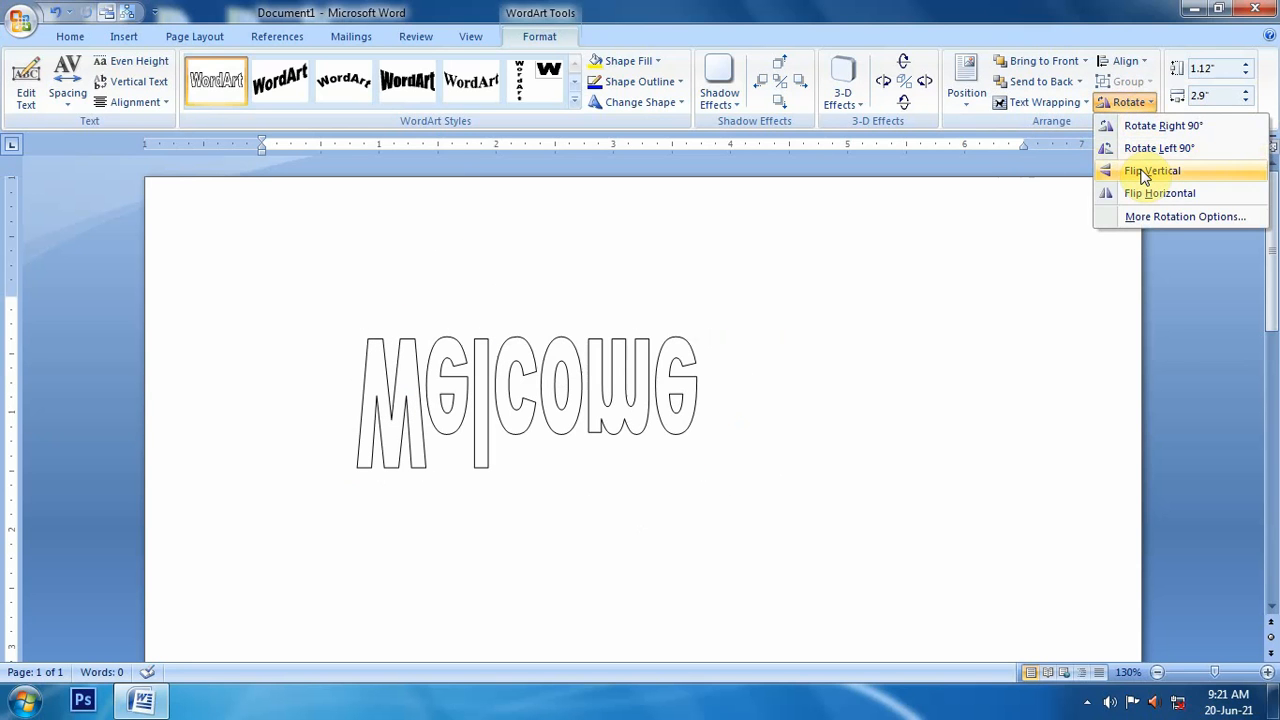
left_click(1144, 172)
left_click(1110, 104)
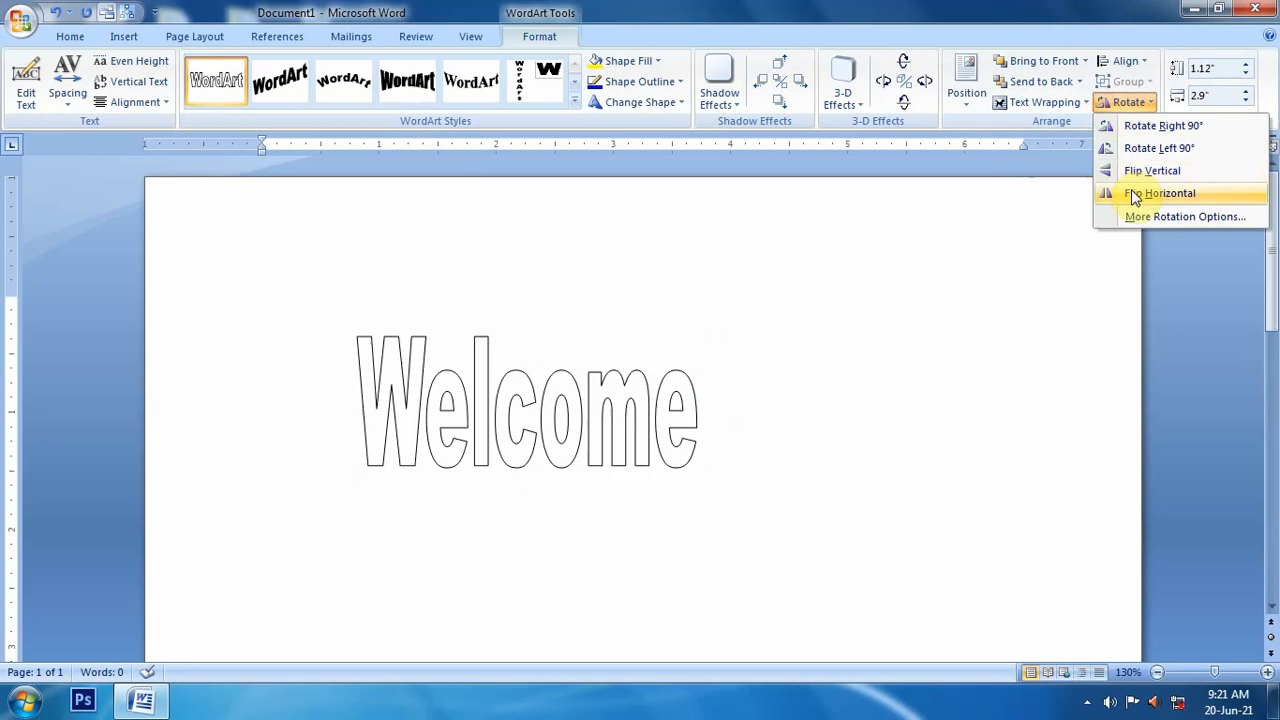
left_click(1110, 194)
left_click(1126, 103)
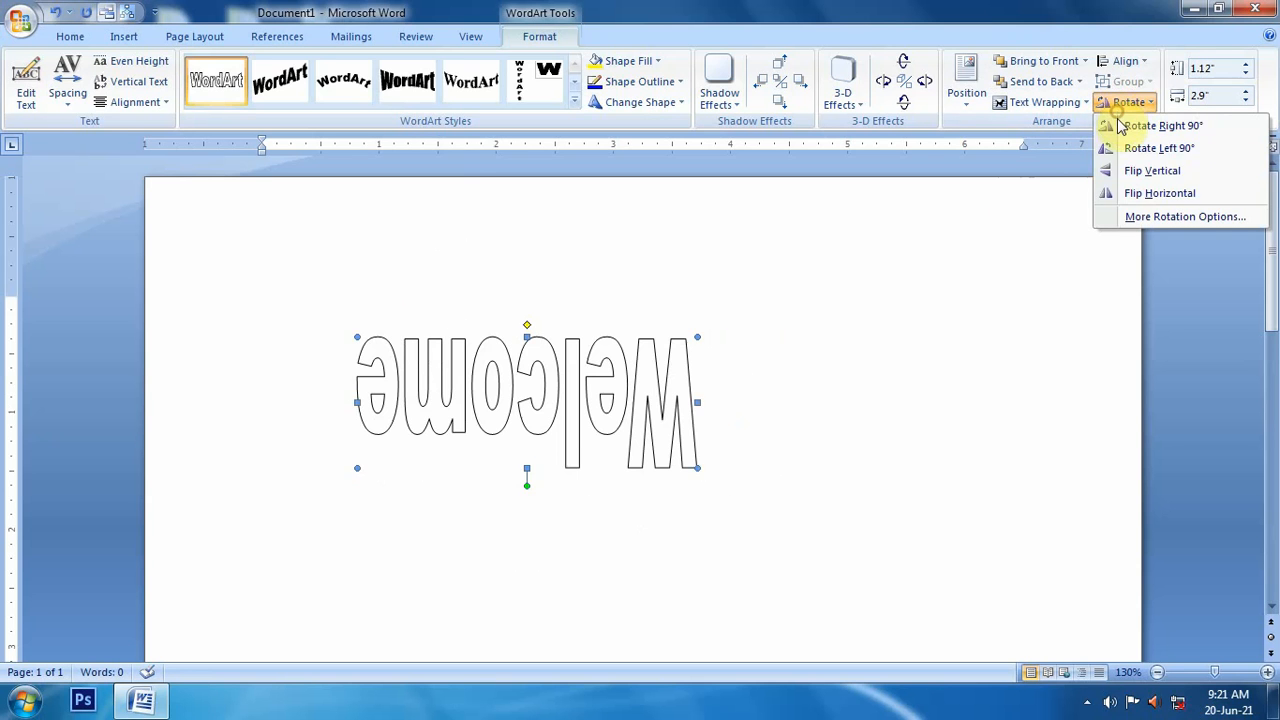
left_click(1132, 172)
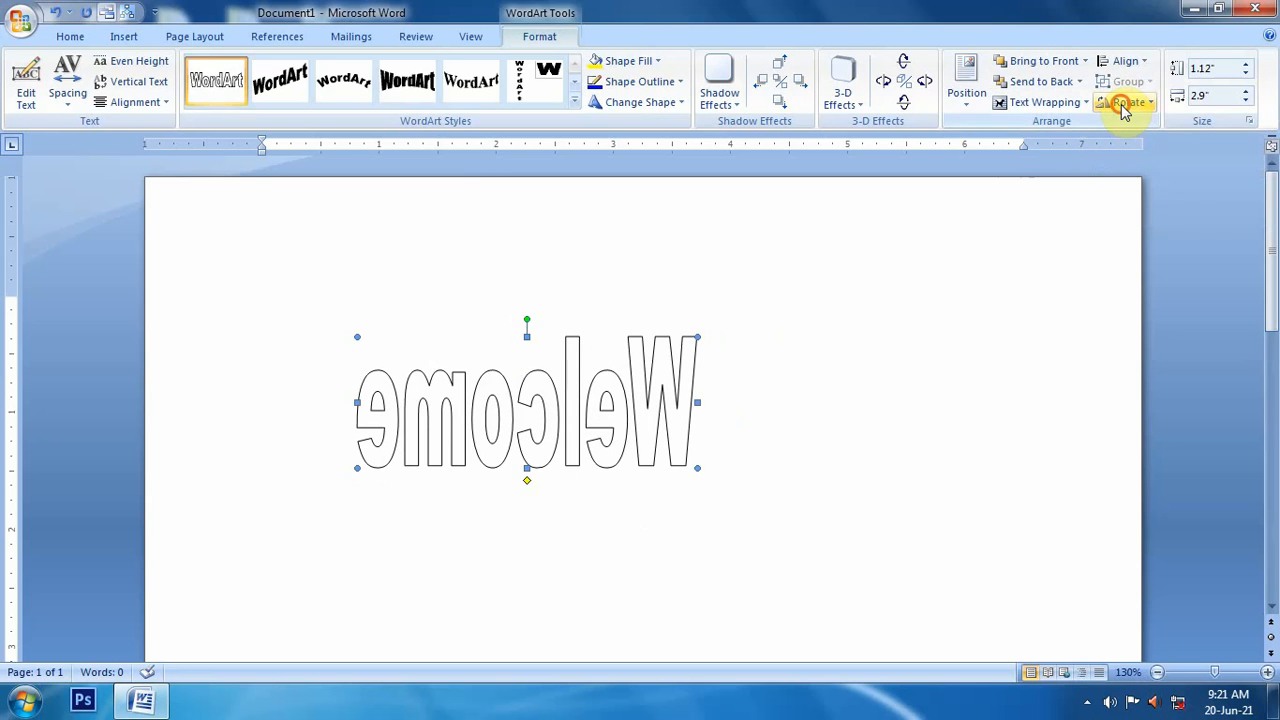
left_click(1122, 104)
left_click(1132, 194)
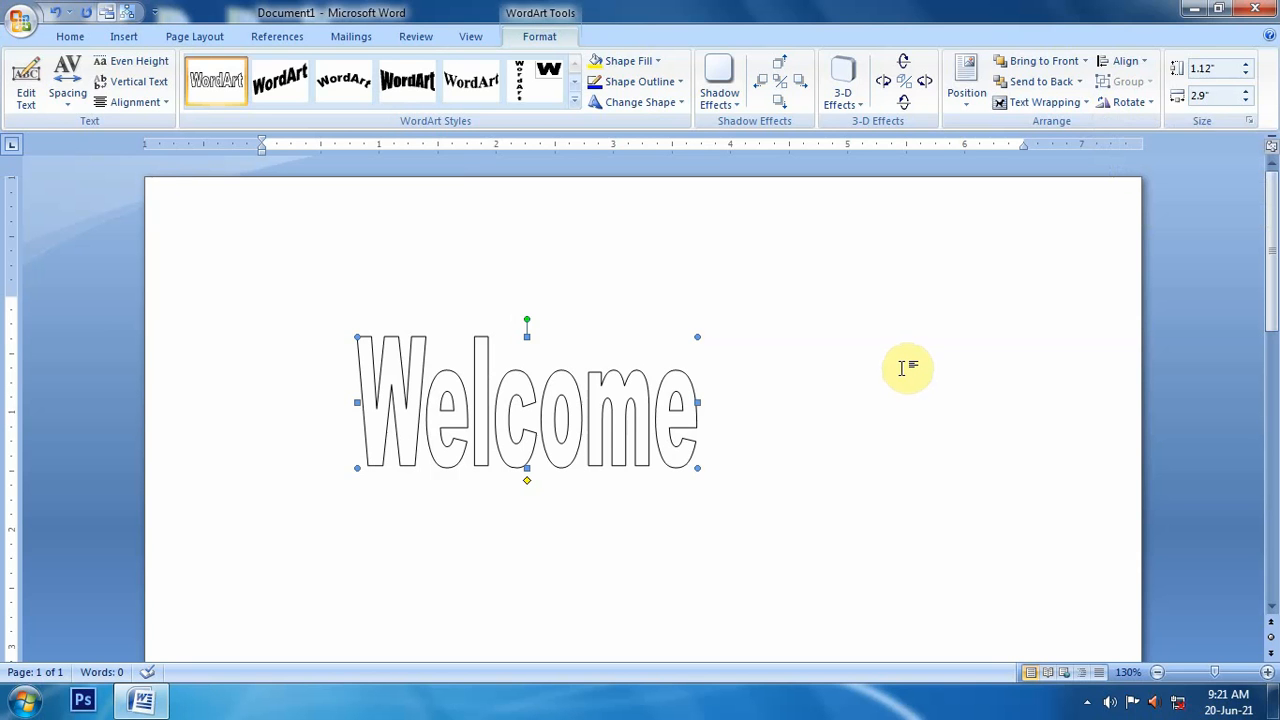
Delete the "Welcome" WordArt and fill the page with sample paragraphs generated by =rand()
left_click_drag(612, 401, 602, 326)
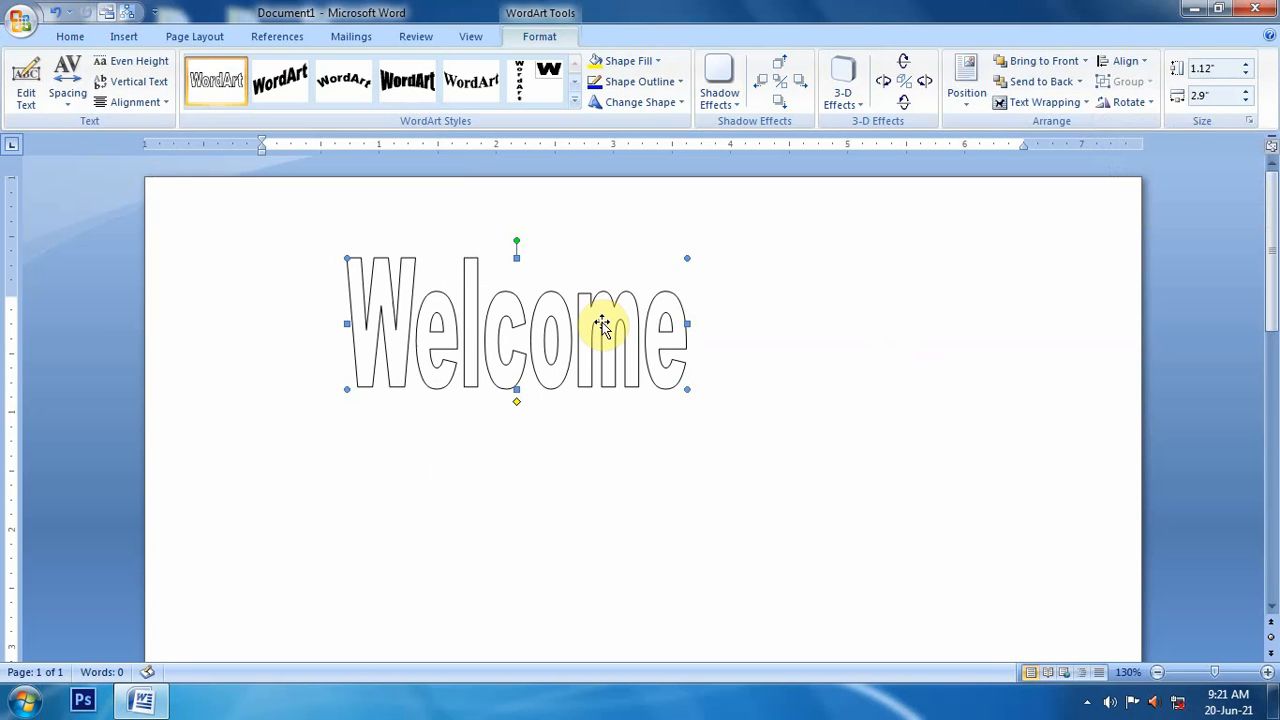
key("Delete")
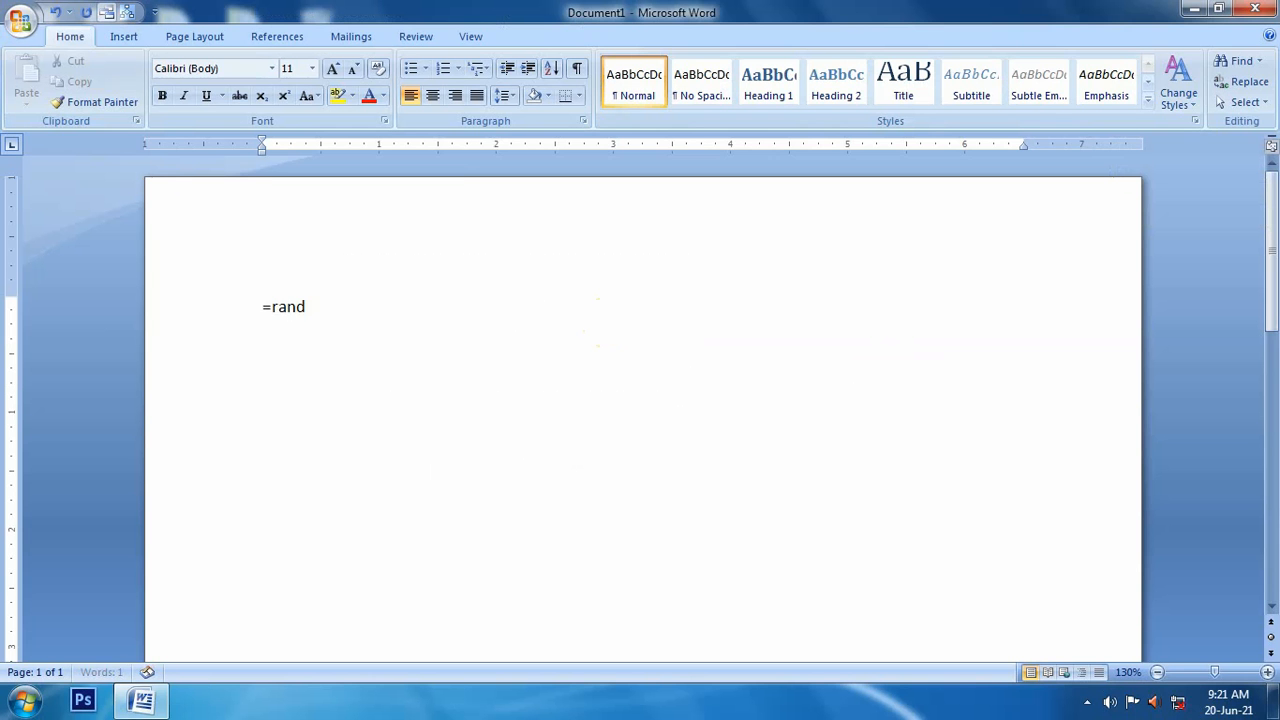
type("=rand()")
key("Return")
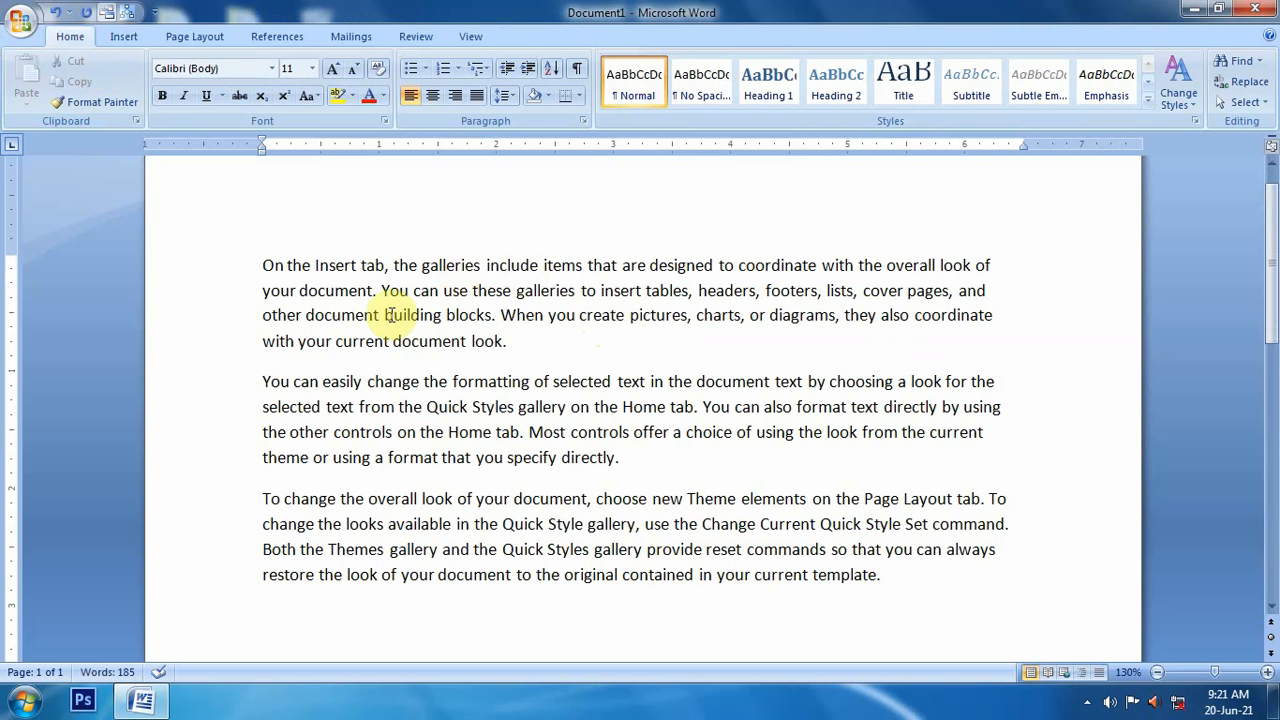
Insert a "Welcome" WordArt in the plain outlined first style into the first paragraph and set its text wrapping to Behind Text
left_click(124, 40)
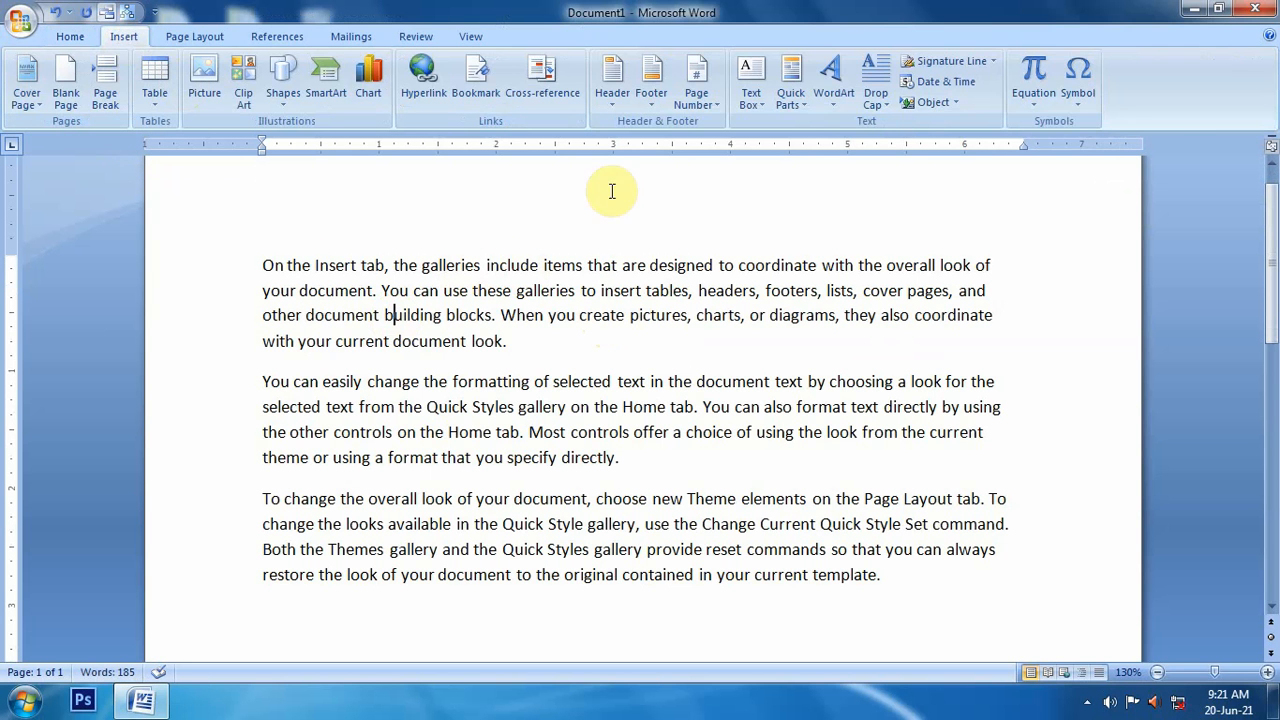
left_click(830, 95)
left_click(828, 157)
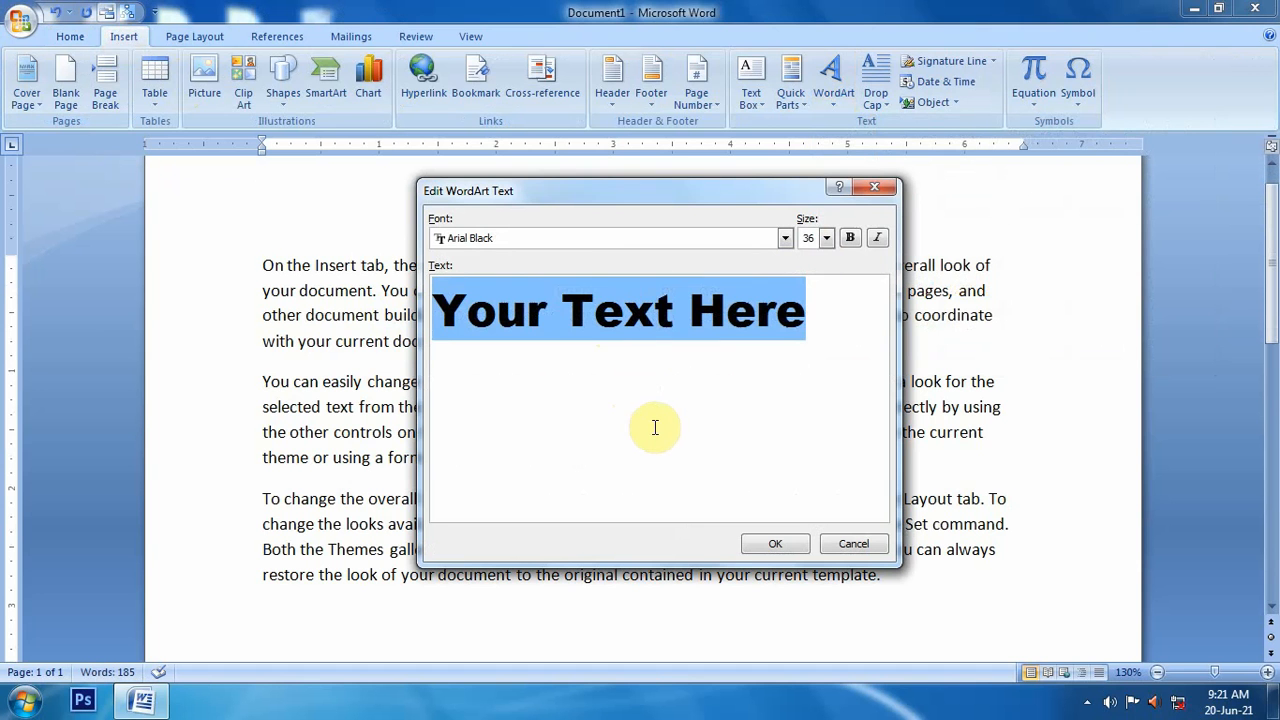
type("Welcome")
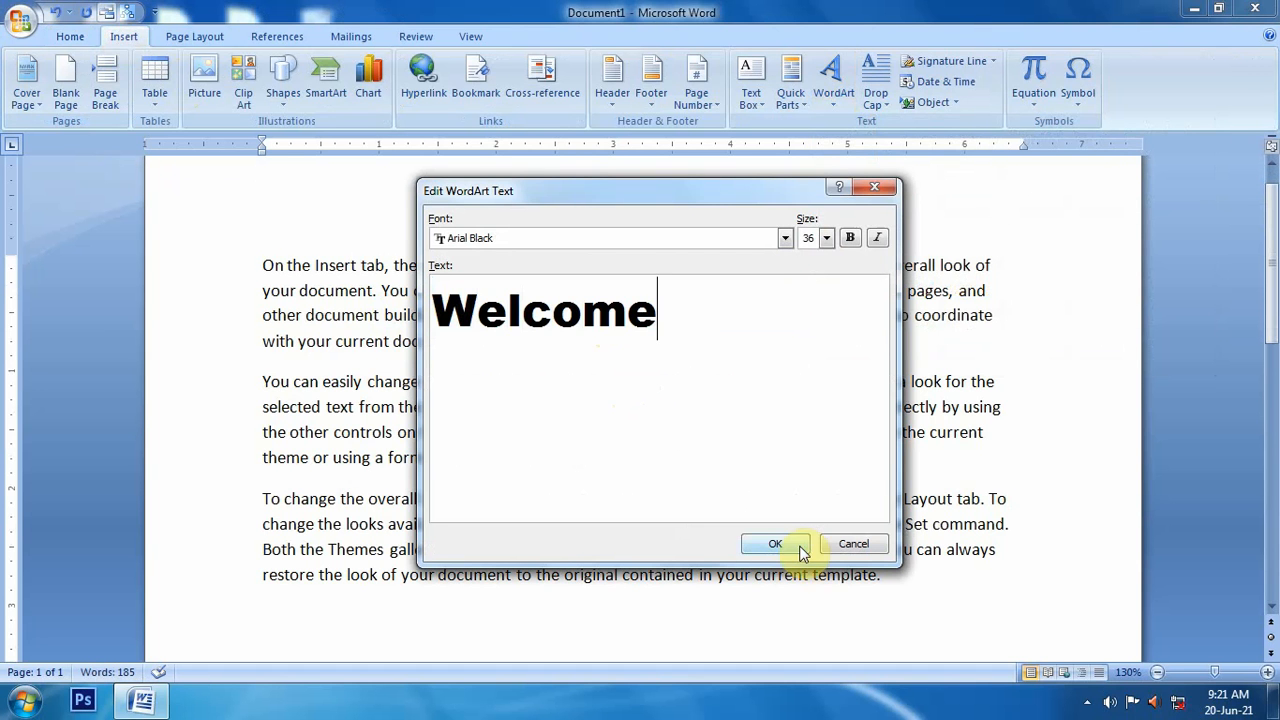
left_click(775, 544)
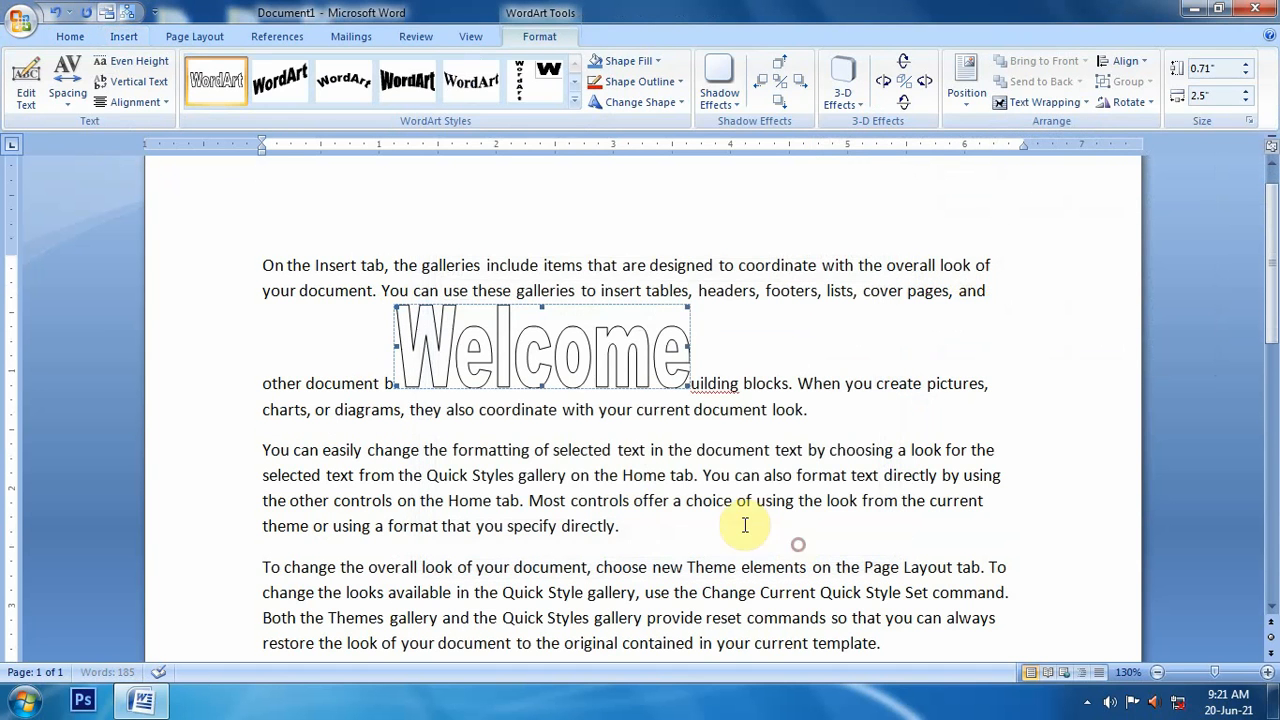
left_click(1052, 102)
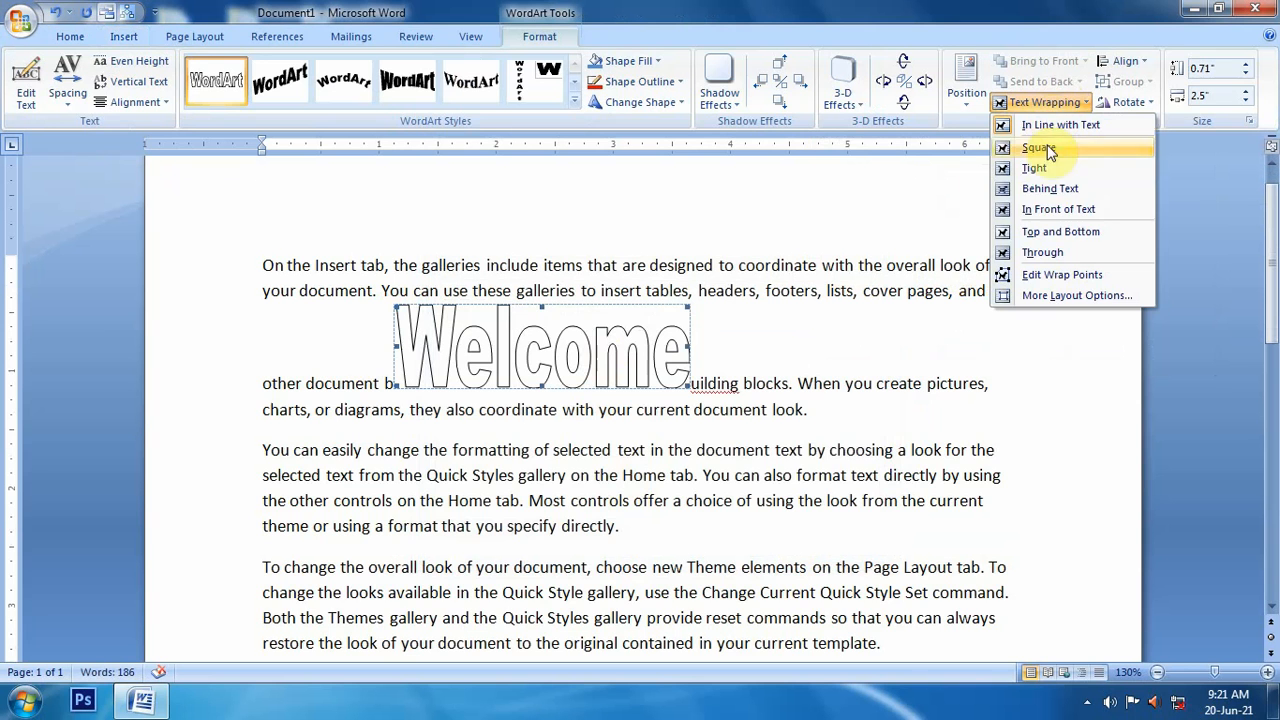
left_click(1050, 187)
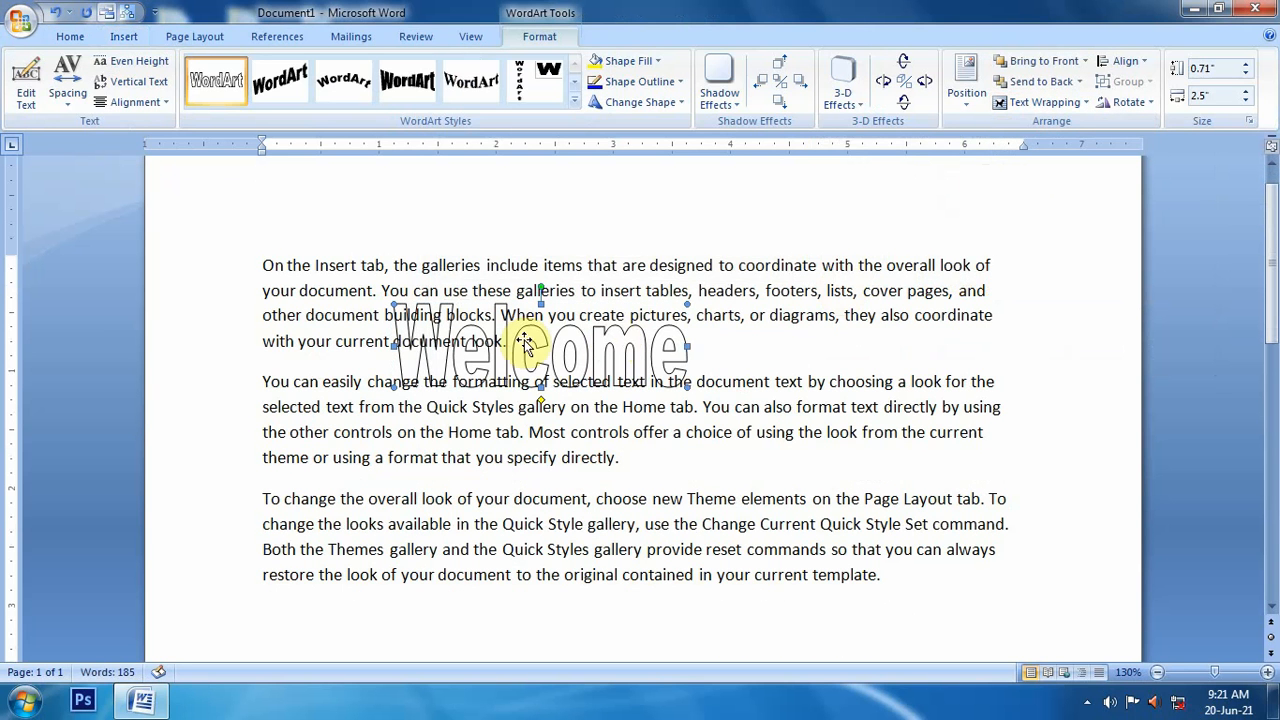
Move the "Welcome" WordArt over the second paragraph and set its text wrapping to In Front of Text
left_click_drag(523, 338, 648, 406)
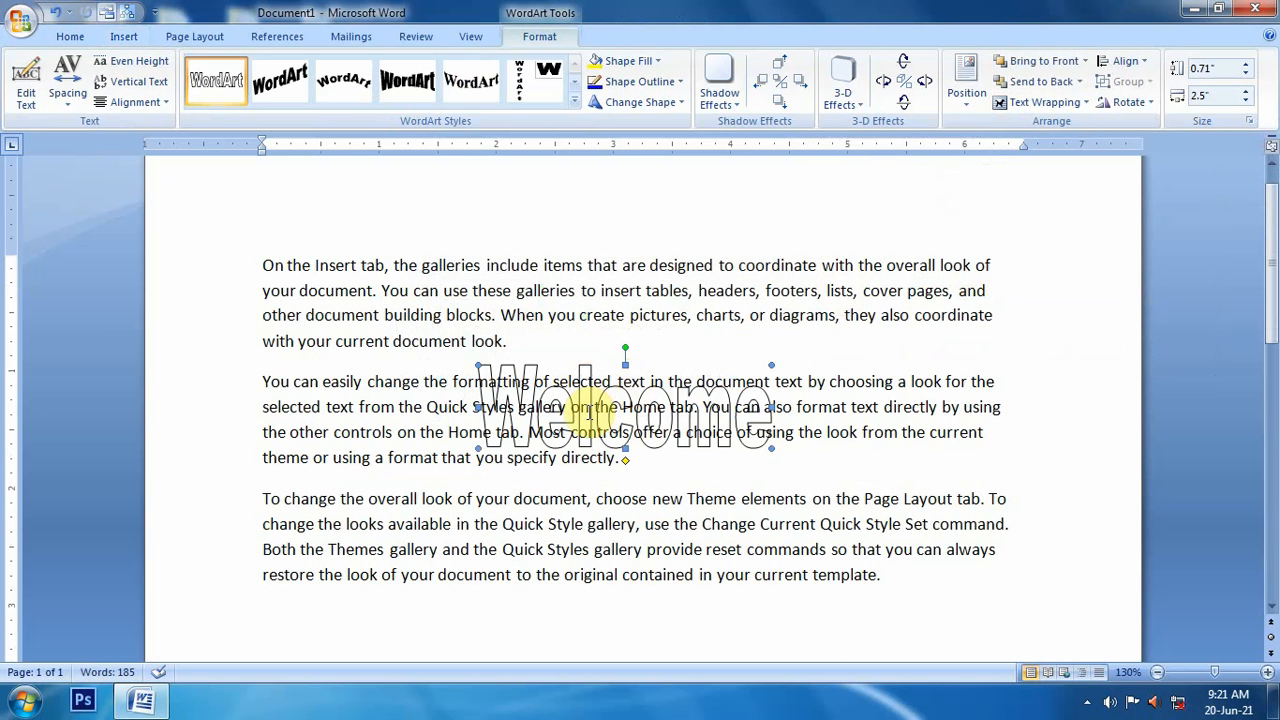
left_click(1035, 103)
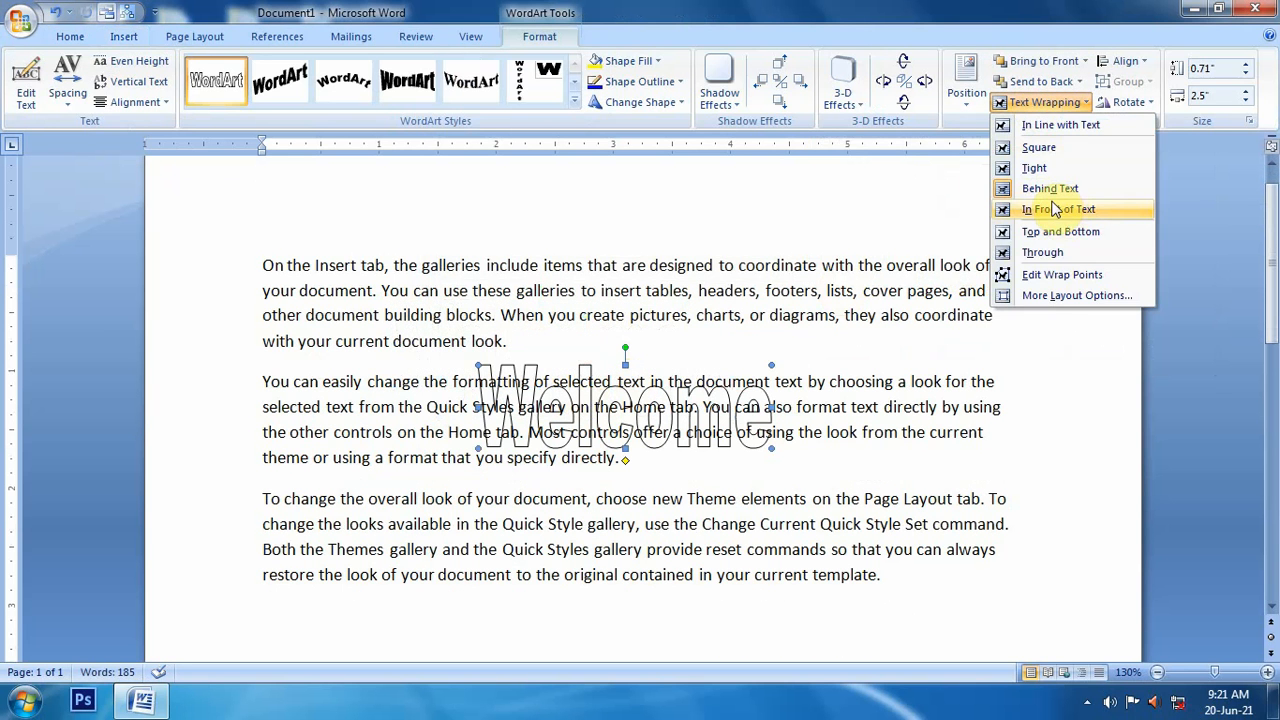
left_click(1040, 210)
mouse_move(634, 410)
left_mouse_down()
mouse_move(595, 385)
mouse_move(641, 412)
left_mouse_up()
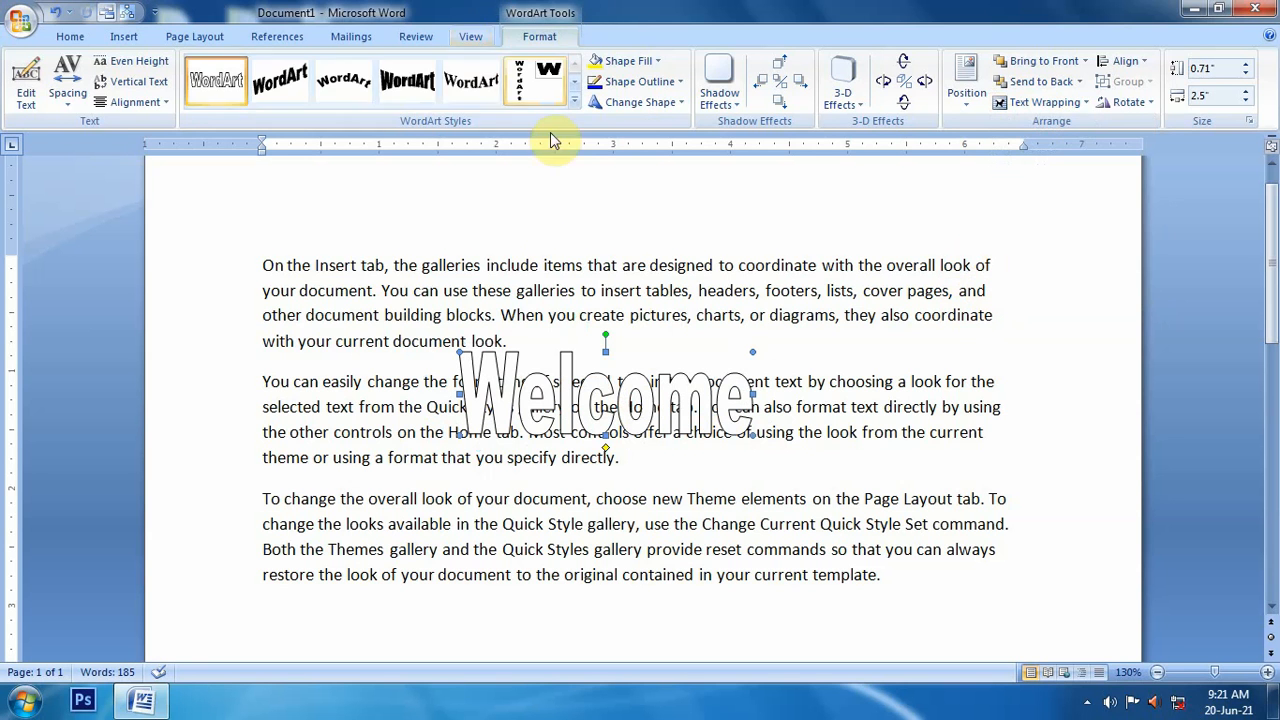
Reposition the "Welcome" WordArt so it overlaps the end of the first paragraph and the start of the second
left_click(124, 36)
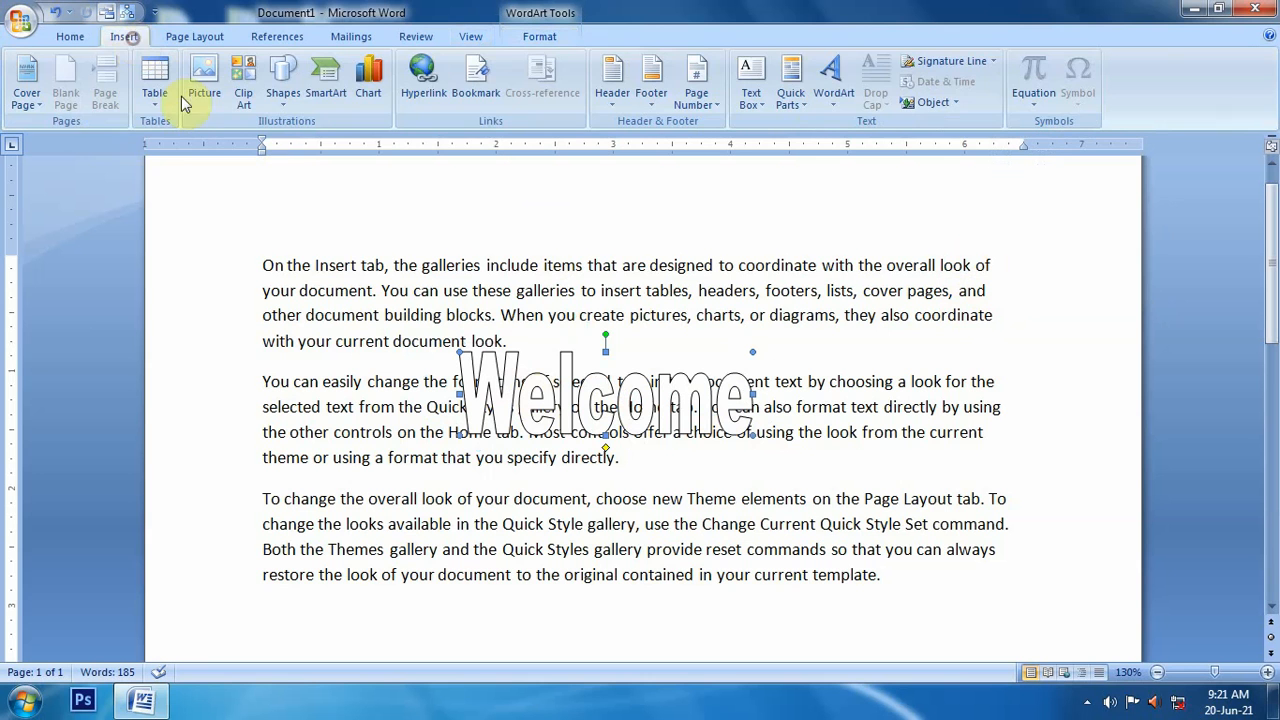
left_click_drag(571, 386, 541, 350)
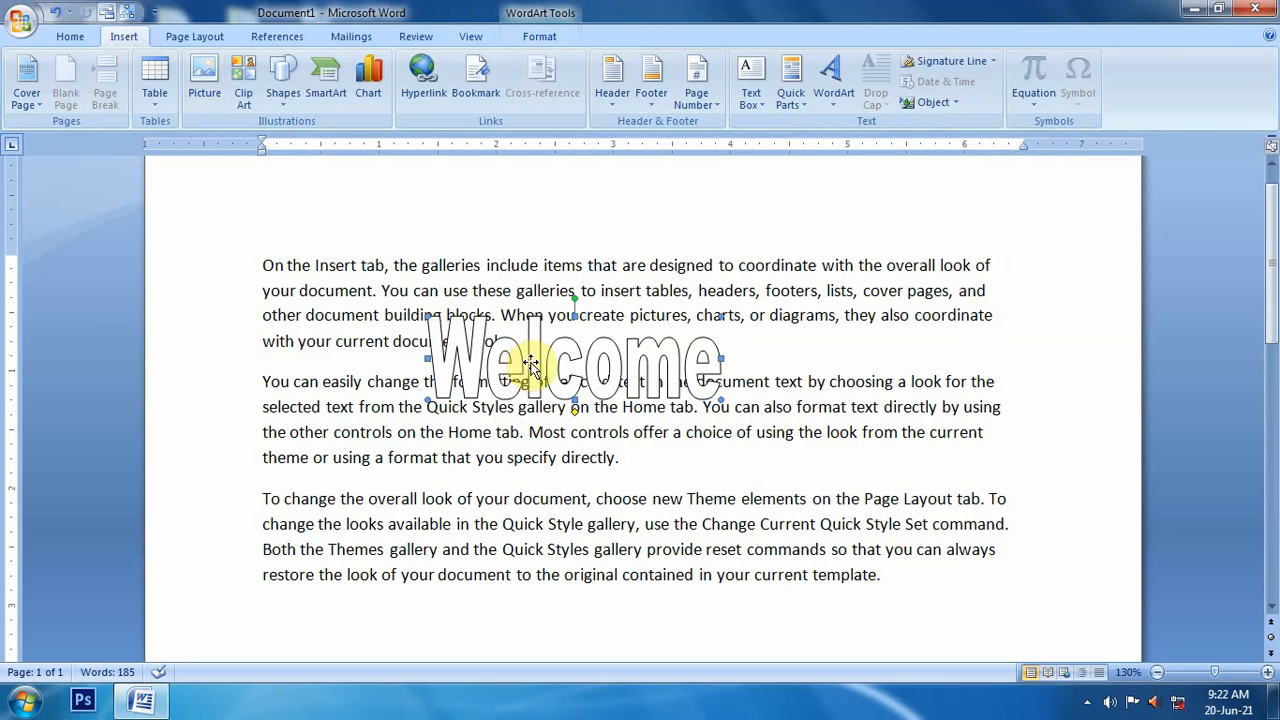
left_click(548, 12)
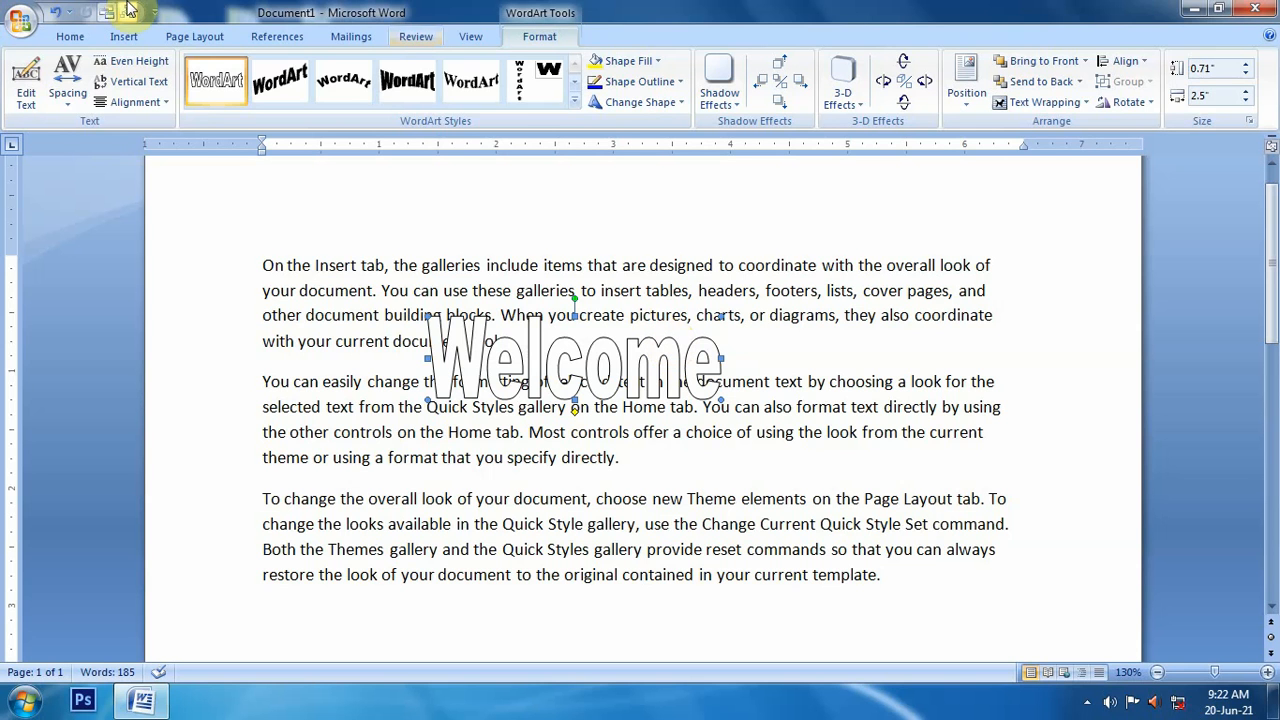
left_click_drag(550, 375, 516, 357)
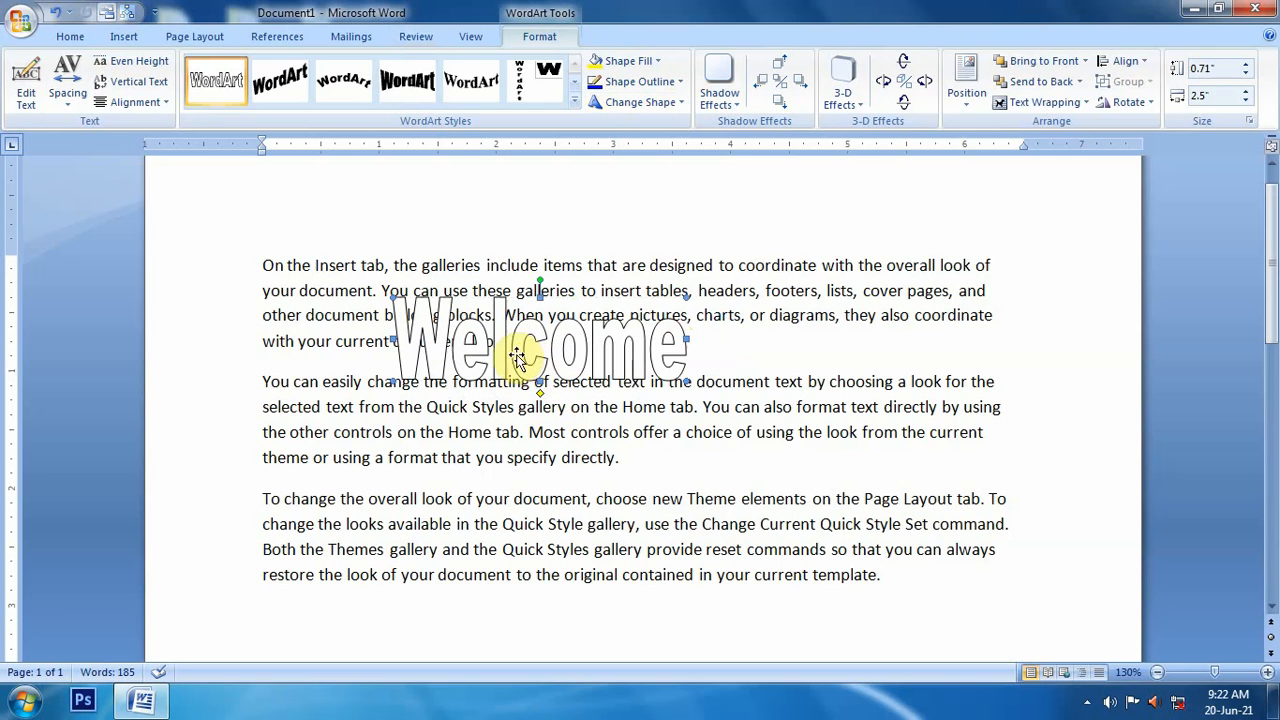